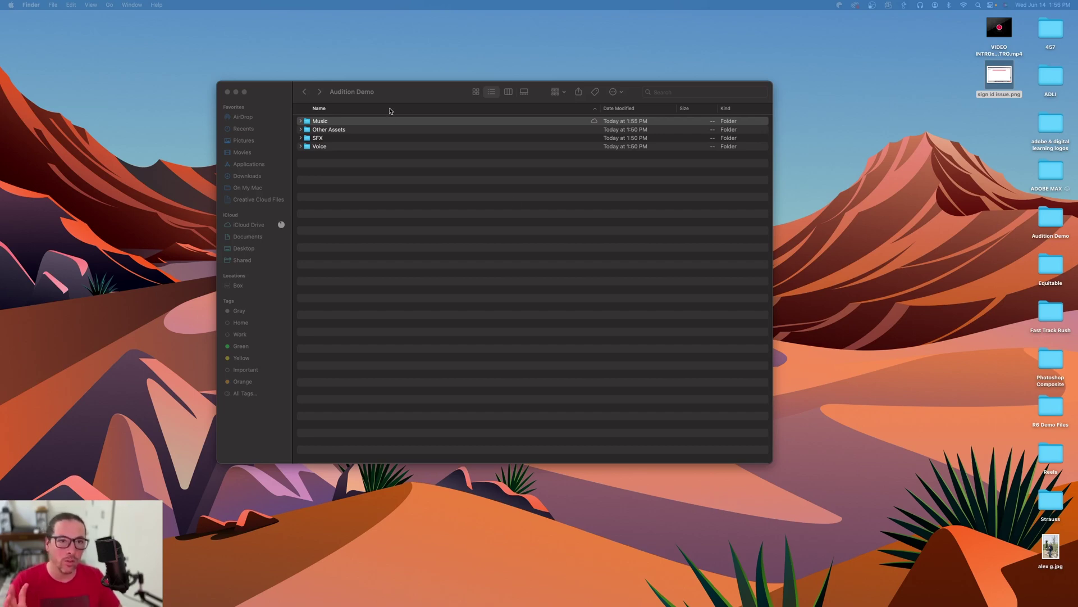
Expand the Music folder in Audition Demo and preview Vim_-_05_-_surprisingly_upbeat_about_it.mp3.
{"action": "left_click", "coordinate": [349, 93]}
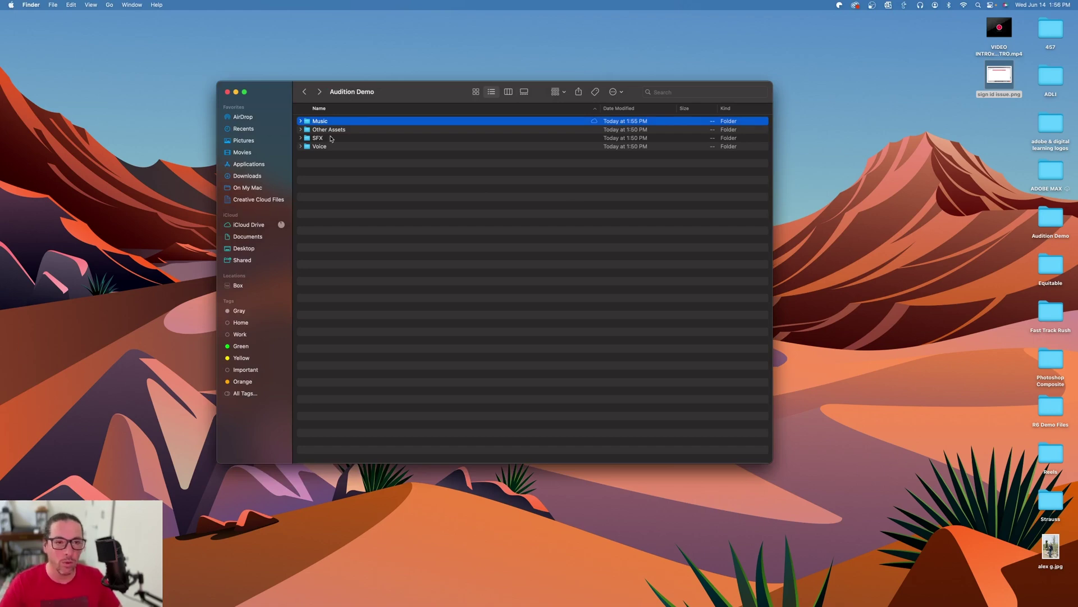
{"action": "left_click", "coordinate": [301, 121]}
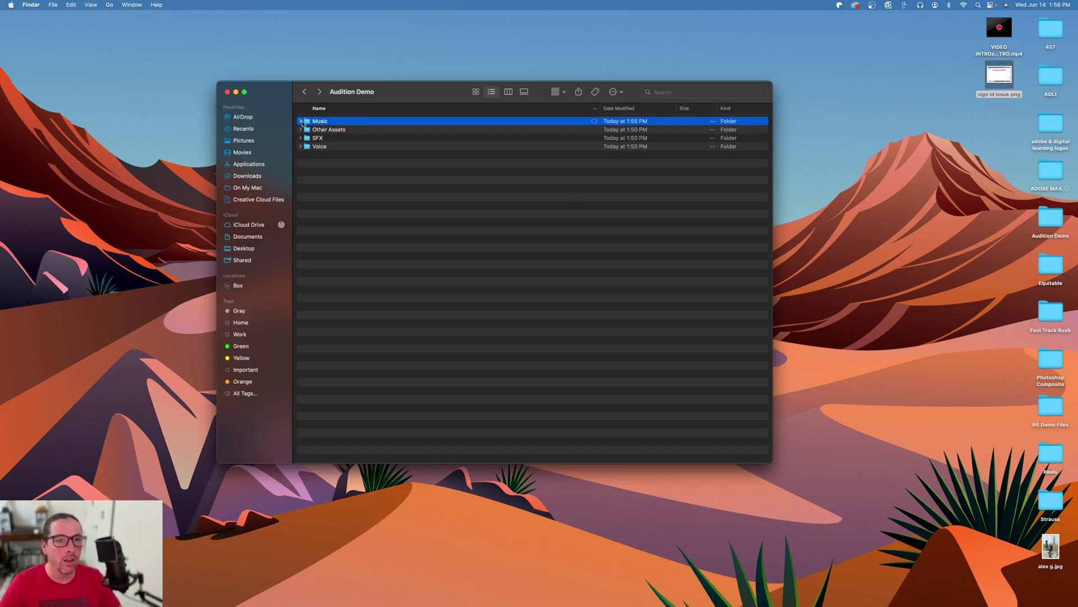
{"action": "left_click", "coordinate": [331, 164]}
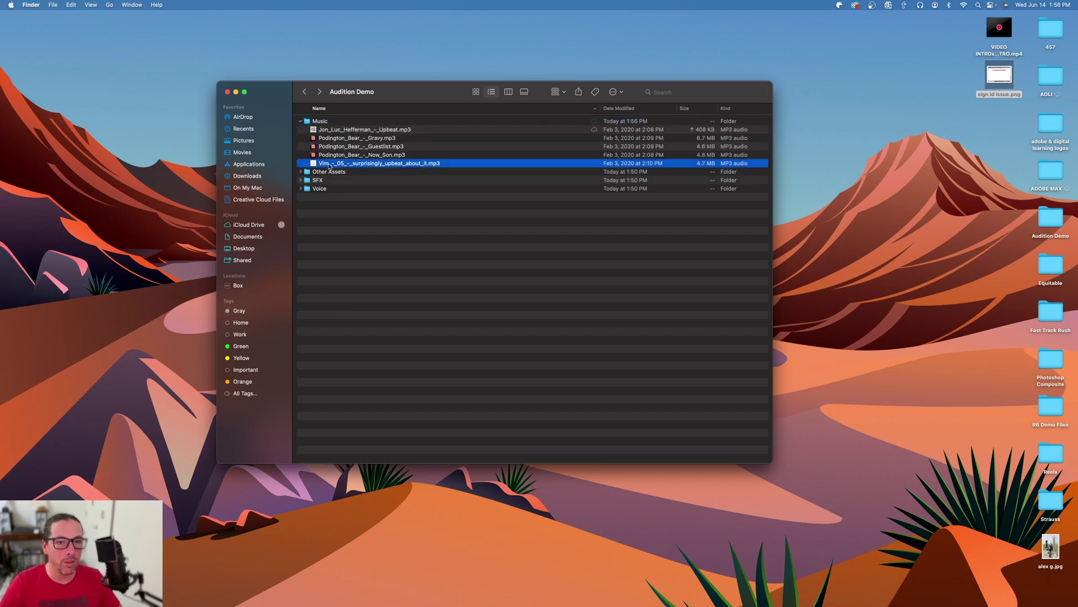
{"action": "key", "text": "space"}
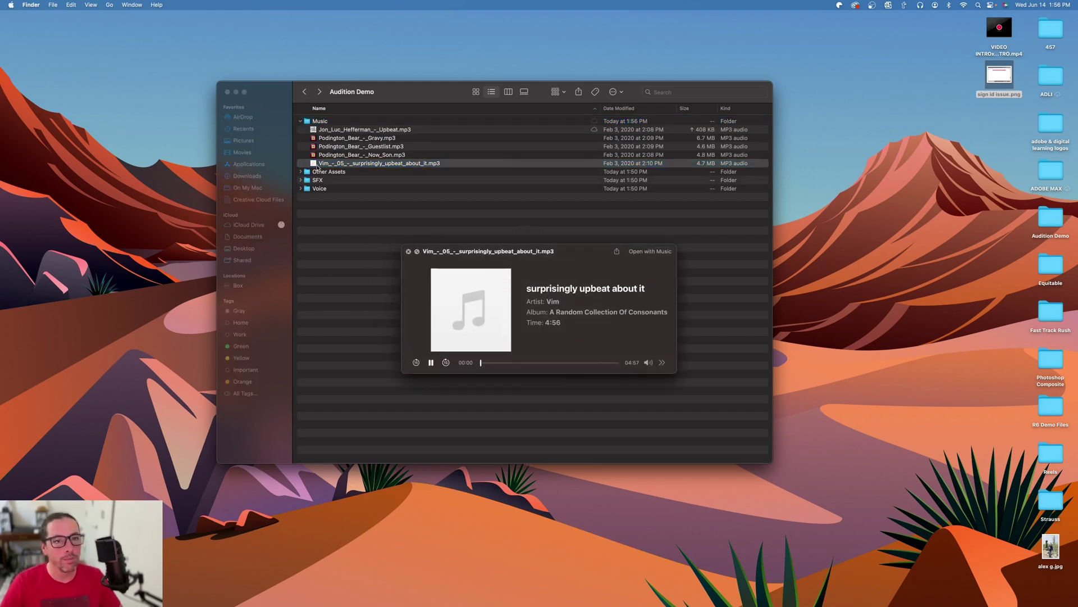
{"action": "key", "text": "space"}
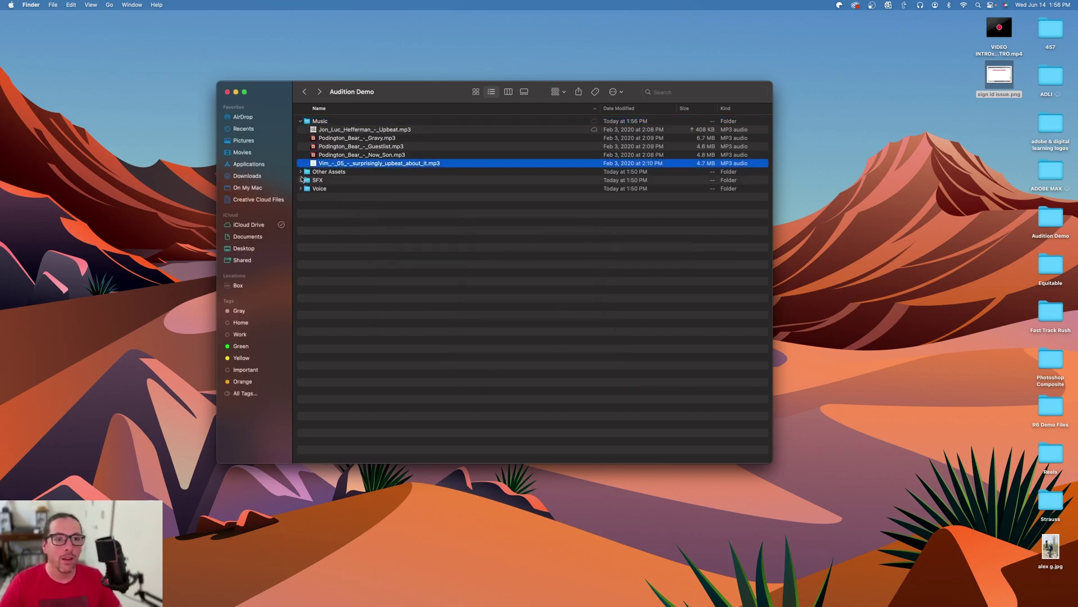
Expand the Other Assets folder and preview Boiling Water for Cooking.docx and ABC-Podcast-logo.jpg.
{"action": "left_click", "coordinate": [301, 171]}
{"action": "left_click", "coordinate": [352, 196]}
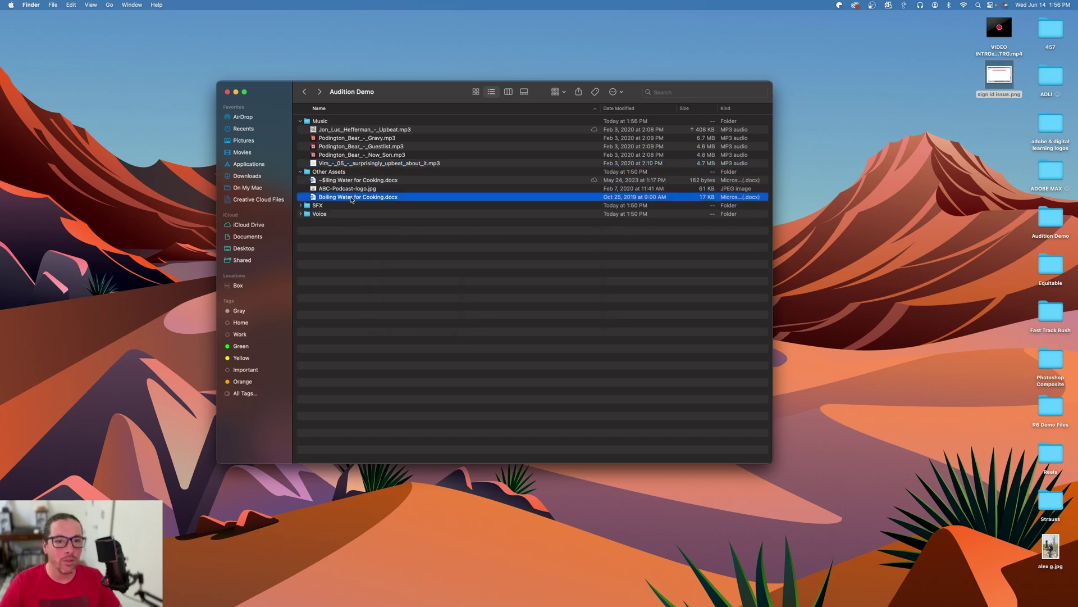
{"action": "key", "text": "space"}
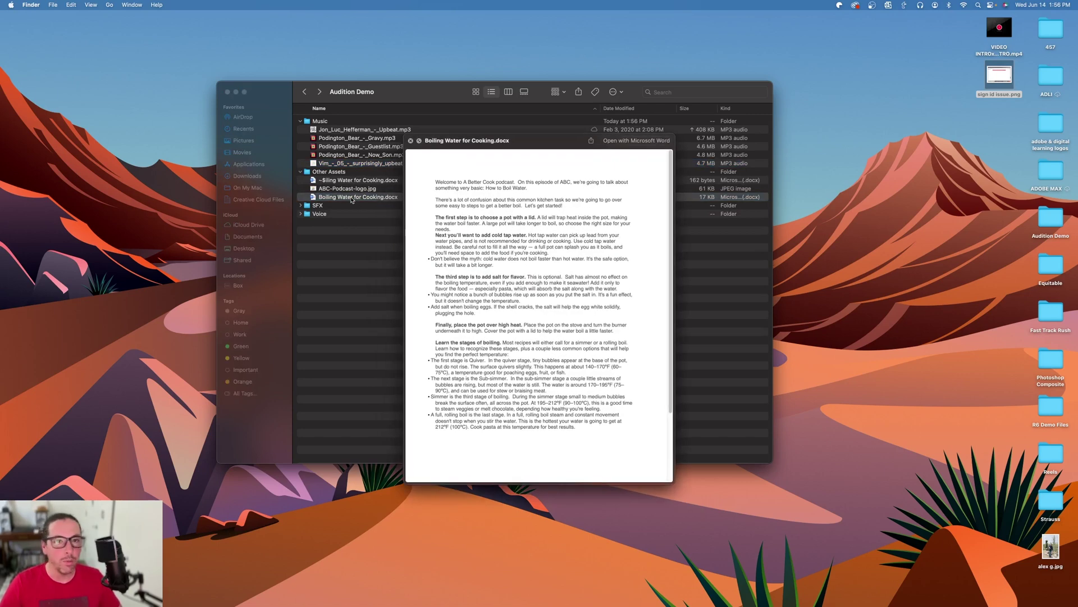
{"action": "left_click", "coordinate": [344, 190]}
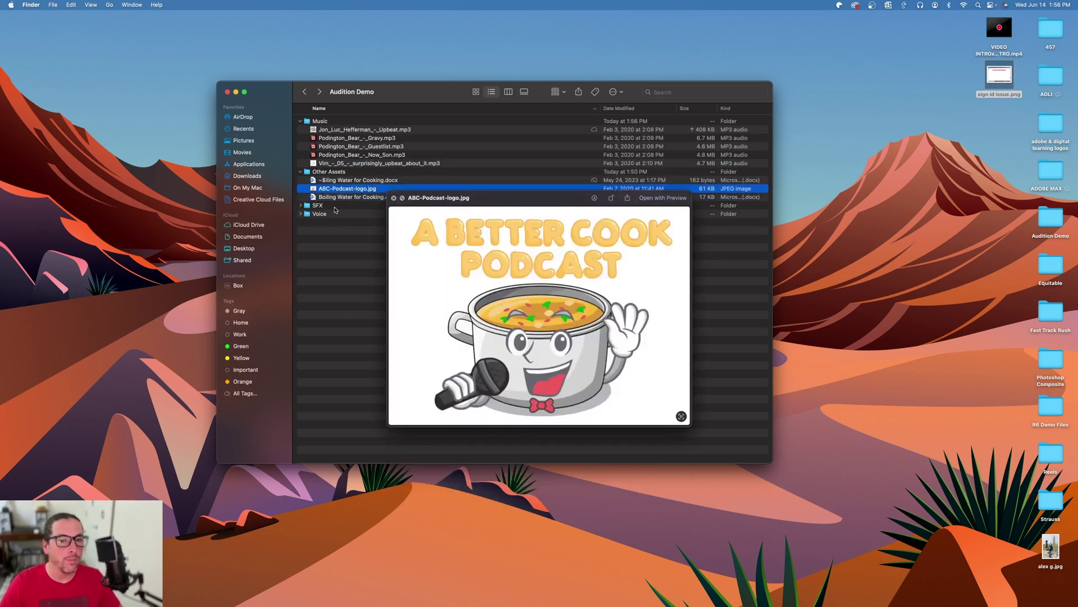
{"action": "key", "text": "space"}
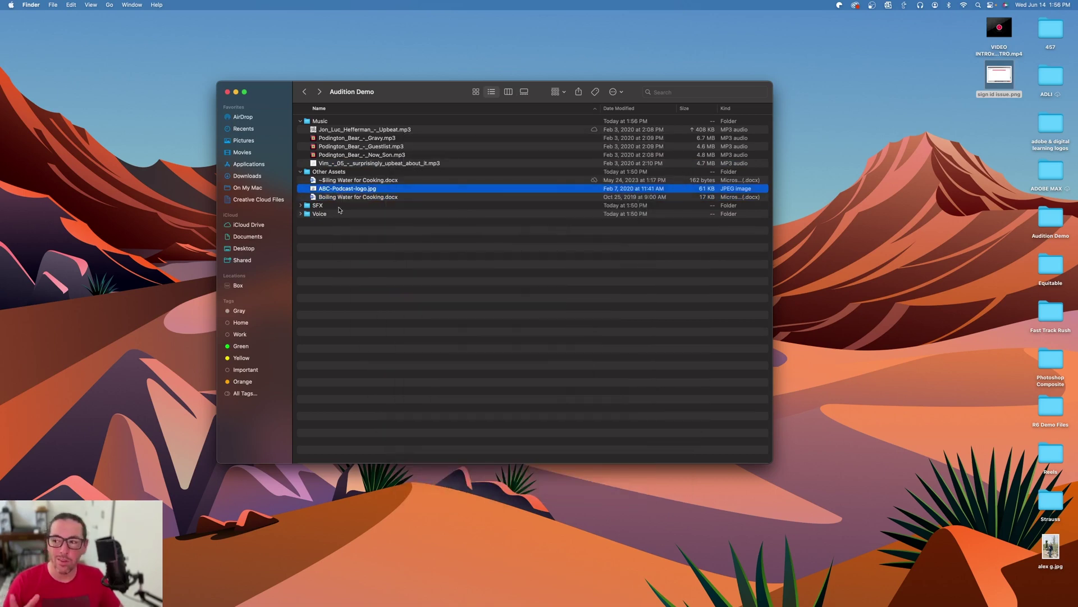
Expand the SFX folder and preview the sound effect 435559__dersuperanton__boiling-water.wav.
{"action": "left_click", "coordinate": [301, 206]}
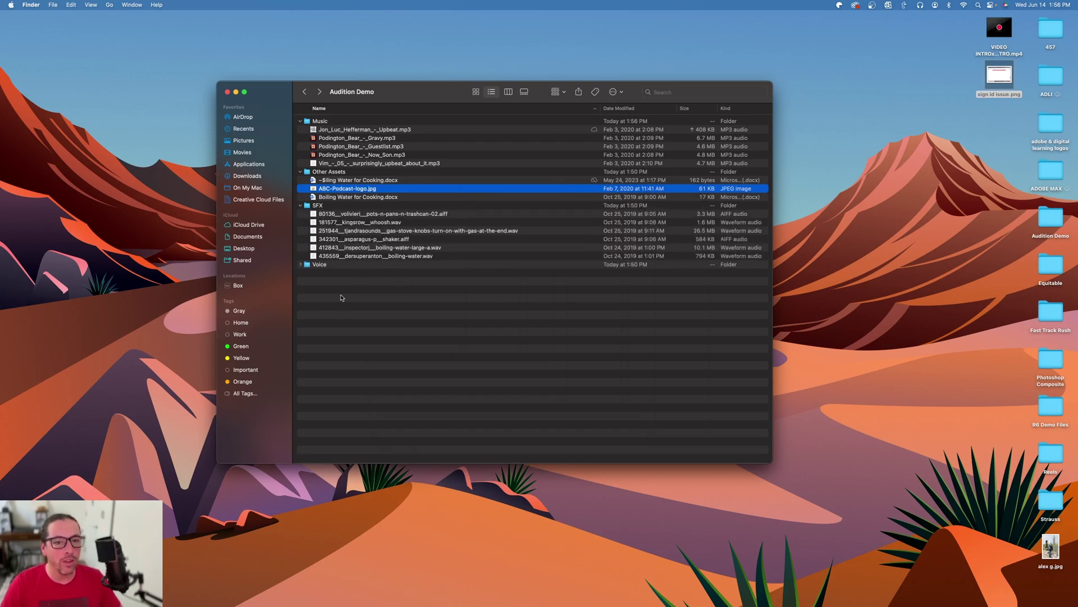
{"action": "left_click", "coordinate": [388, 257]}
{"action": "key", "text": "space"}
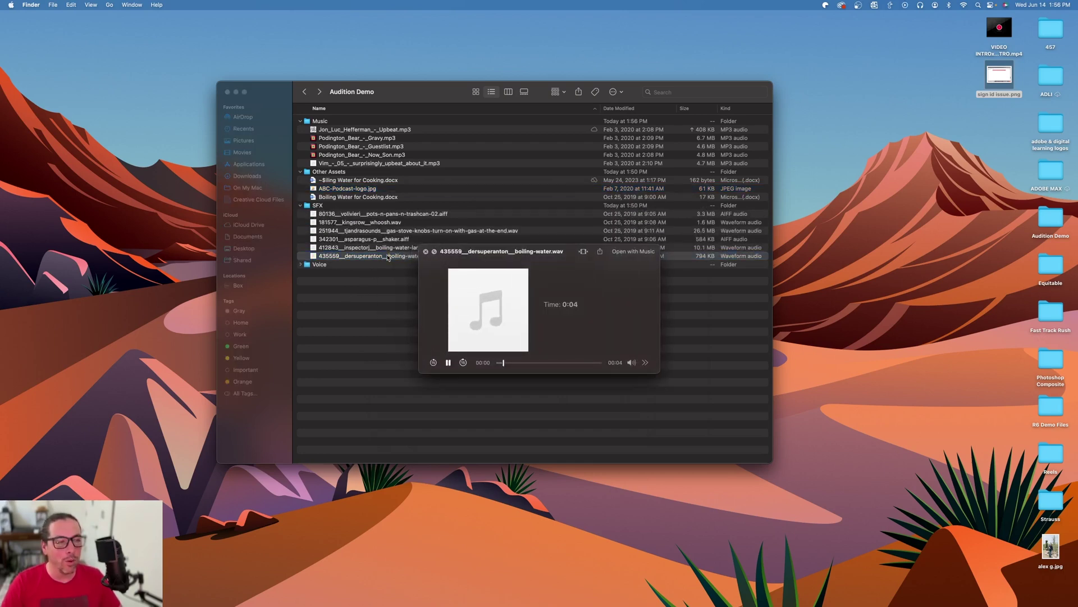
{"action": "key", "text": "space"}
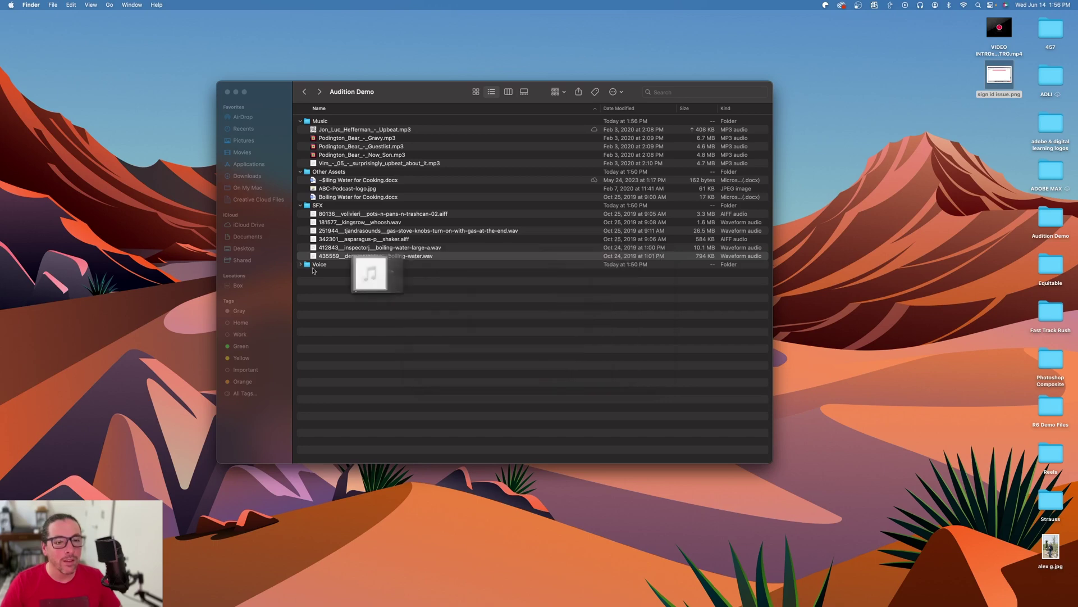
Expand the Voice folder and play a preview of the script.mp3 recording.
{"action": "left_click", "coordinate": [300, 264]}
{"action": "left_click", "coordinate": [325, 308]}
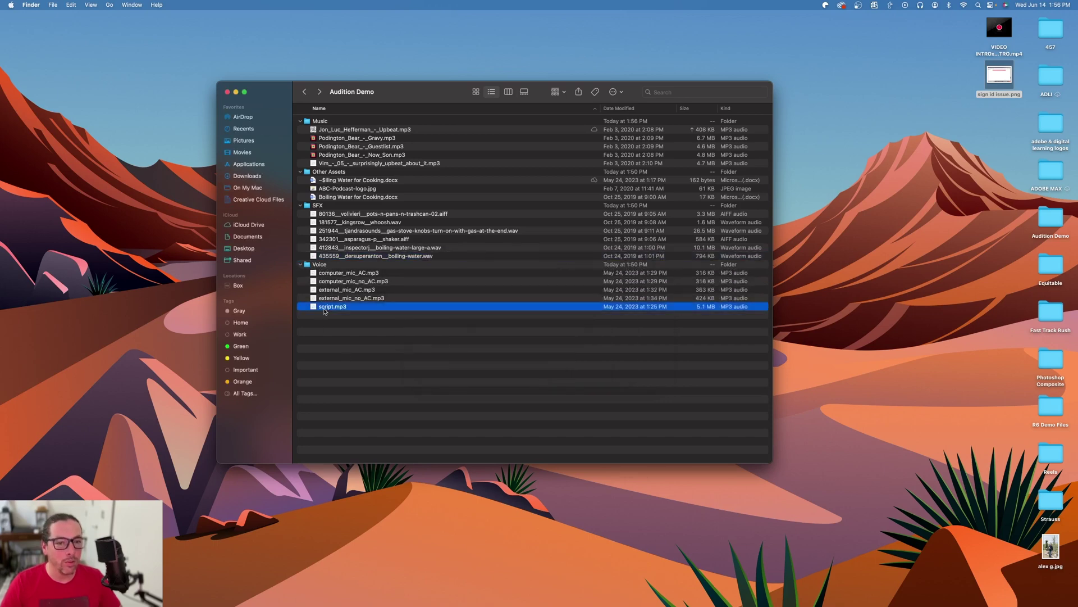
{"action": "key", "text": "space"}
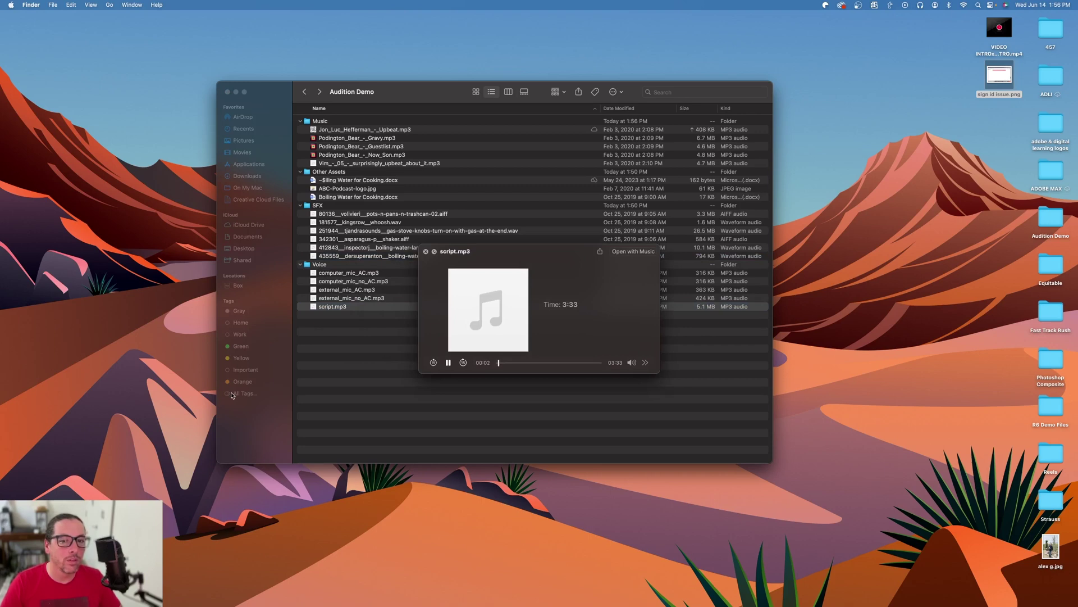
{"action": "key", "text": "space"}
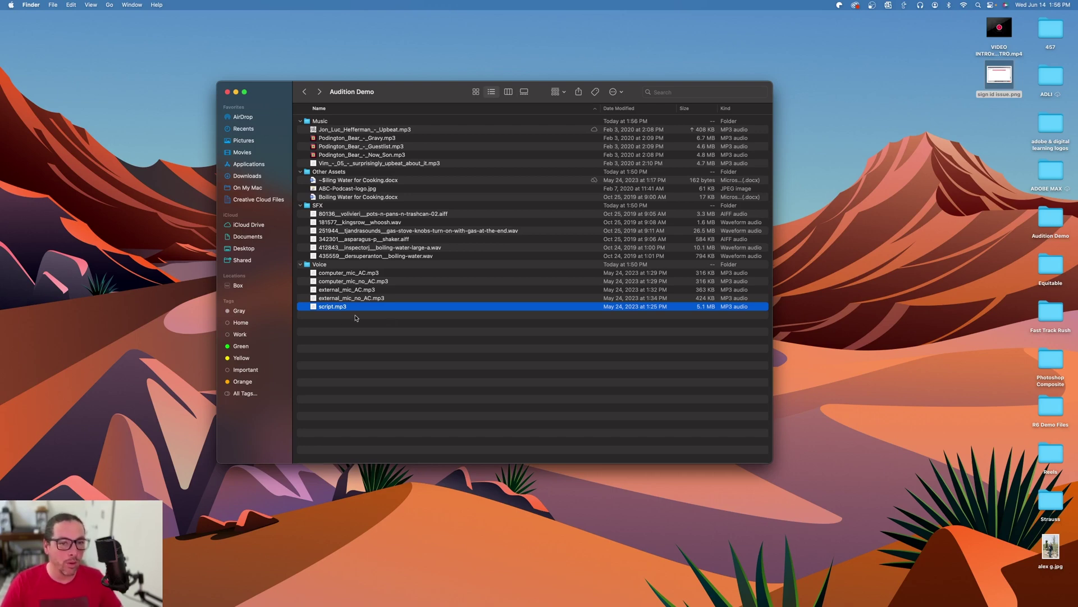
Preview the two computer microphone recordings, computer_mic_AC.mp3 and computer_mic_no_AC.mp3, to compare their sound.
{"action": "left_click", "coordinate": [326, 274]}
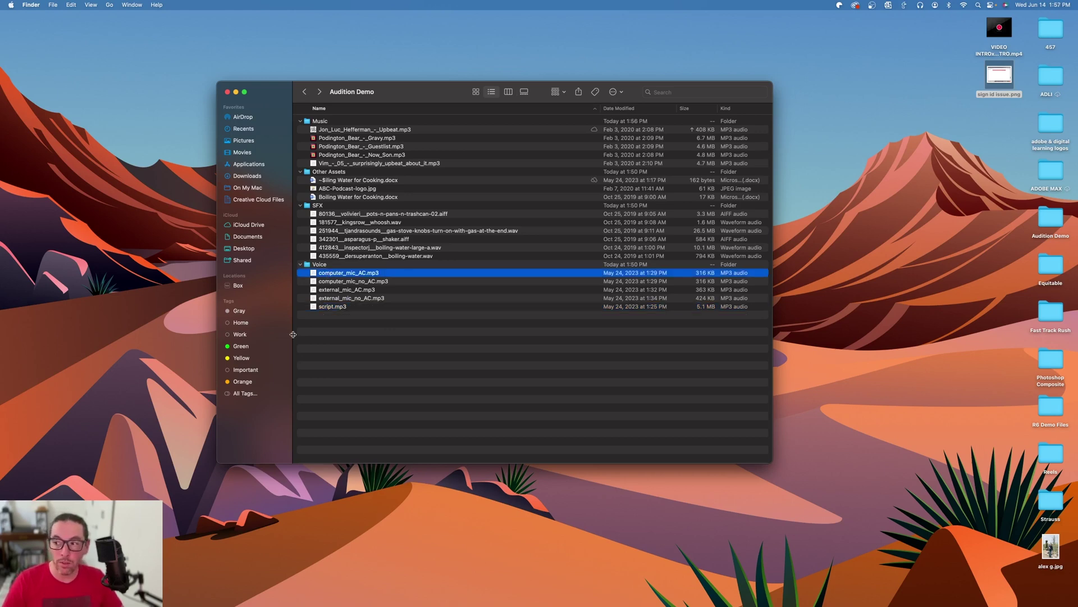
{"action": "key", "text": "space"}
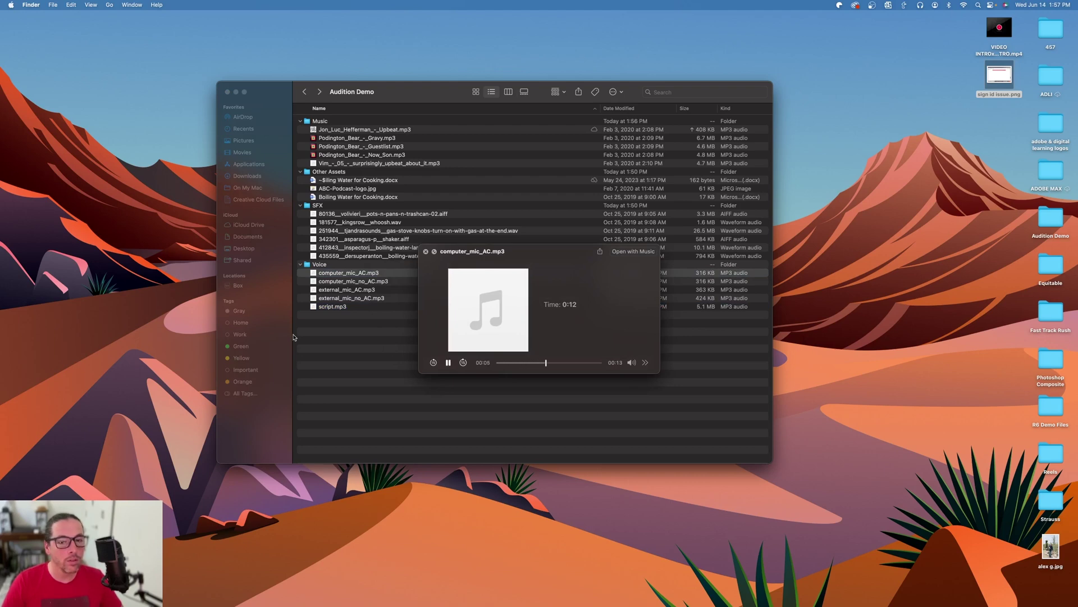
{"action": "key", "text": "space"}
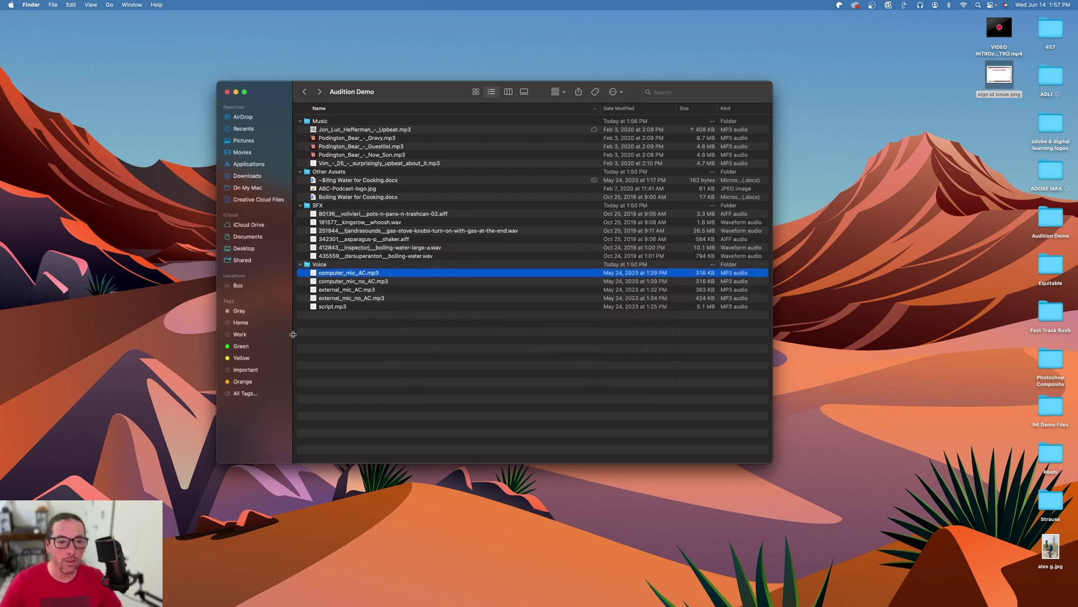
{"action": "key", "text": "Down"}
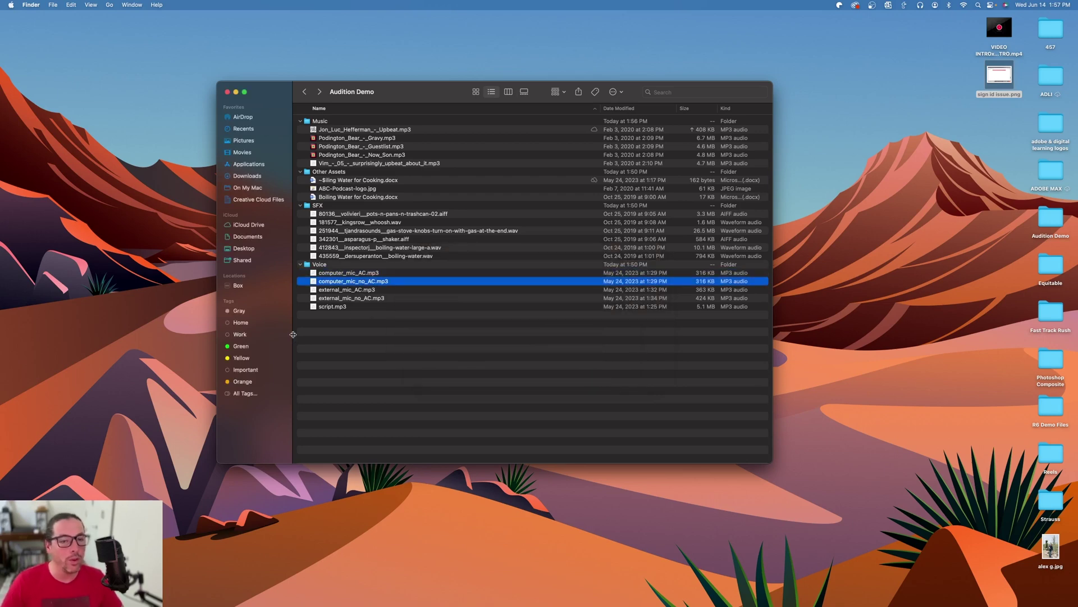
{"action": "key", "text": "space"}
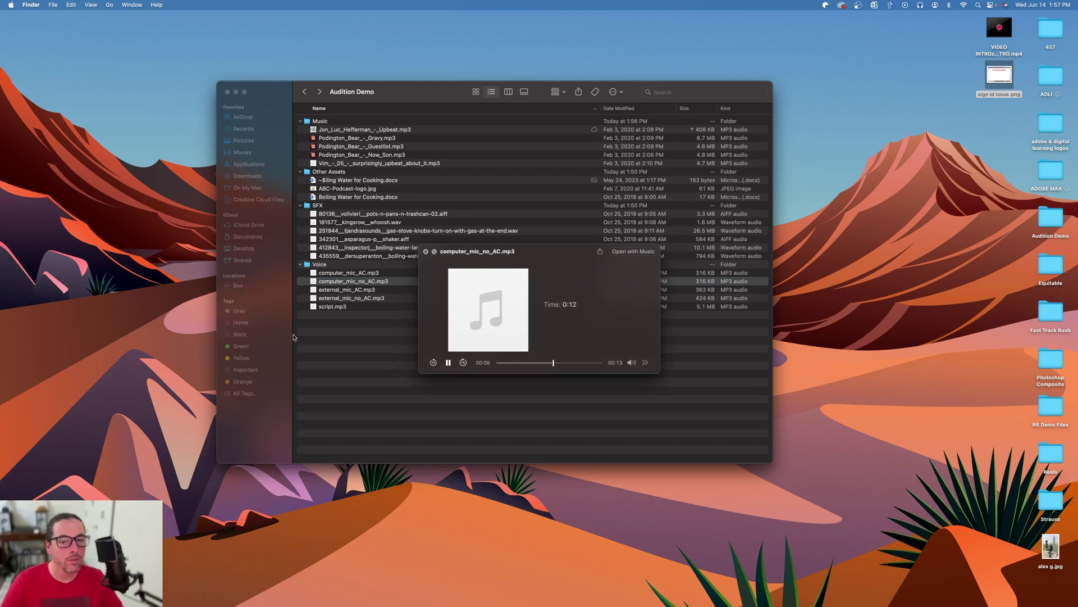
{"action": "key", "text": "space"}
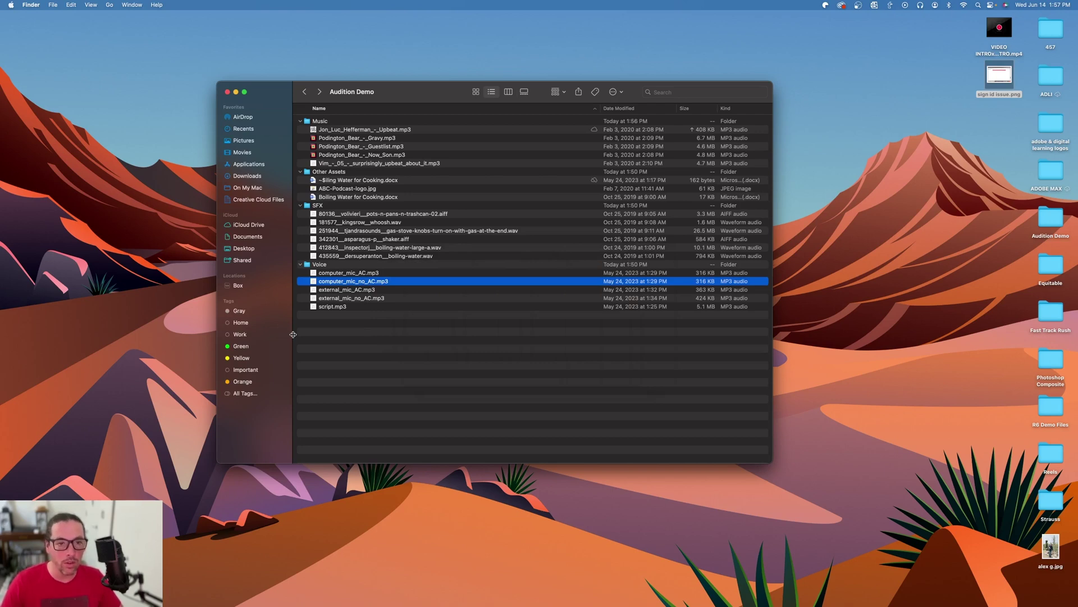
Preview the two external microphone recordings, external_mic_AC.mp3 and external_mic_no_AC.mp3, to compare their sound.
{"action": "key", "text": "Down"}
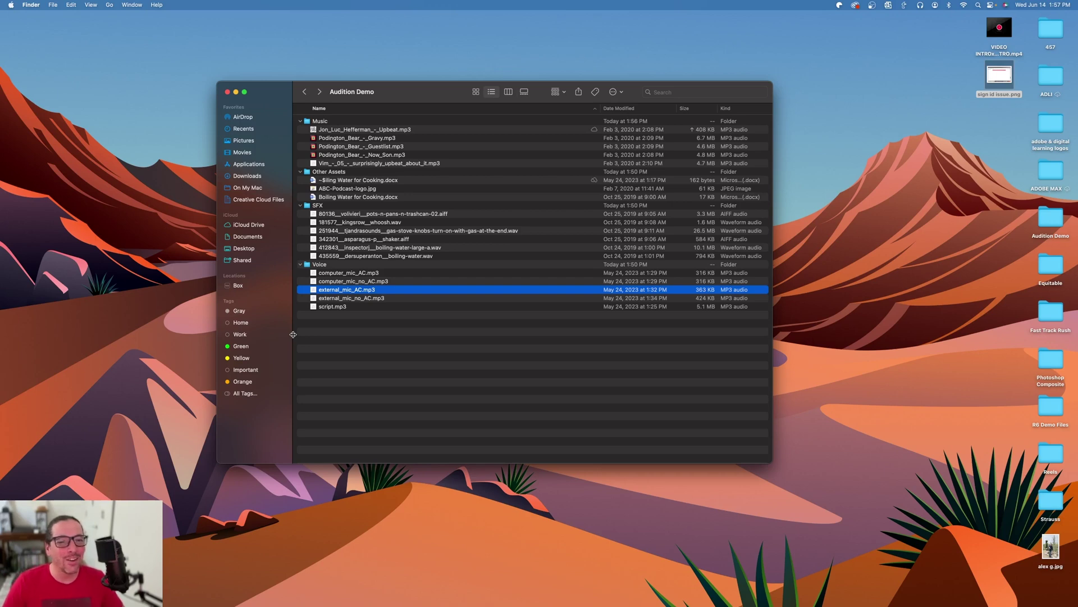
{"action": "key", "text": "space"}
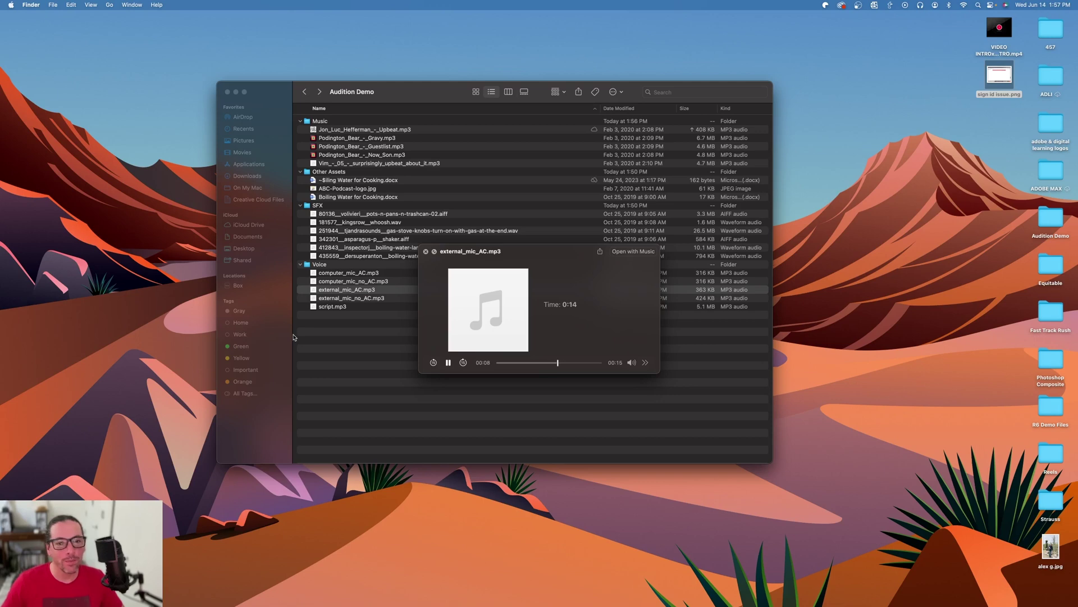
{"action": "key", "text": "Down"}
{"action": "key", "text": "space"}
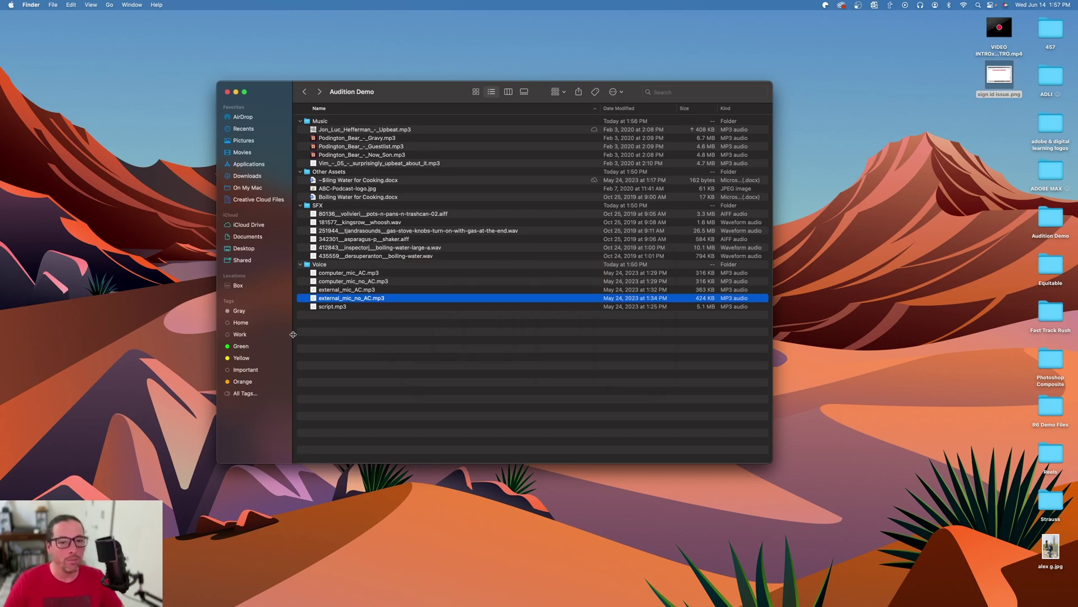
{"action": "key", "text": "space"}
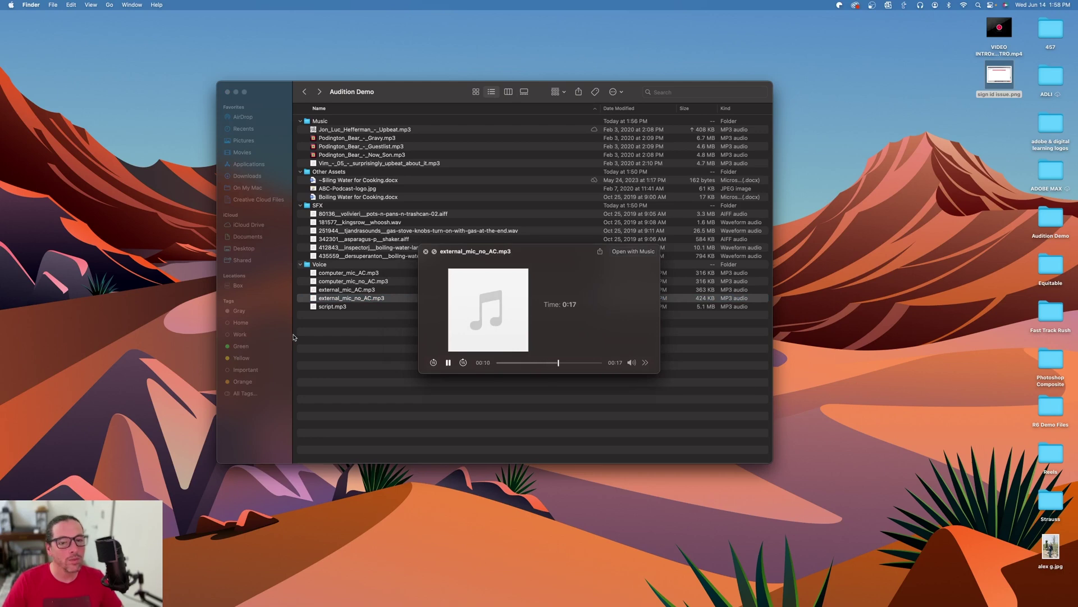
{"action": "key", "text": "space"}
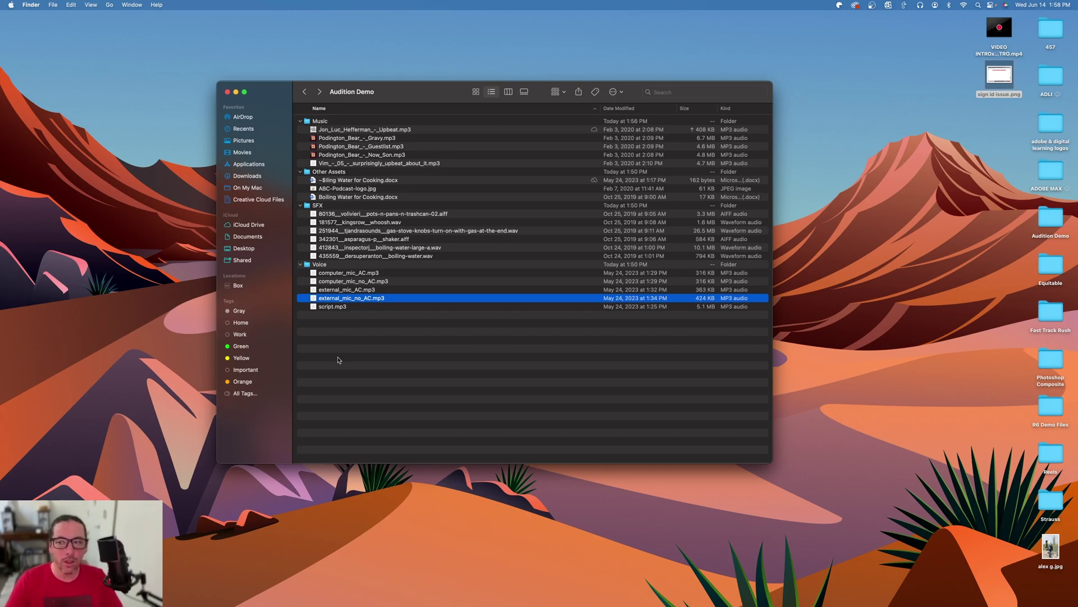
Move the Audition Demo folder window aside on the desktop and switch to Adobe Audition.
{"action": "left_click_drag", "start_coordinate": [276, 94], "coordinate": [574, 24]}
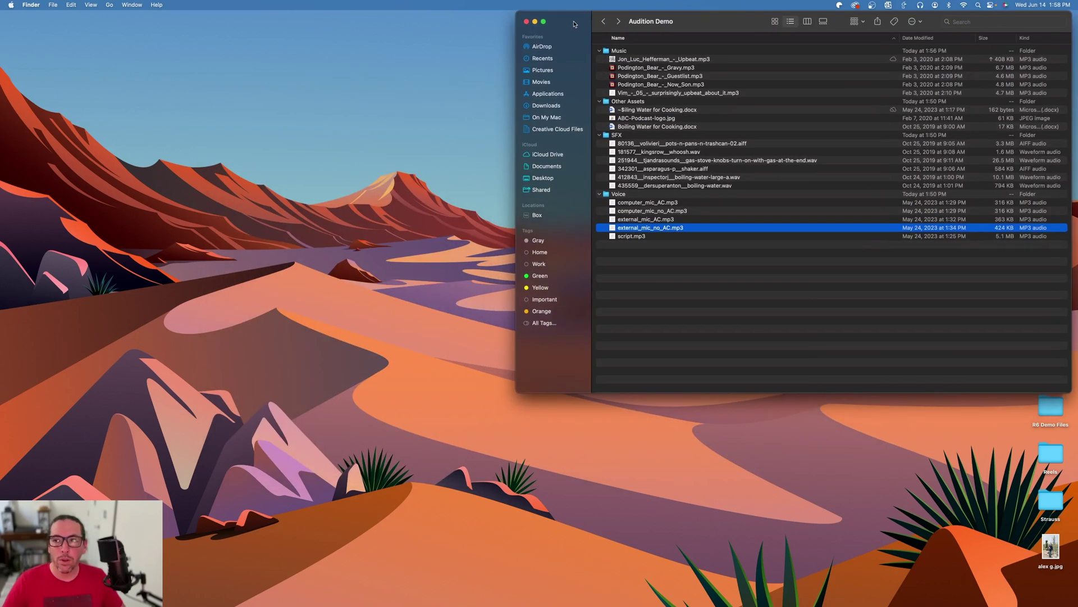
{"action": "mouse_move", "coordinate": [311, 590]}
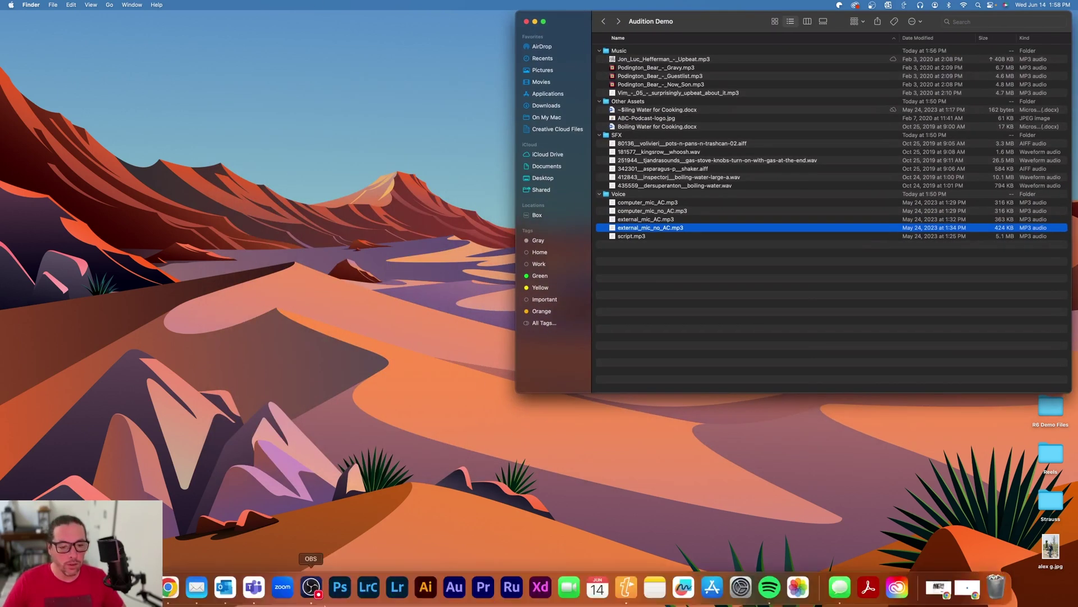
{"action": "left_click", "coordinate": [465, 592]}
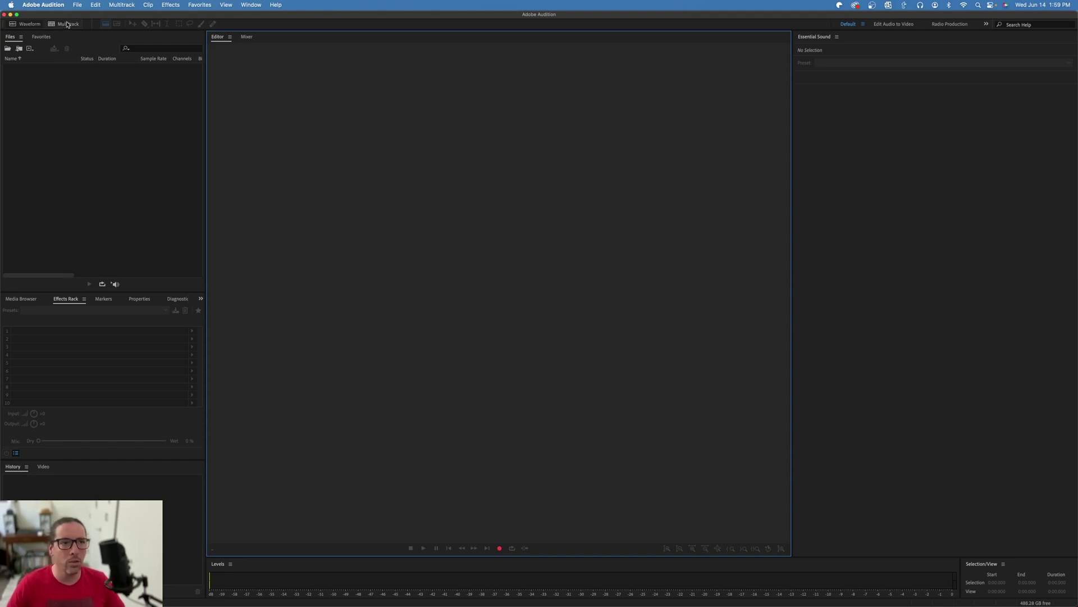
Start a new multitrack session using the Podcast template.
{"action": "left_click", "coordinate": [77, 5]}
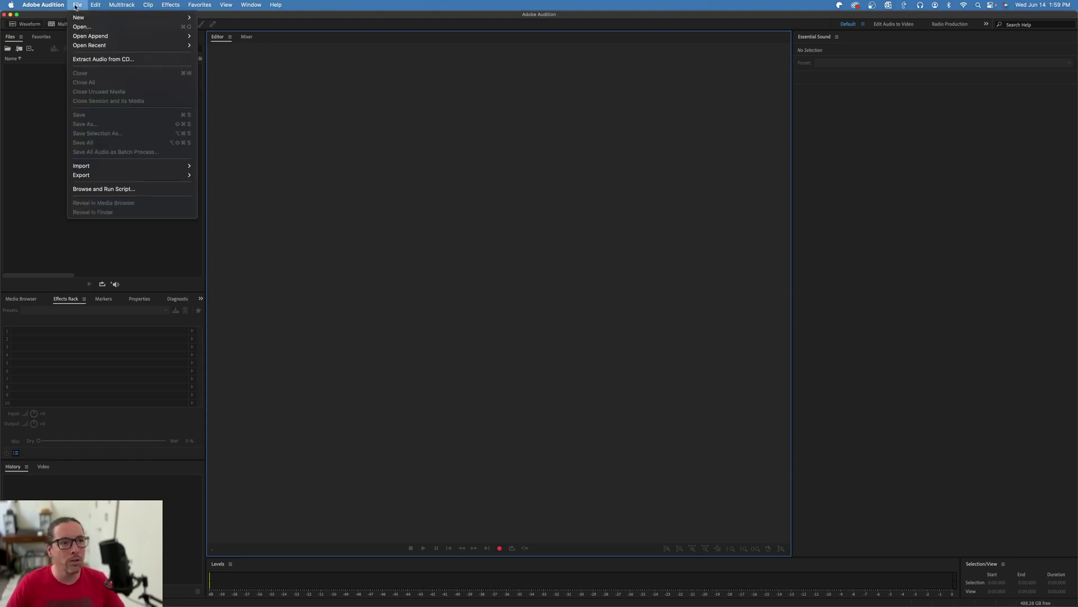
{"action": "mouse_move", "coordinate": [168, 18]}
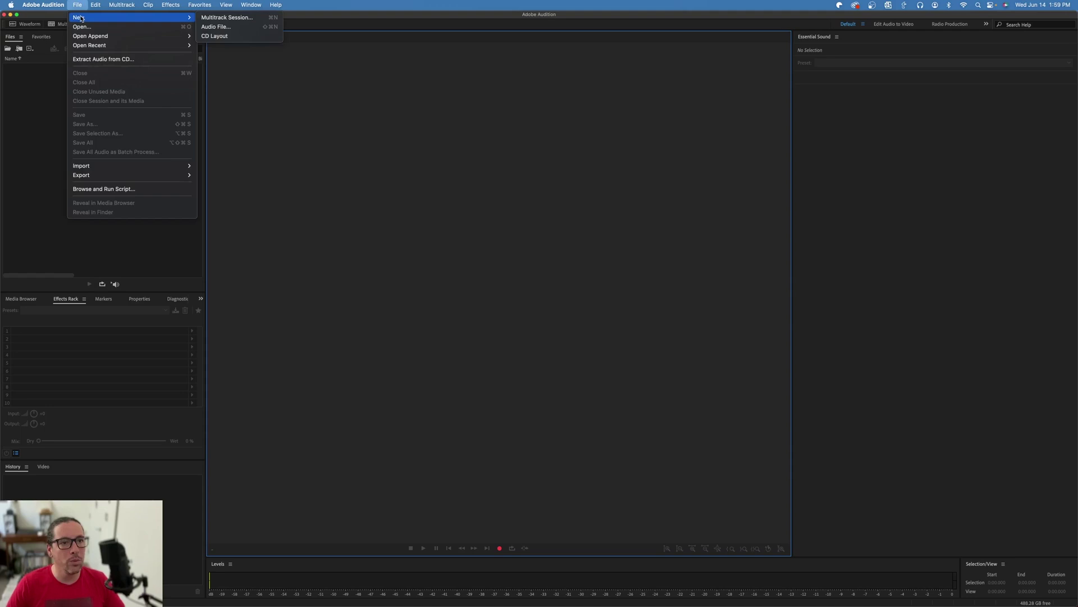
{"action": "left_click", "coordinate": [234, 21]}
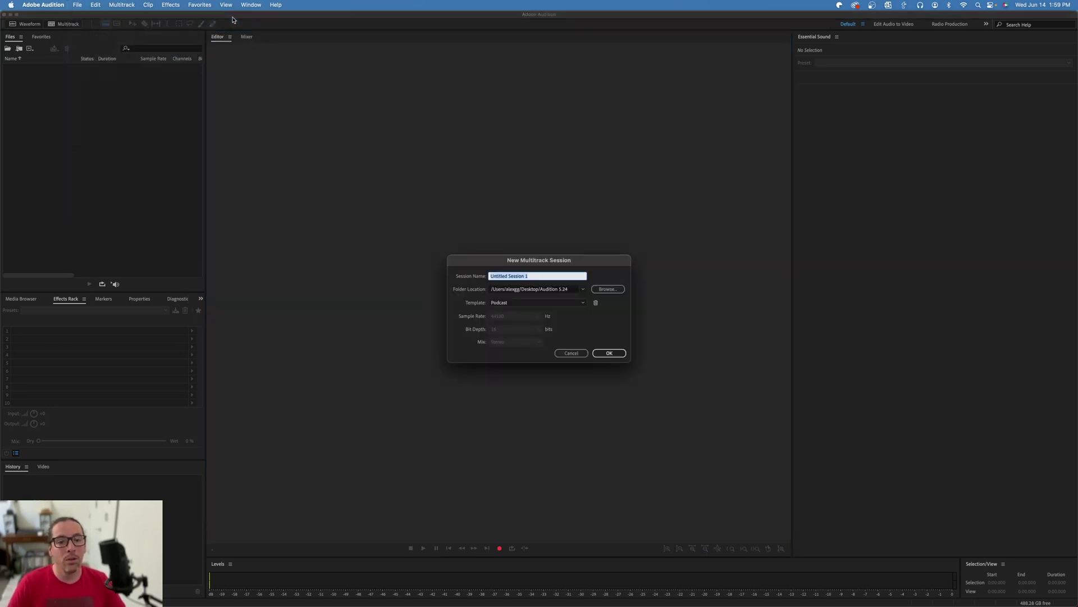
{"action": "left_click", "coordinate": [501, 302]}
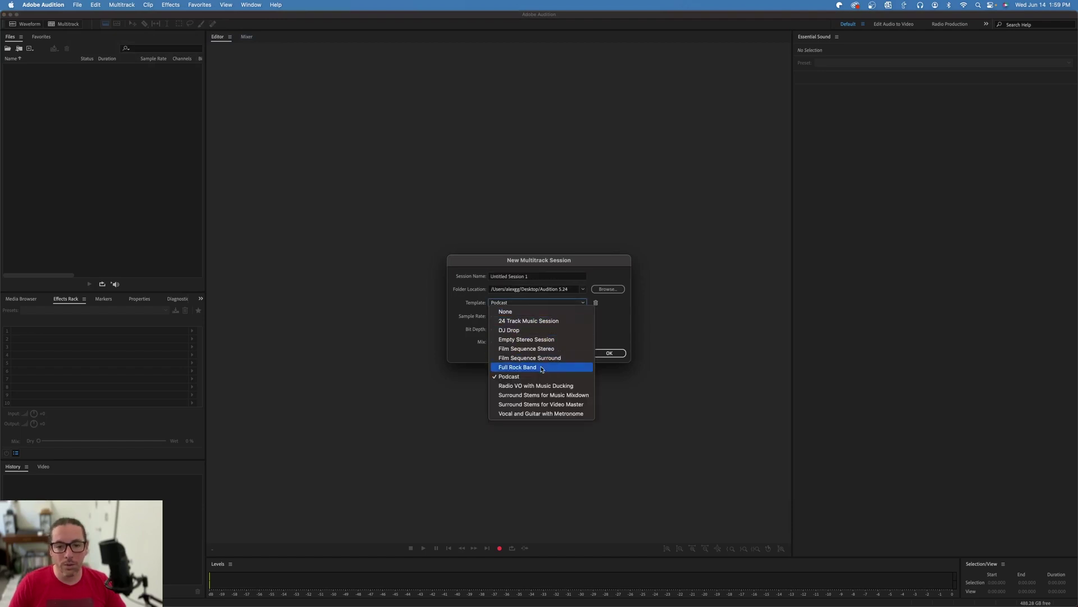
{"action": "left_click", "coordinate": [525, 377]}
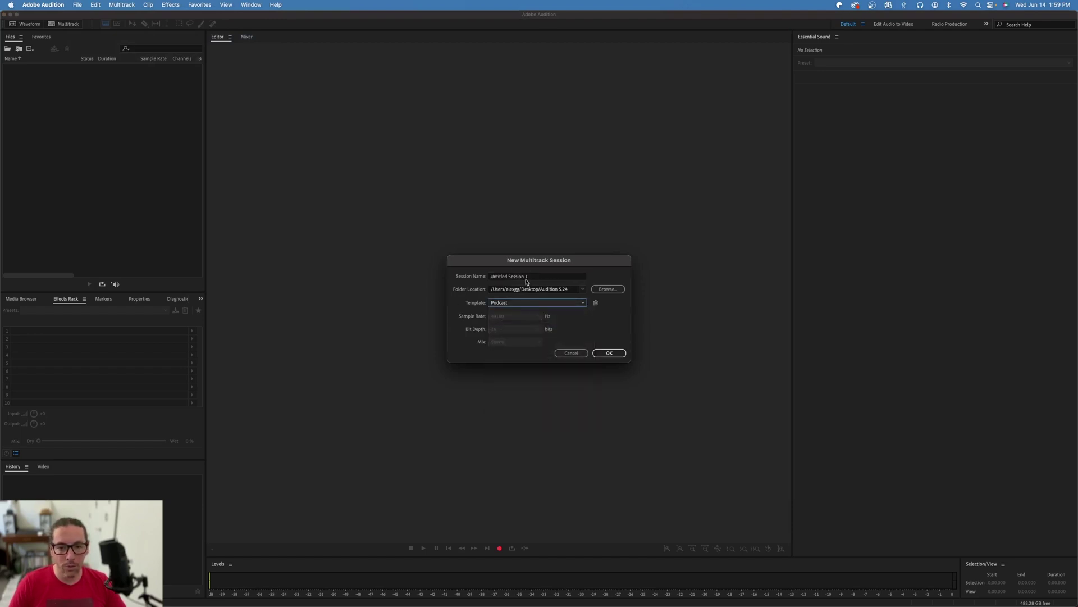
Name the new multitrack session Audition Demo 6.14.23.
{"action": "left_click", "coordinate": [526, 279]}
{"action": "type", "text": "Aud"}
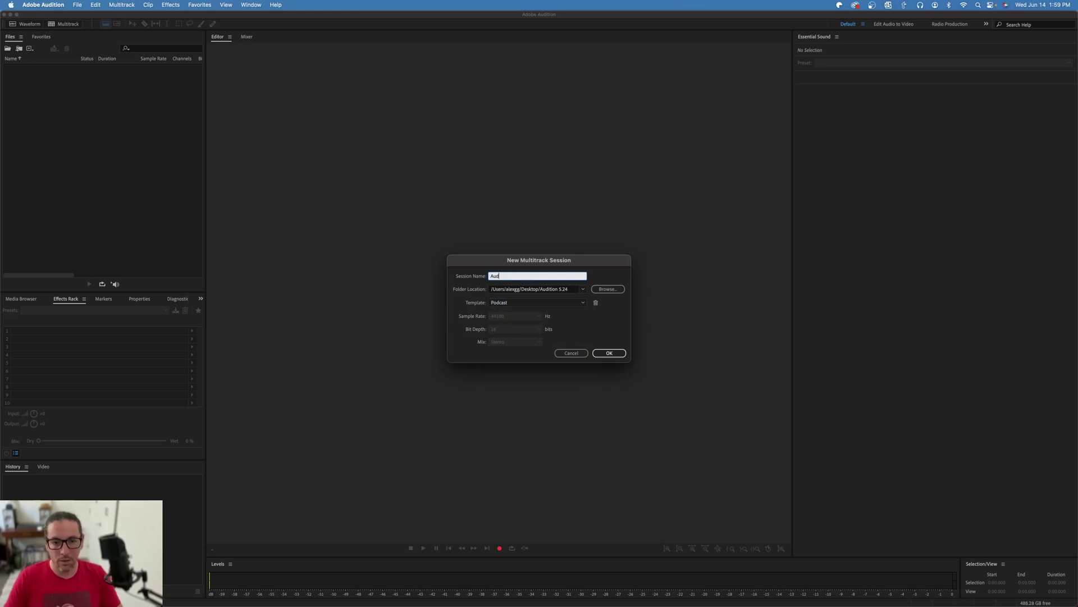
{"action": "type", "text": "ition Demo"}
{"action": "key", "text": "BackSpace"}
{"action": "key", "text": "BackSpace"}
{"action": "key", "text": "BackSpace"}
{"action": "key", "text": "BackSpace"}
{"action": "key", "text": "BackSpace"}
{"action": "key", "text": "BackSpace"}
{"action": "key", "text": "BackSpace"}
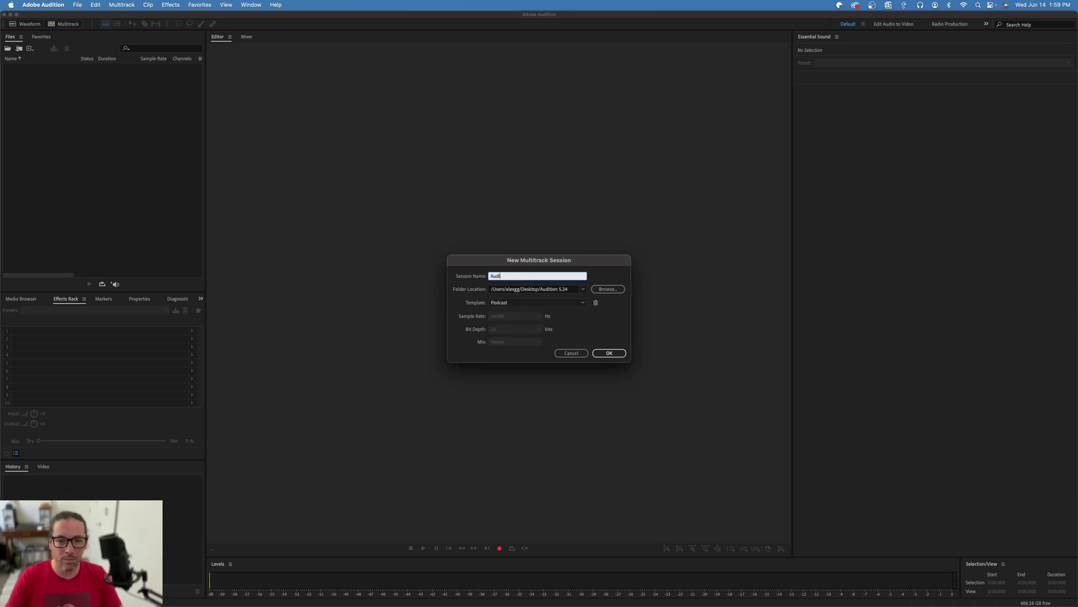
{"action": "type", "text": "tion Demo"}
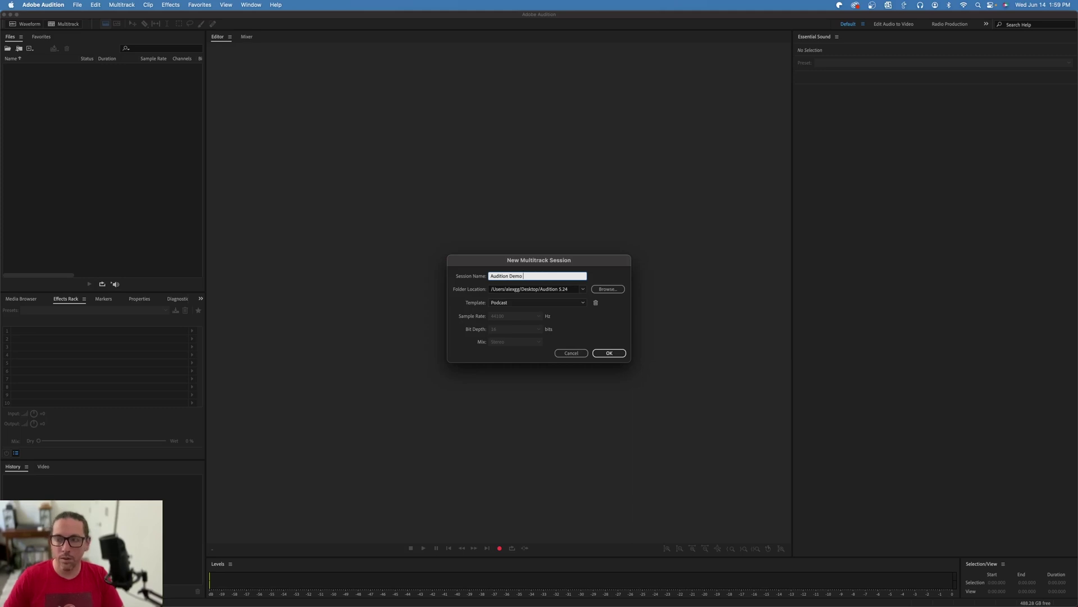
{"action": "type", "text": " 6.14.23"}
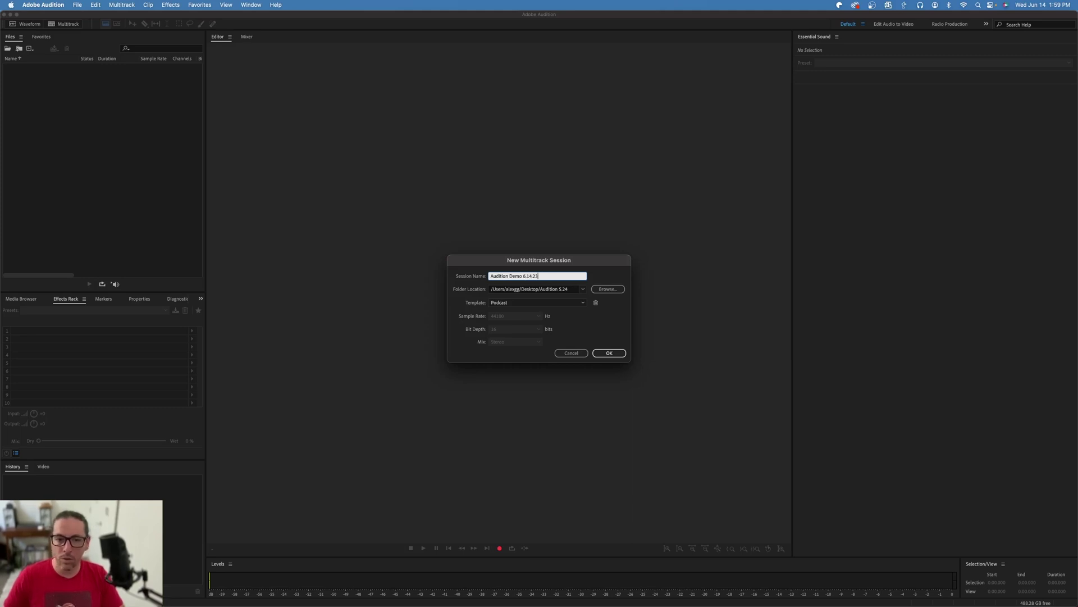
Set the session's folder location to Audition Demo on the Desktop and create the session with the Podcast template.
{"action": "left_click", "coordinate": [608, 289]}
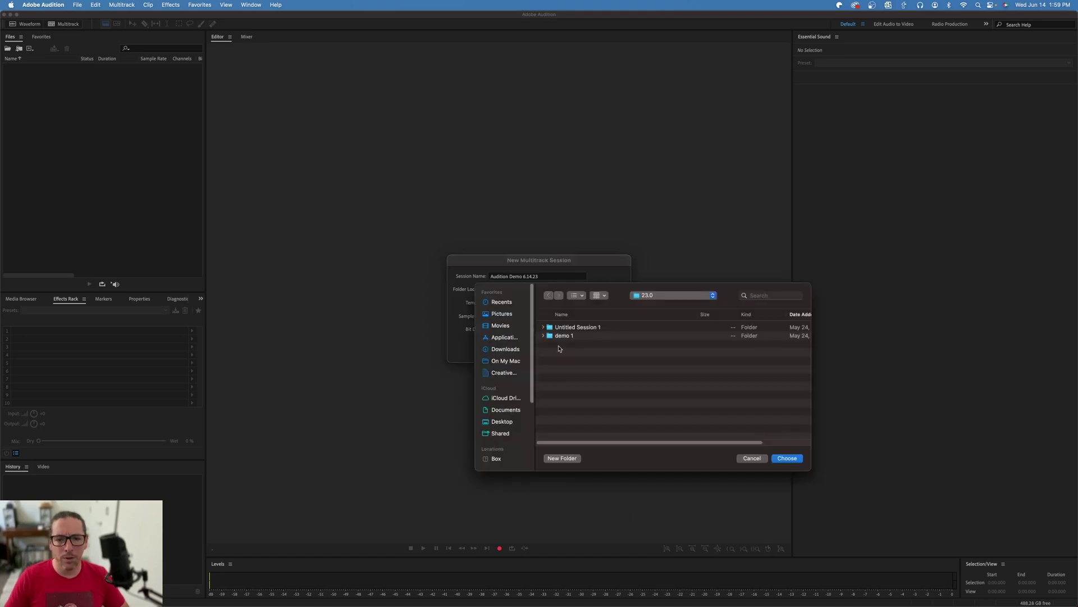
{"action": "left_click", "coordinate": [497, 423]}
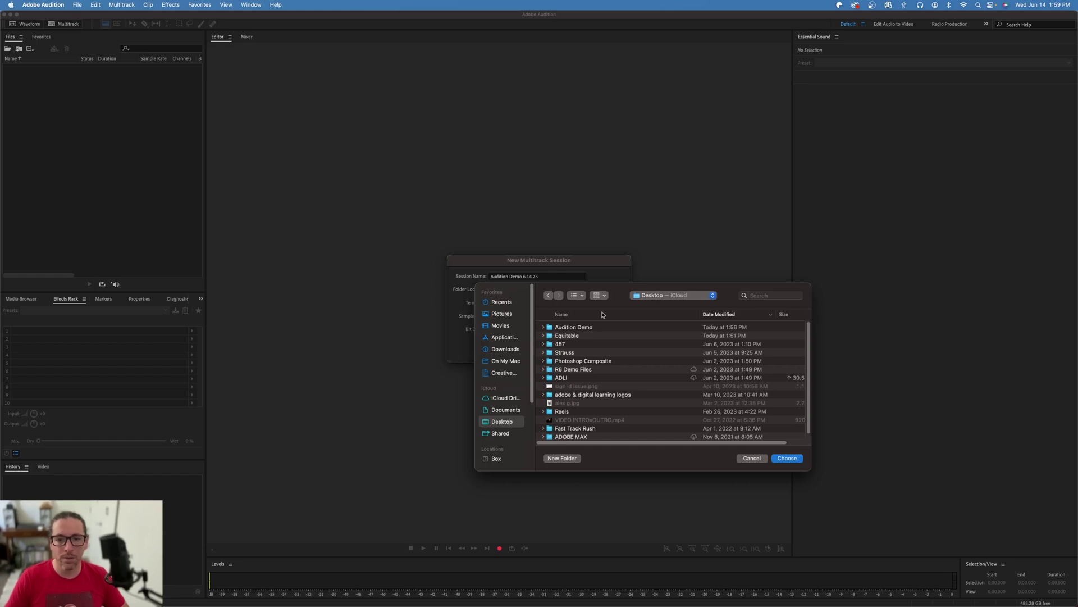
{"action": "double_click", "coordinate": [553, 327]}
{"action": "left_click", "coordinate": [787, 458]}
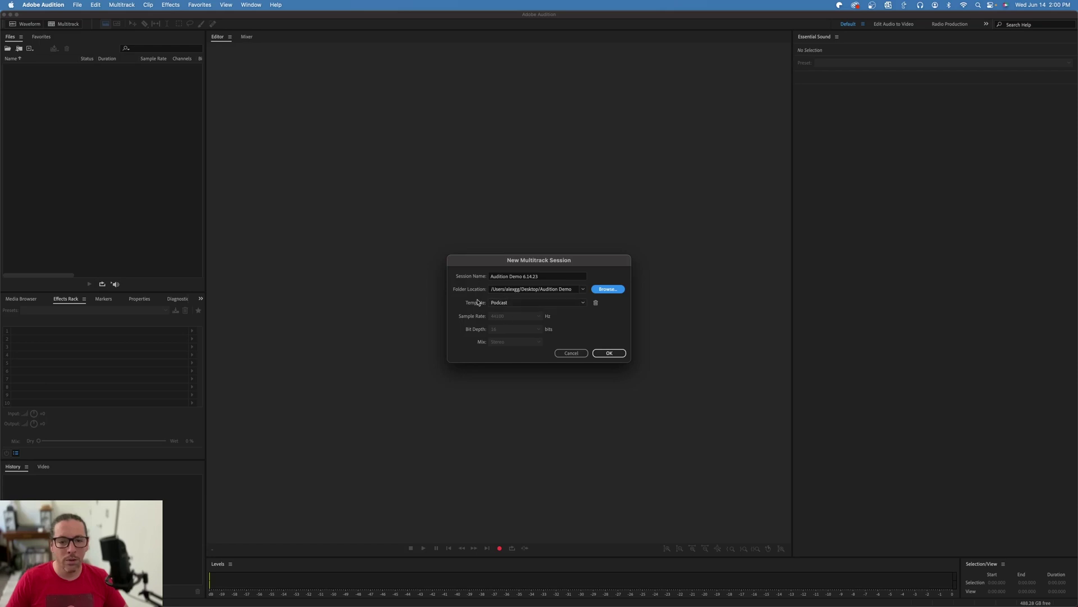
{"action": "left_click", "coordinate": [522, 304]}
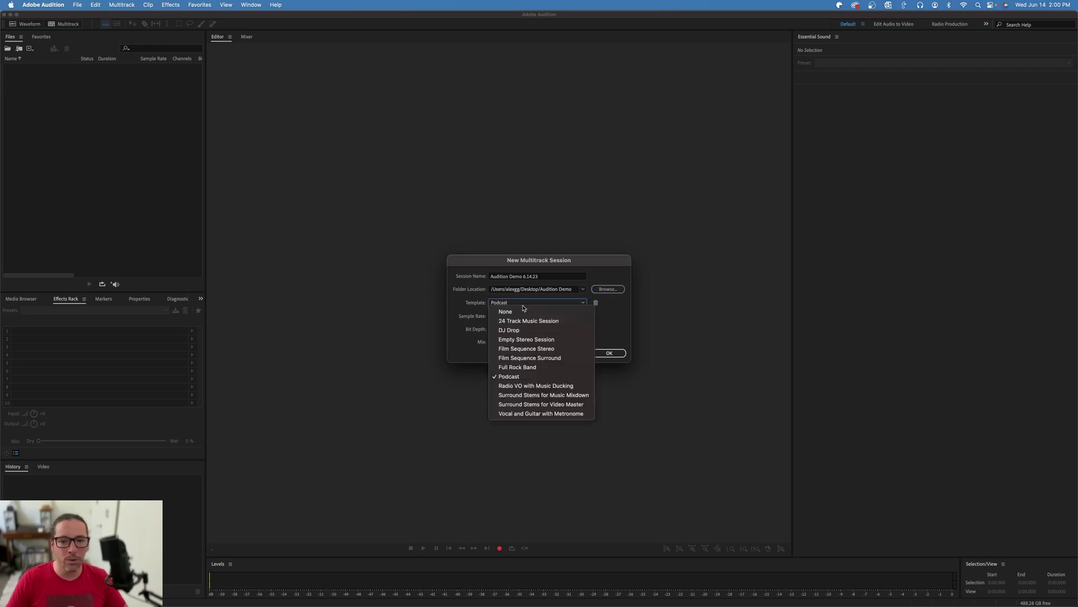
{"action": "left_click", "coordinate": [530, 378]}
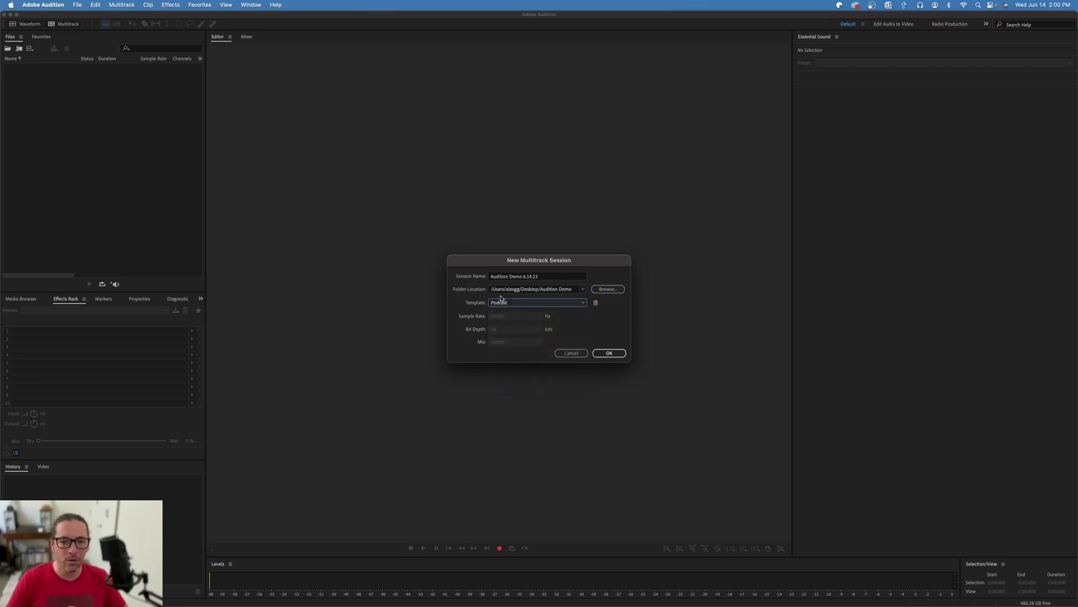
{"action": "left_click", "coordinate": [610, 354]}
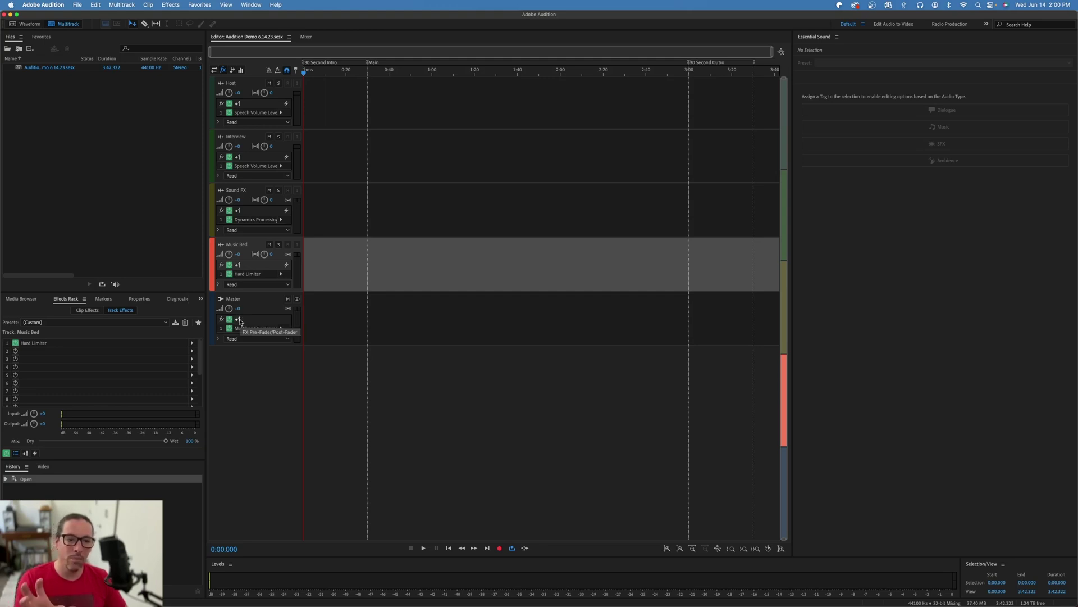
Select the Host track, switch the track controls to inputs and outputs, and check its available mono inputs.
{"action": "left_click", "coordinate": [247, 302]}
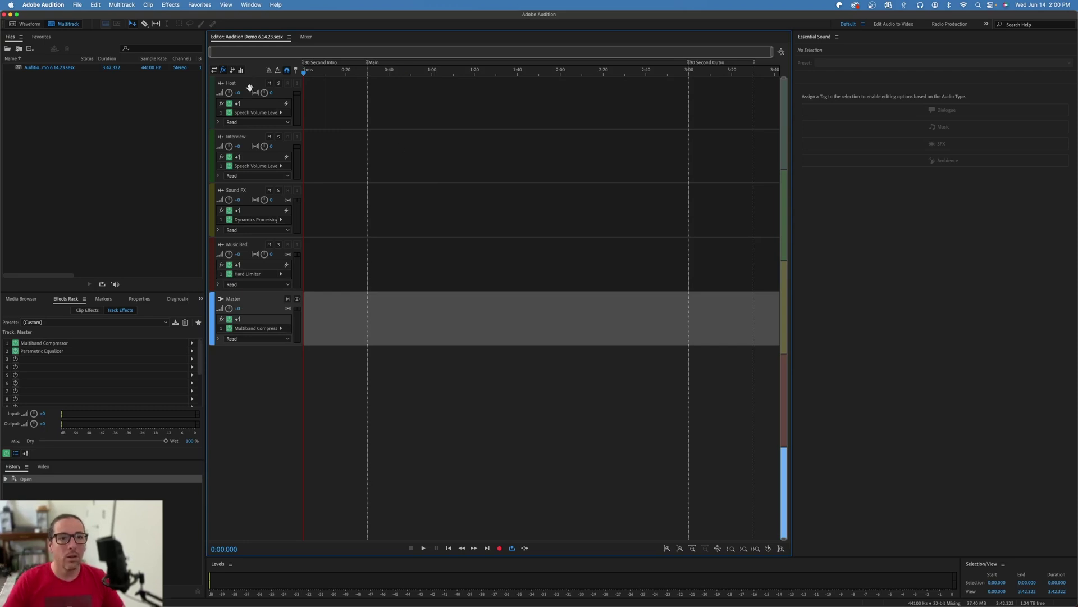
{"action": "left_click", "coordinate": [298, 105]}
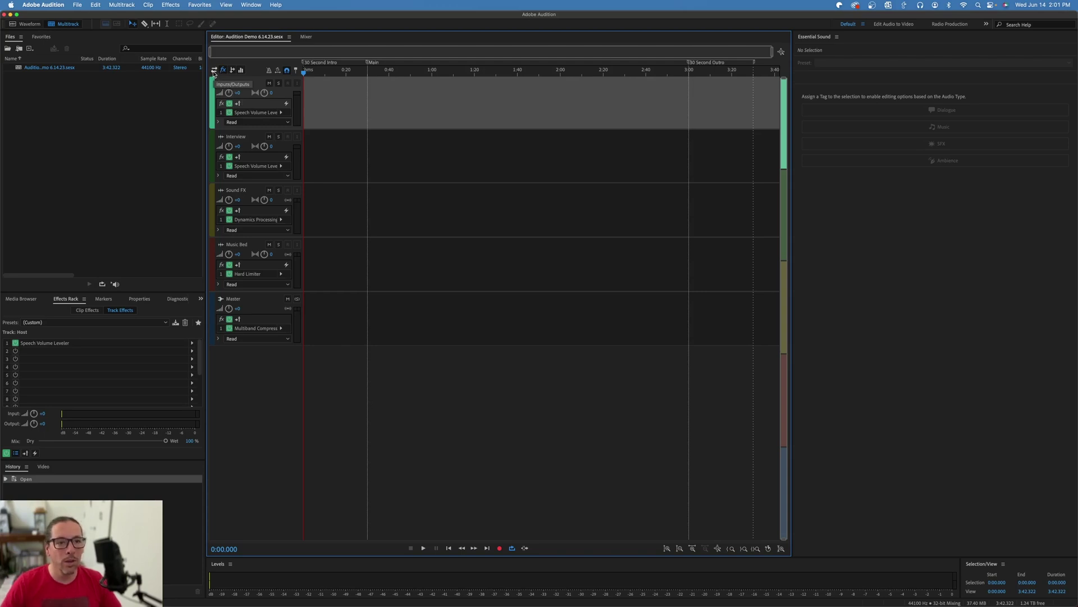
{"action": "left_click", "coordinate": [214, 70]}
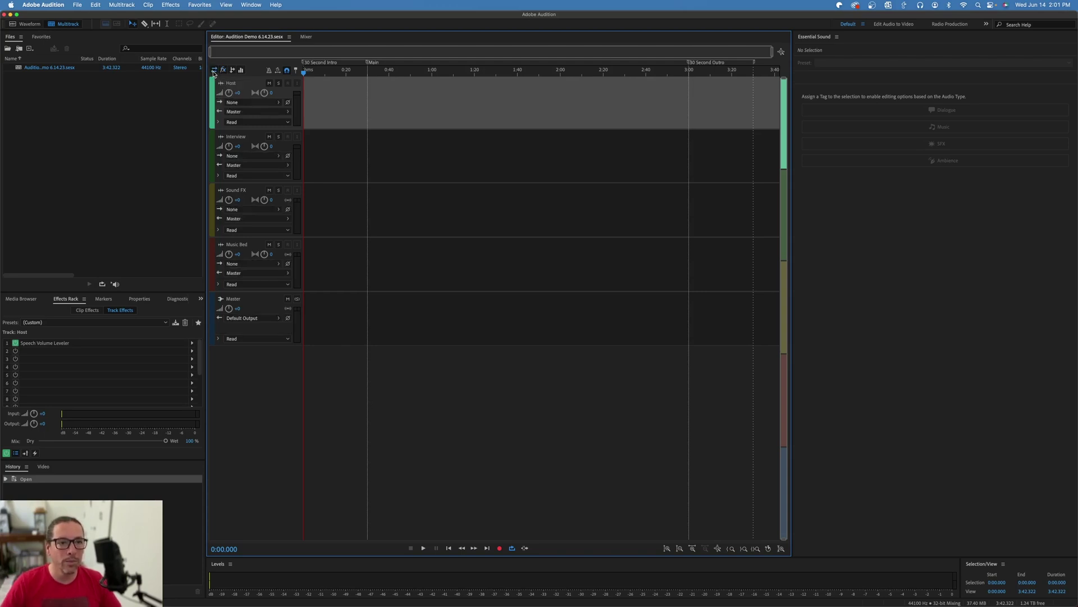
{"action": "left_click", "coordinate": [235, 104]}
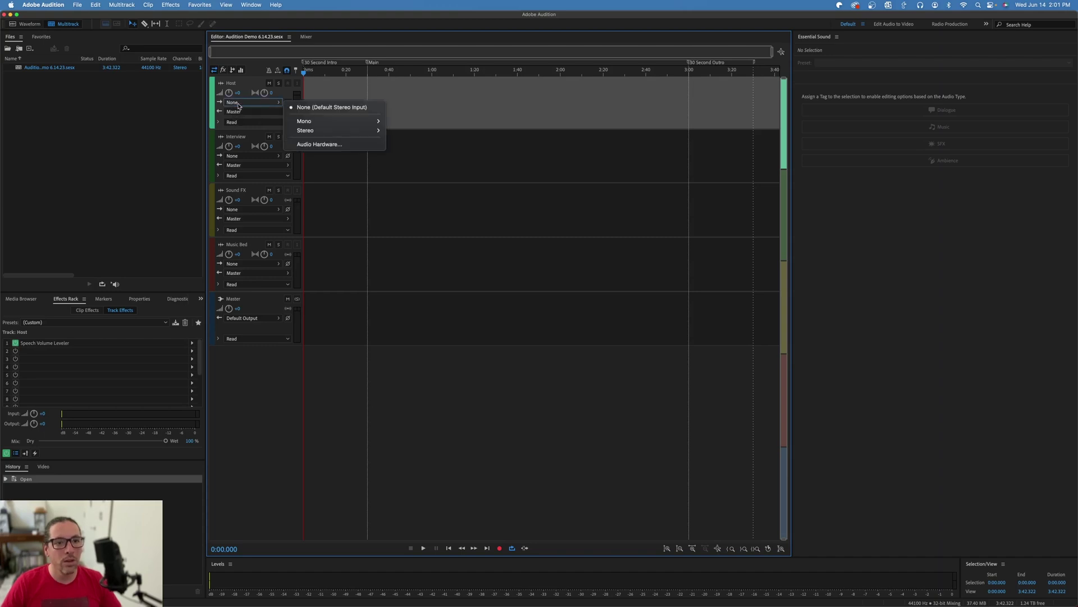
{"action": "mouse_move", "coordinate": [317, 121]}
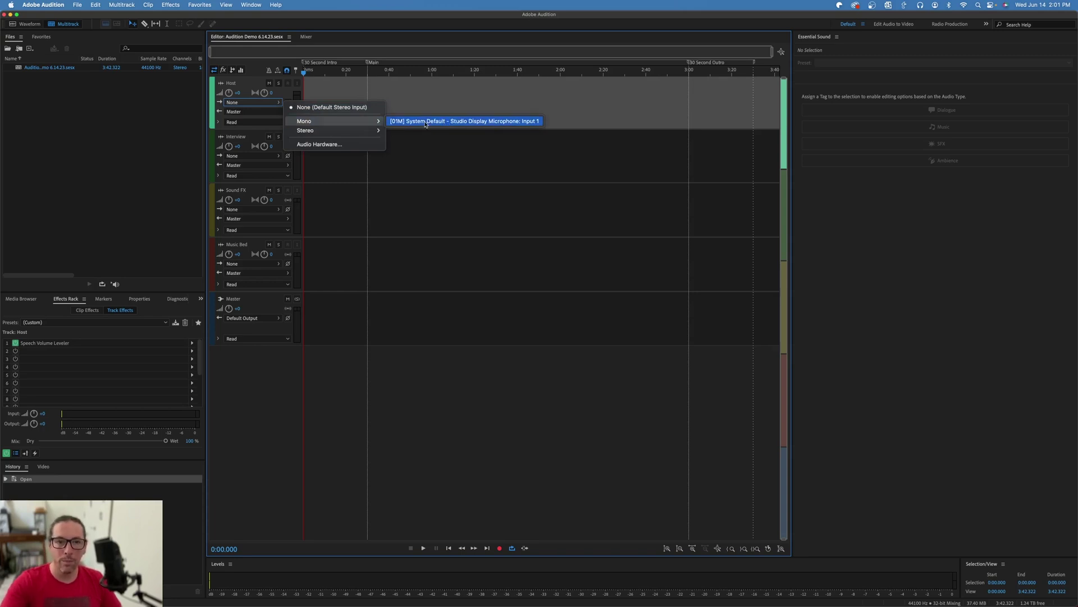
Set the default input in the audio hardware preferences to Yeti Stereo Microphone, accepting the device change.
{"action": "left_click", "coordinate": [304, 145]}
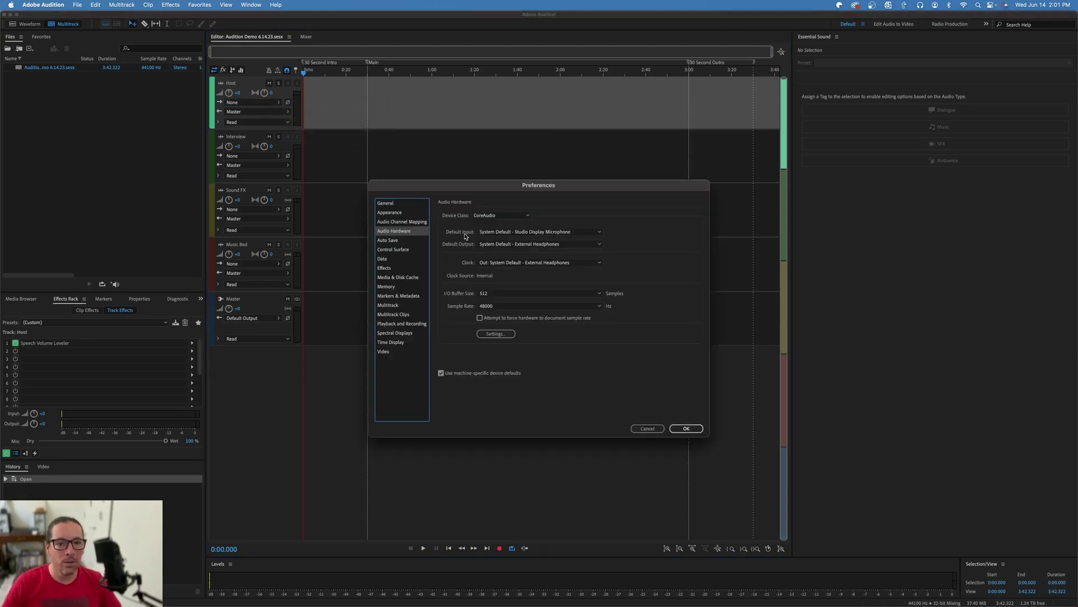
{"action": "left_click", "coordinate": [514, 233]}
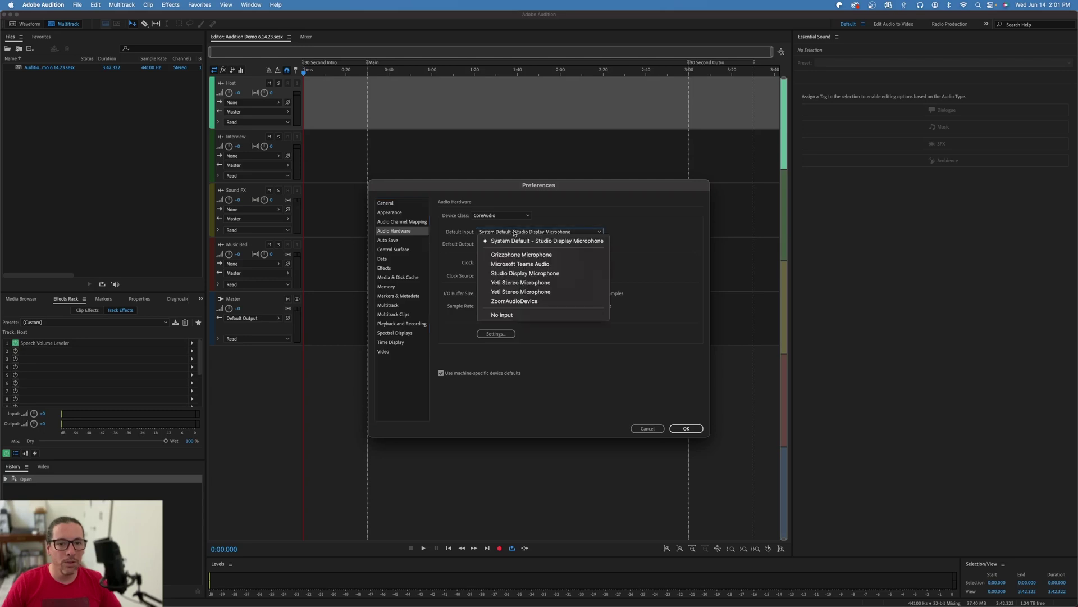
{"action": "left_click", "coordinate": [538, 283]}
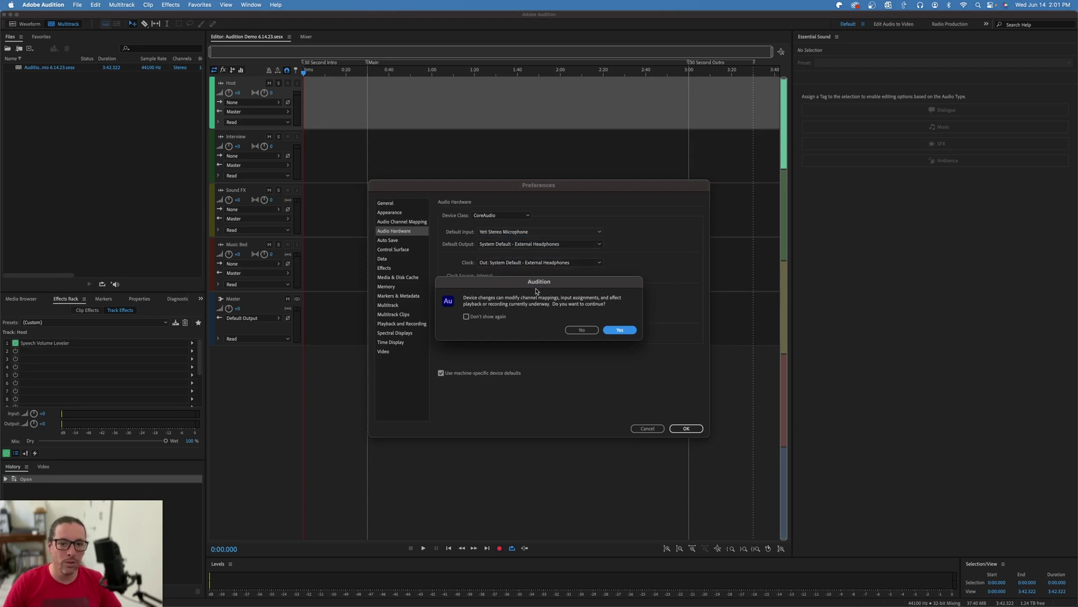
{"action": "left_click", "coordinate": [619, 330]}
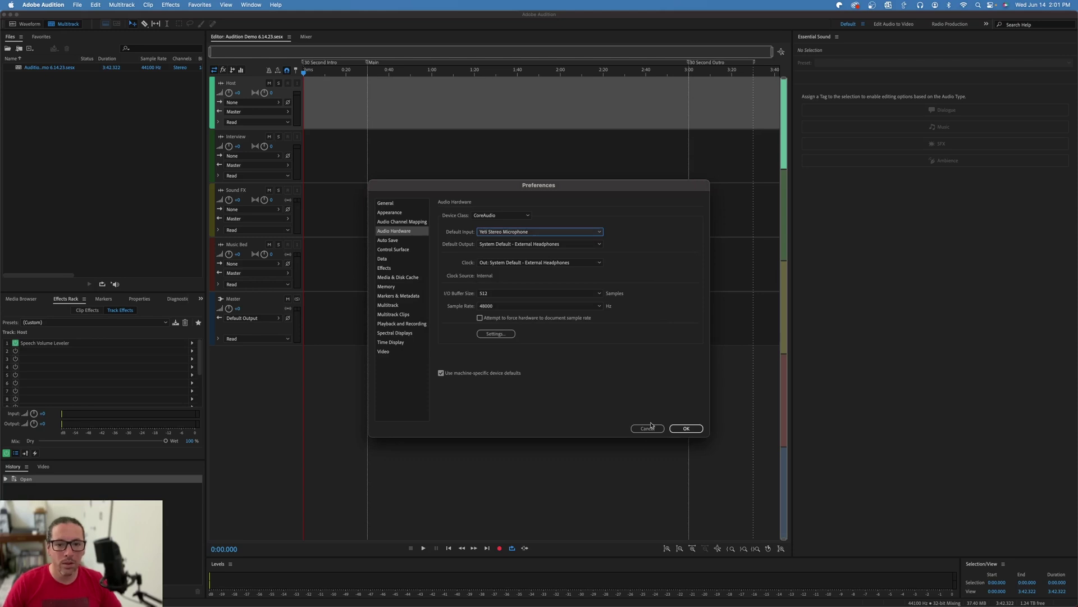
{"action": "left_click", "coordinate": [687, 429]}
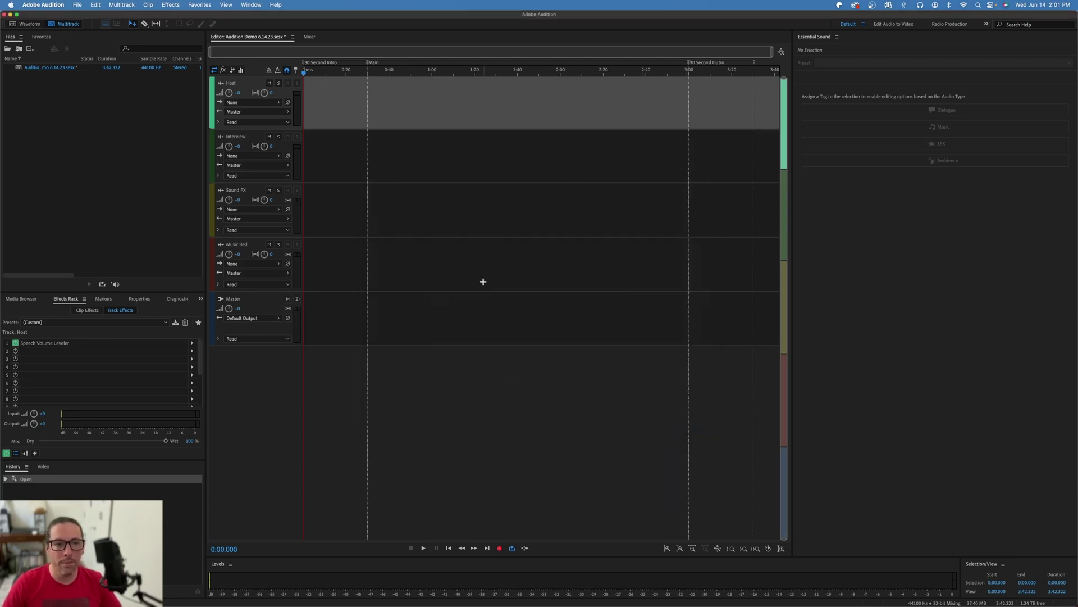
Set the Host track's input to mono [01M] Yeti Stereo Microphone: Front Left and arm the track for recording.
{"action": "left_click", "coordinate": [232, 103]}
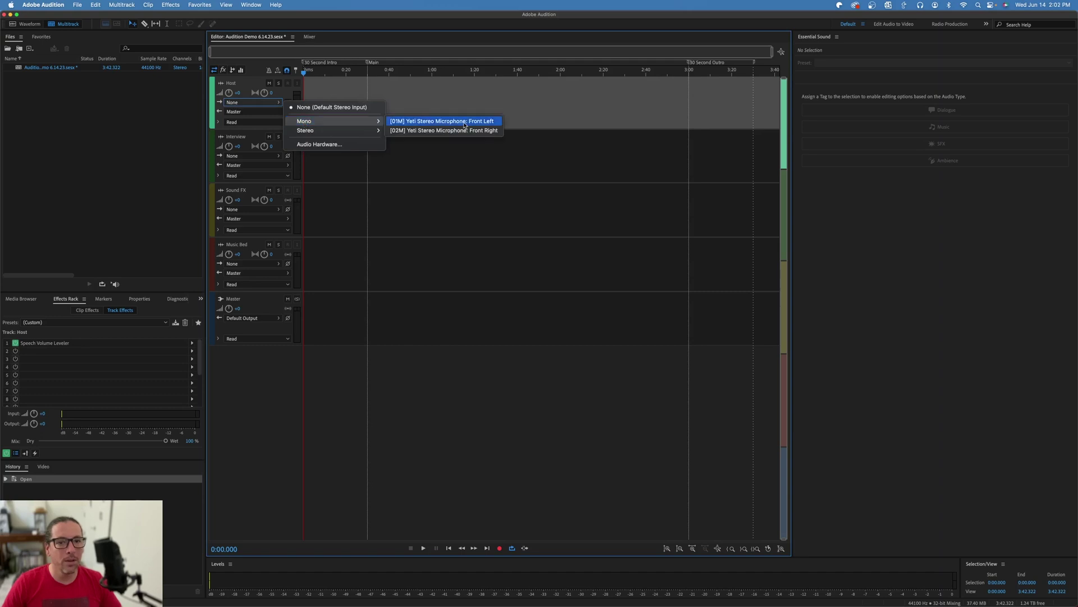
{"action": "left_click", "coordinate": [464, 123]}
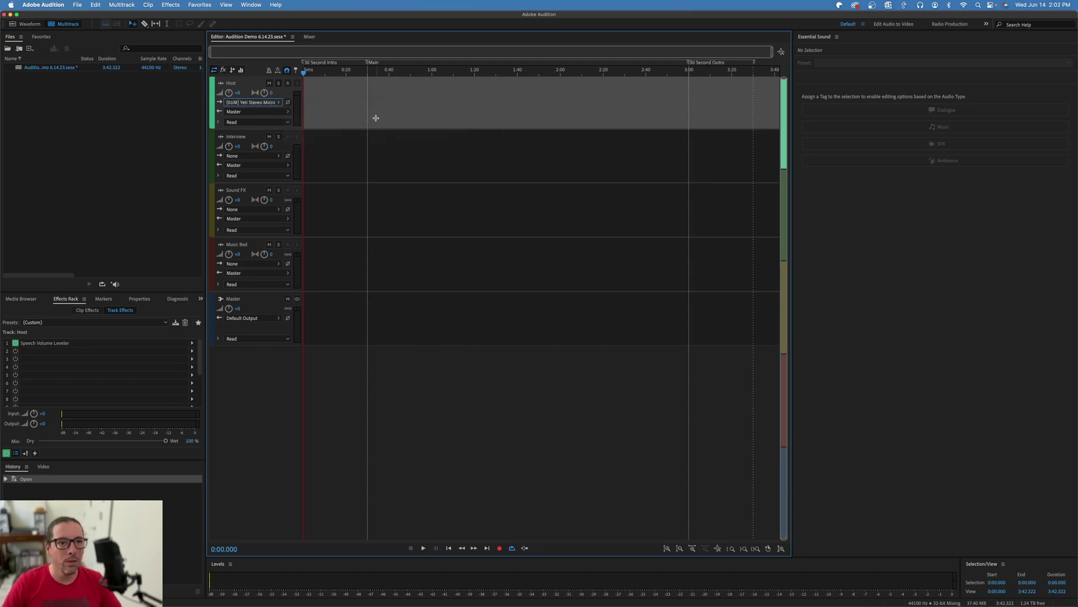
{"action": "left_click", "coordinate": [288, 84]}
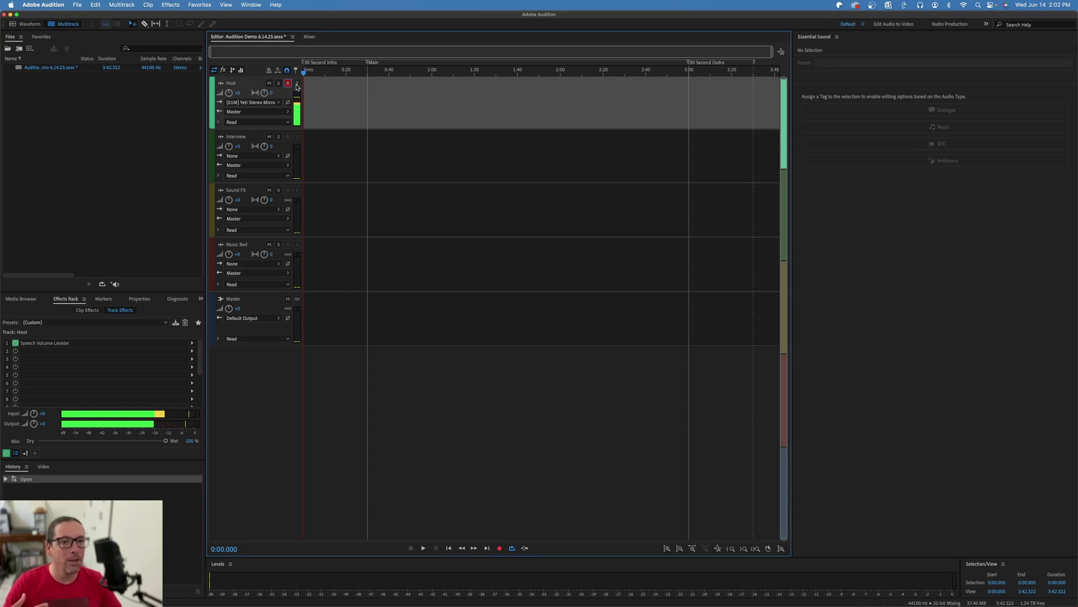
Test input monitoring on the Host track, turn it back off, and record about 20 seconds of speech.
{"action": "left_click", "coordinate": [297, 85]}
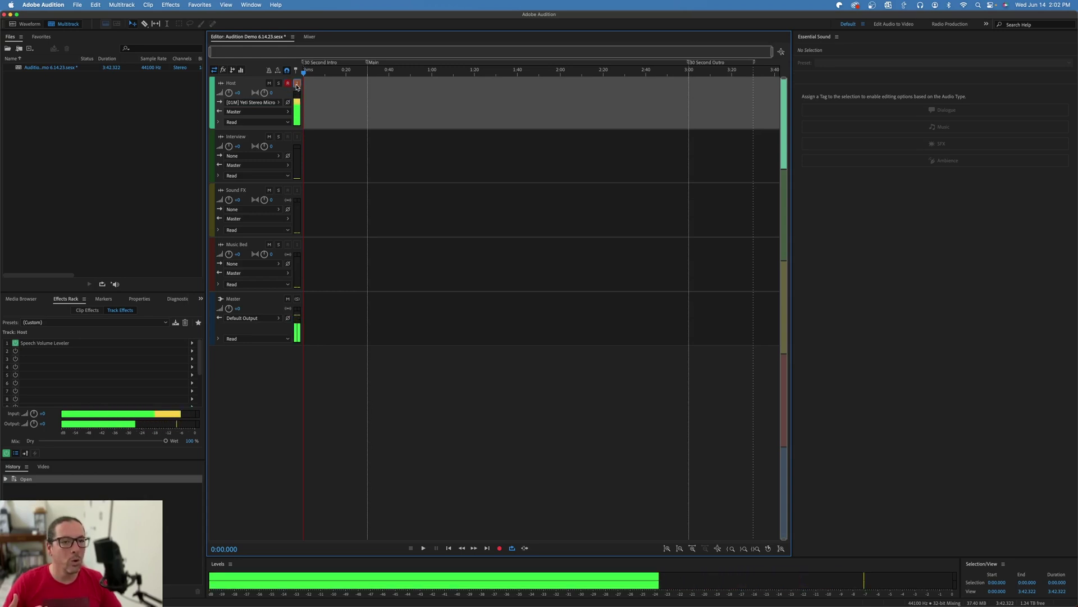
{"action": "left_click", "coordinate": [298, 85]}
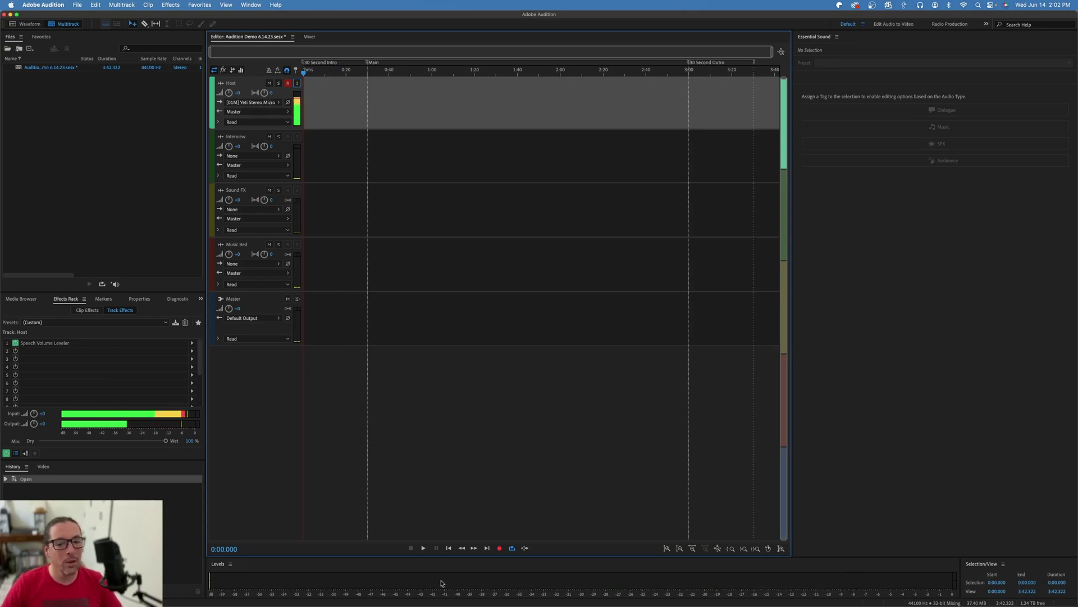
{"action": "left_click", "coordinate": [499, 548]}
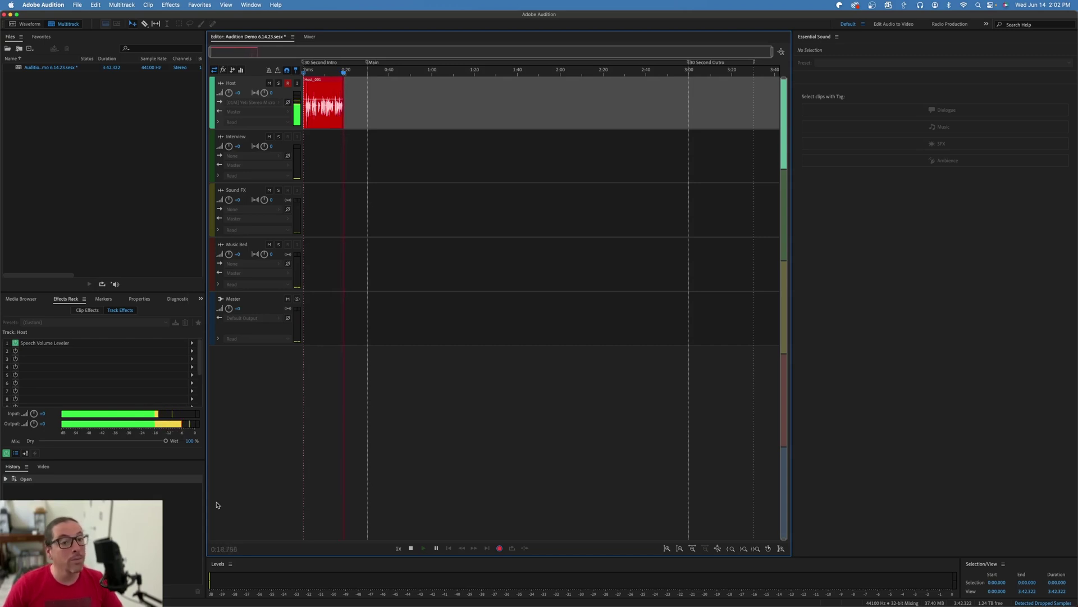
{"action": "left_click", "coordinate": [411, 547]}
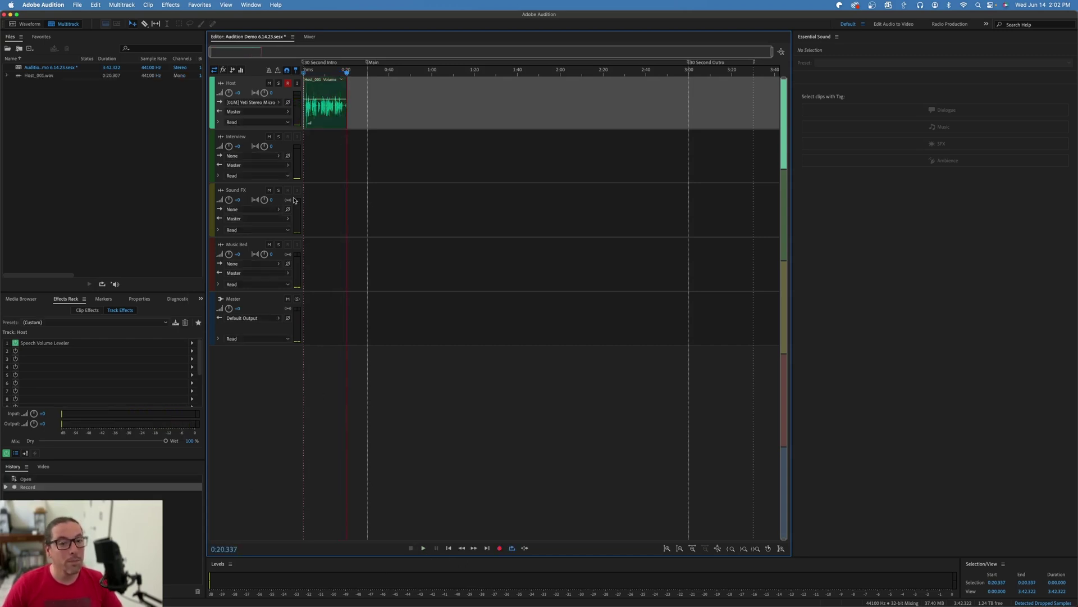
Play back the new Host recording from the start and return the playhead to the beginning.
{"action": "key", "text": "Home"}
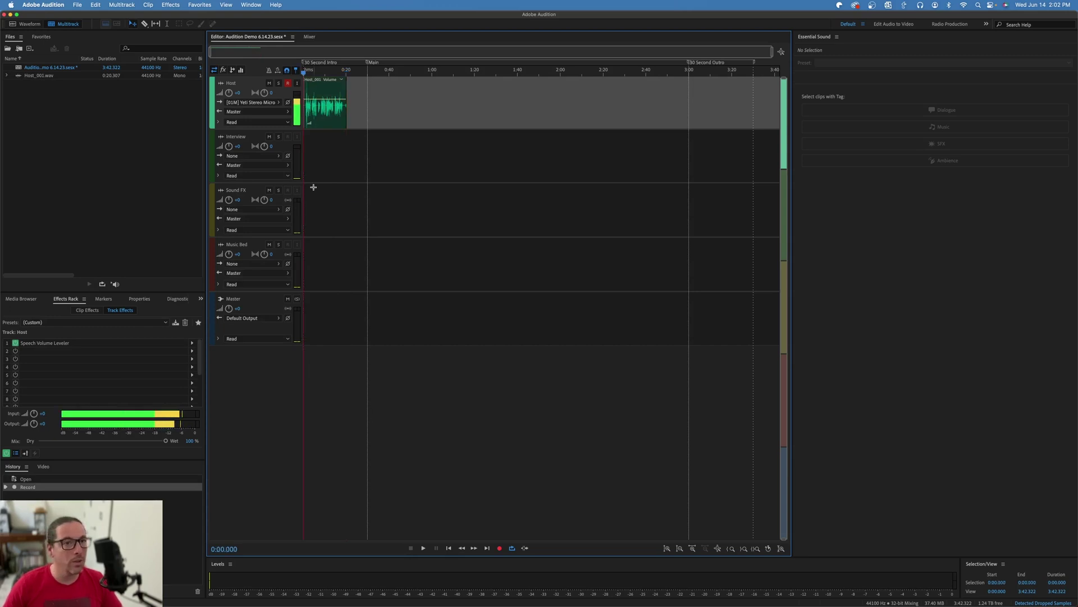
{"action": "key", "text": "space"}
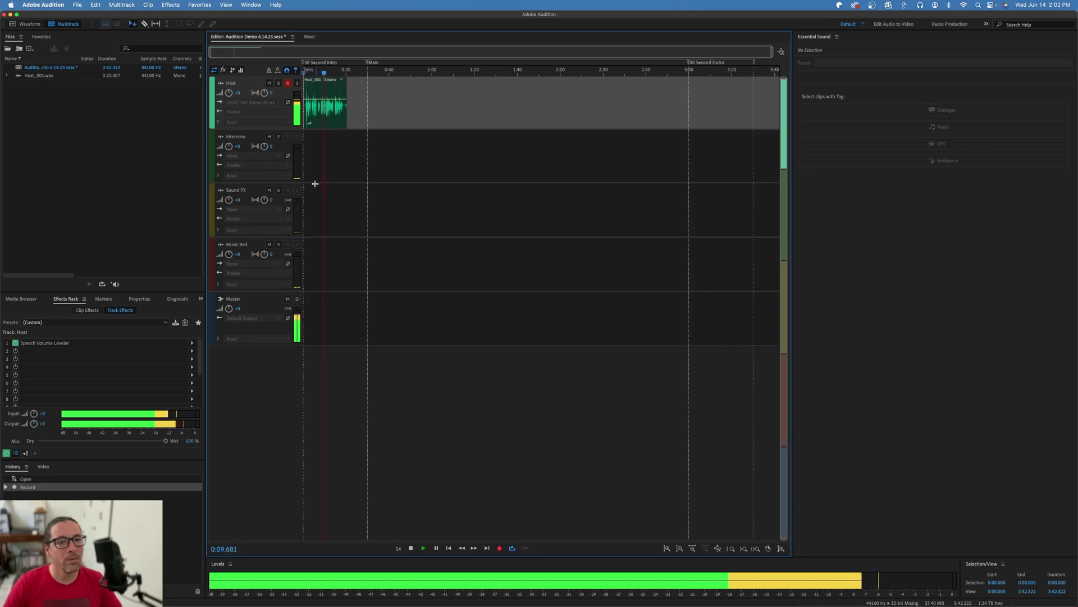
{"action": "key", "text": "space"}
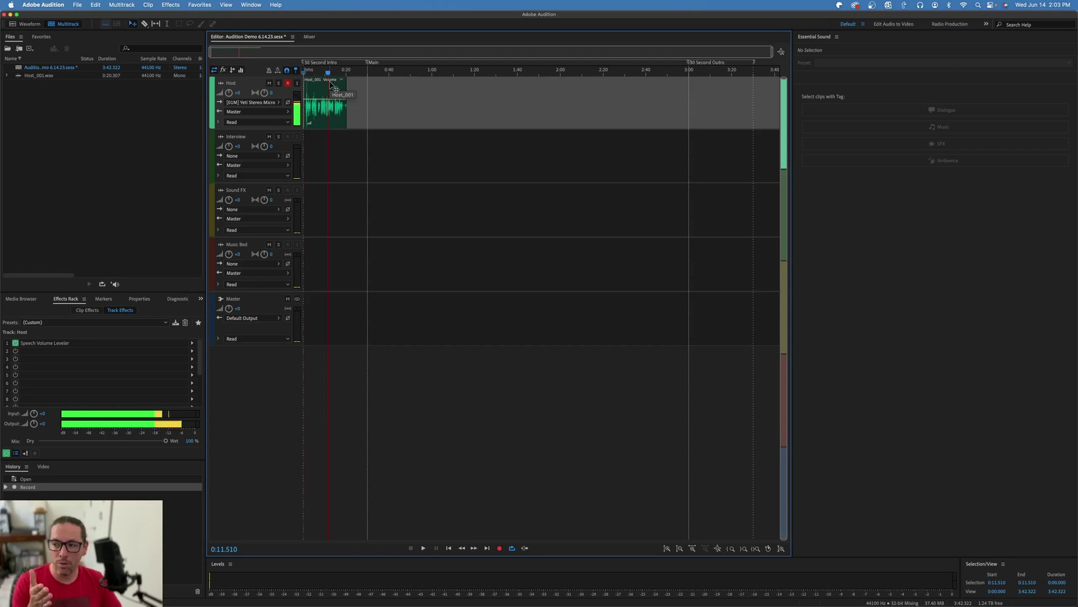
{"action": "left_click_drag", "start_coordinate": [327, 73], "coordinate": [298, 73]}
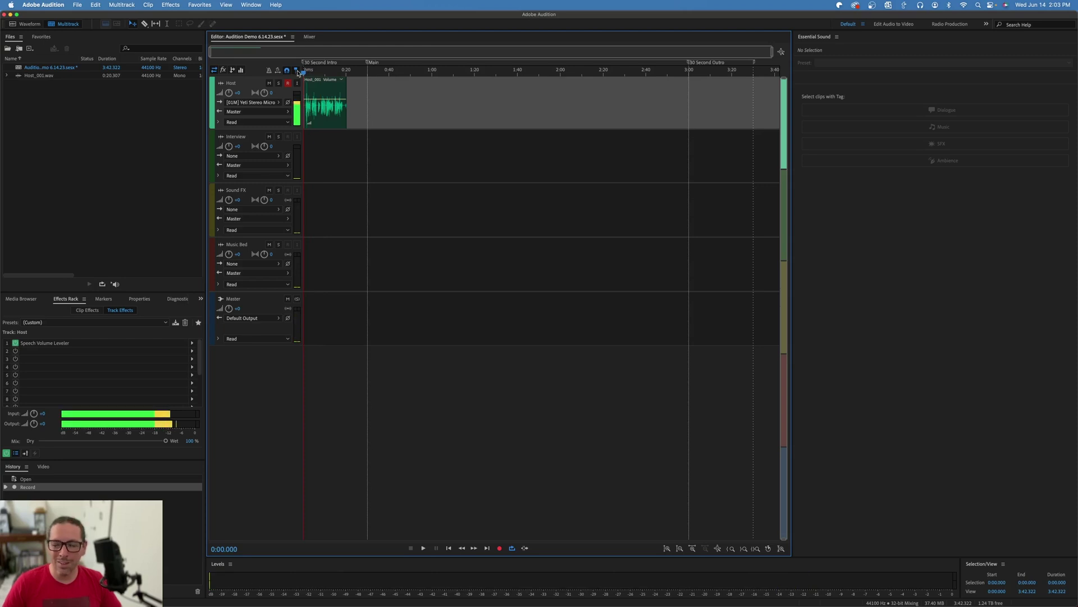
Turn off the Host track's effects, return to the inputs and outputs view, and play the recording from the start.
{"action": "left_click", "coordinate": [223, 70]}
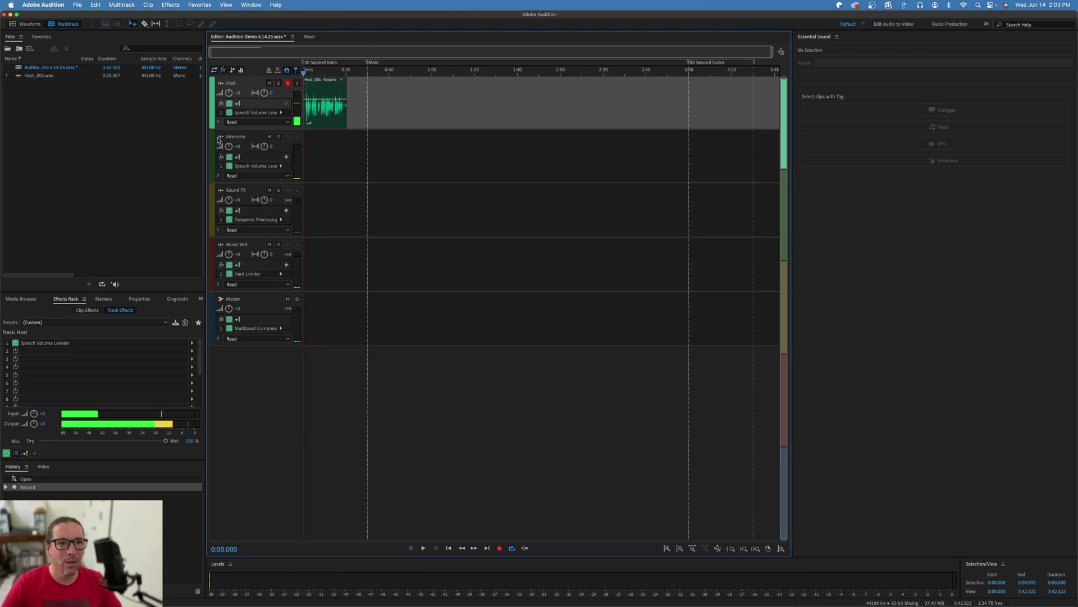
{"action": "left_click", "coordinate": [230, 104]}
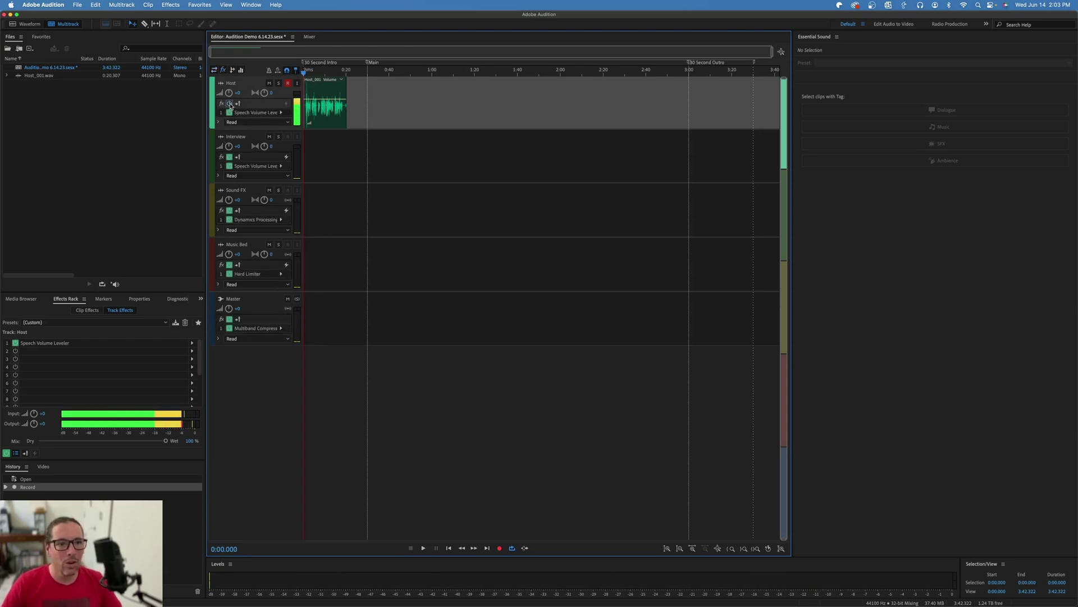
{"action": "left_click", "coordinate": [214, 70]}
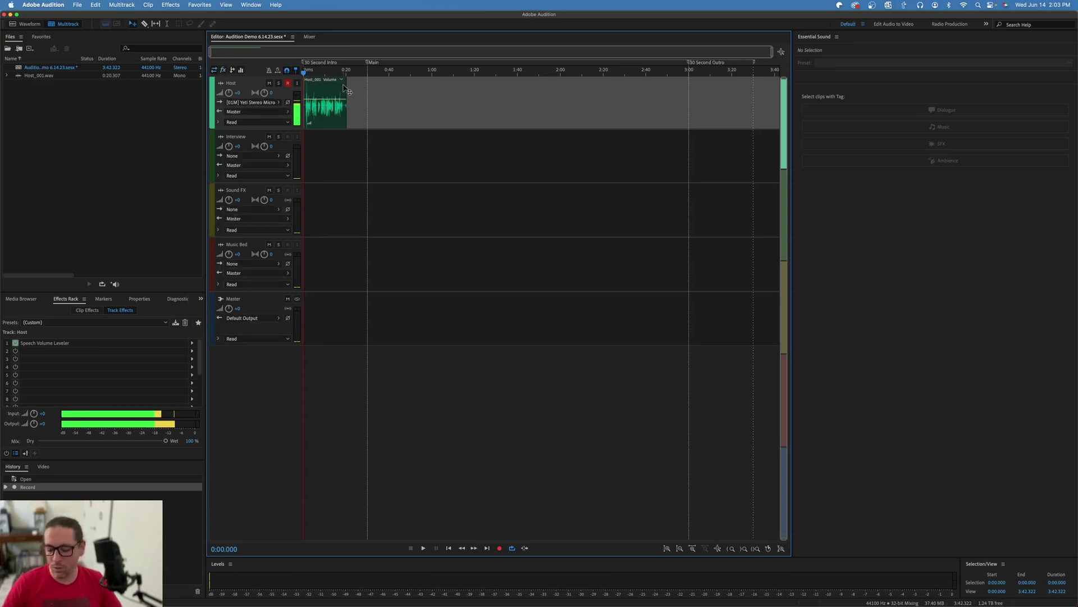
{"action": "key", "text": "space"}
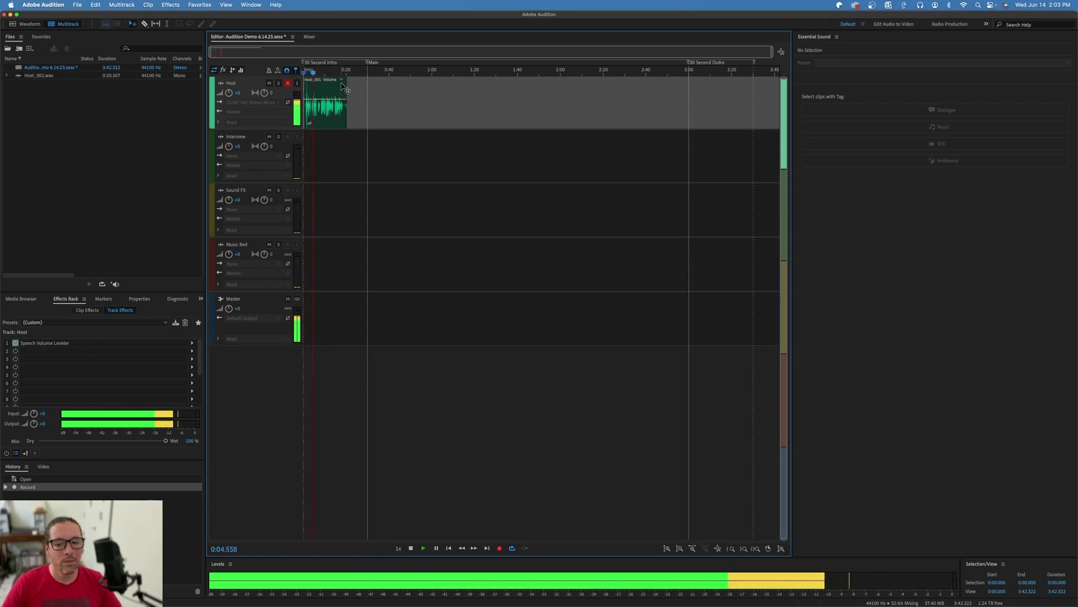
Listen to the Host recording in short stretches, pausing and resuming, and stop playback at about 0:10.6.
{"action": "key", "text": "space"}
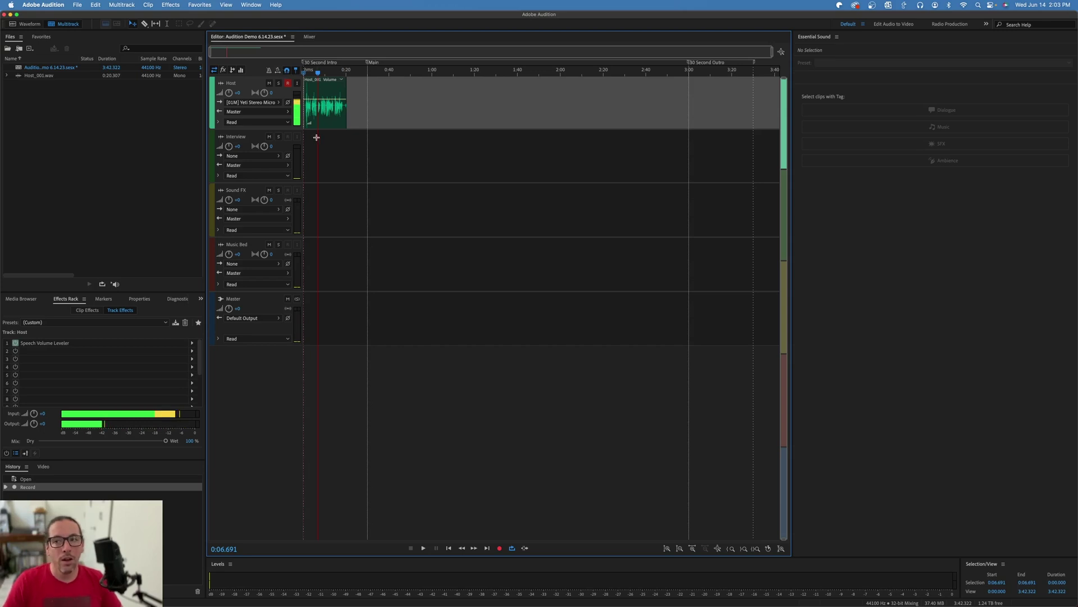
{"action": "key", "text": "space"}
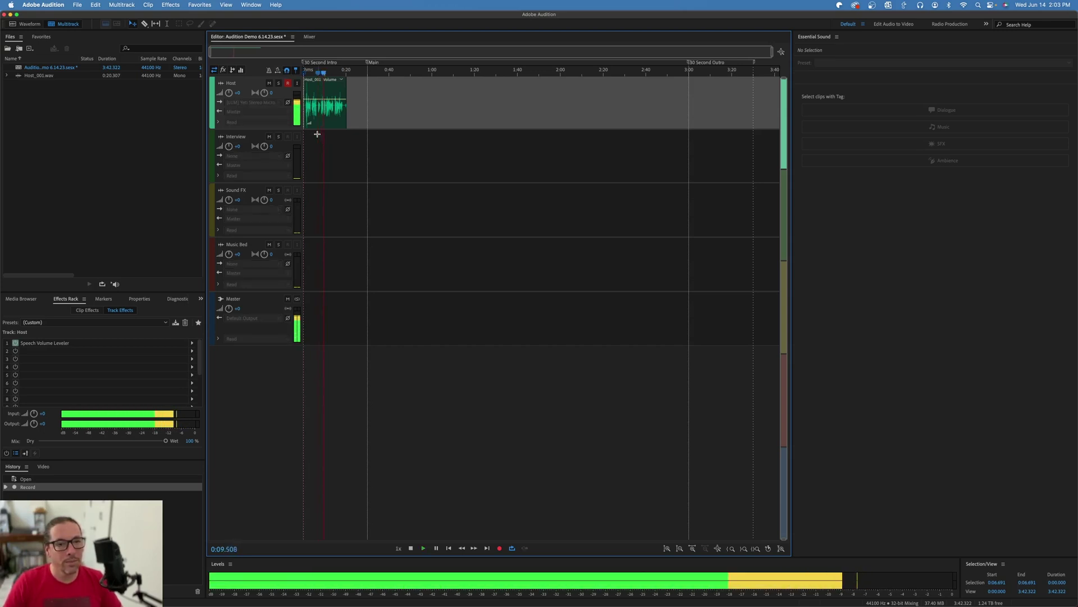
{"action": "key", "text": "space"}
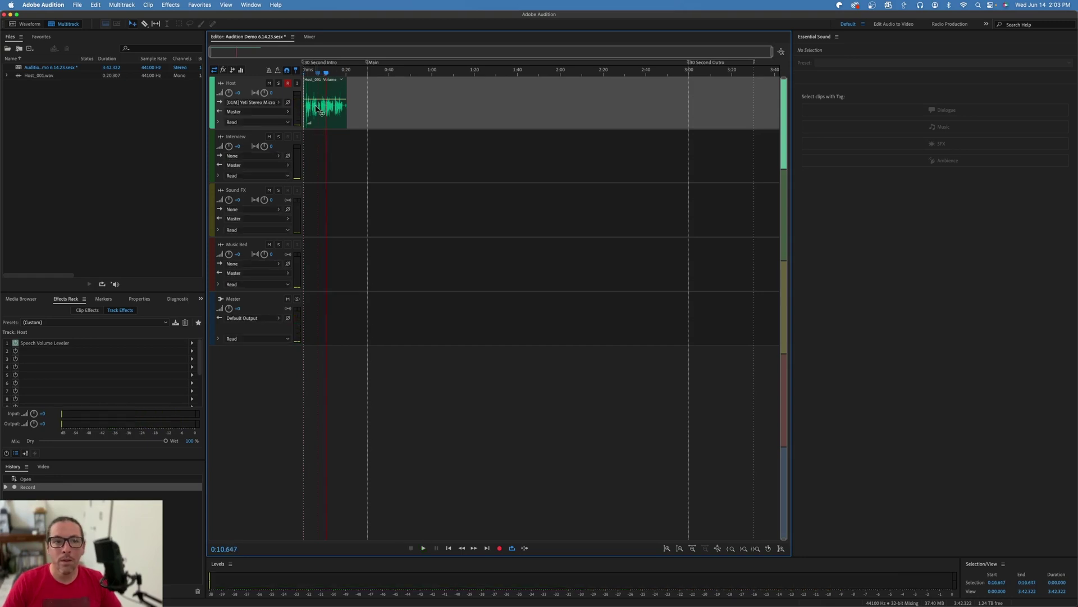
Select the recorded Host clip, try moving it to another track, and return it to the start of the Host track.
{"action": "left_click", "coordinate": [320, 111]}
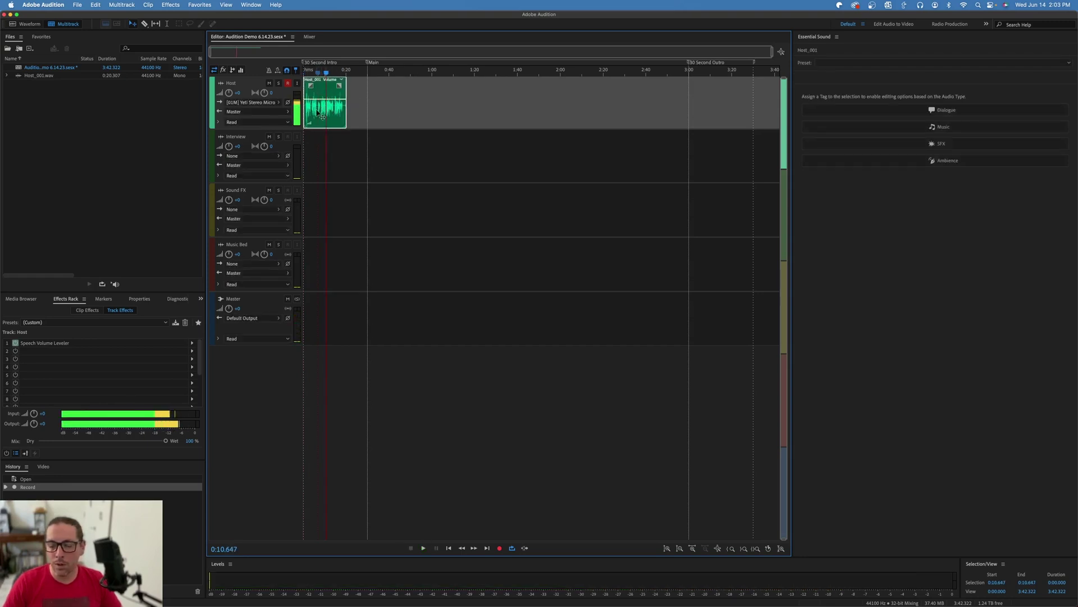
{"action": "mouse_move", "coordinate": [323, 117]}
{"action": "left_mouse_down"}
{"action": "mouse_move", "coordinate": [330, 171]}
{"action": "mouse_move", "coordinate": [420, 191]}
{"action": "mouse_move", "coordinate": [411, 209]}
{"action": "mouse_move", "coordinate": [420, 208]}
{"action": "mouse_move", "coordinate": [367, 209]}
{"action": "mouse_move", "coordinate": [327, 275]}
{"action": "mouse_move", "coordinate": [346, 275]}
{"action": "mouse_move", "coordinate": [326, 104]}
{"action": "left_mouse_up"}
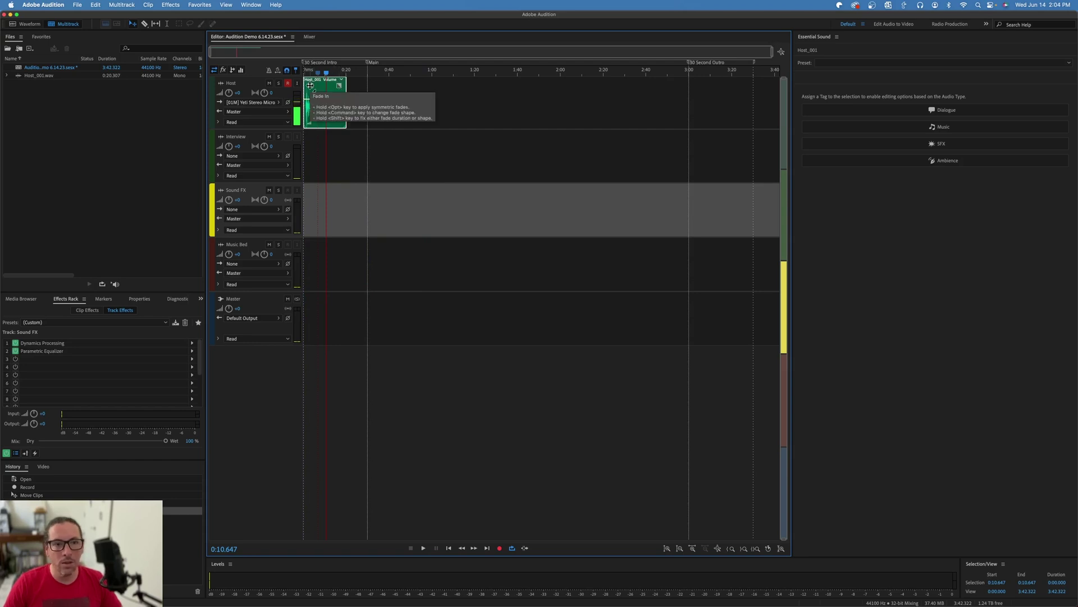
Examine the recorded Host clip's waveform at a larger timeline scale.
{"action": "key", "text": "equal"}
{"action": "key", "text": "equal"}
{"action": "key", "text": "equal"}
{"action": "key", "text": "equal"}
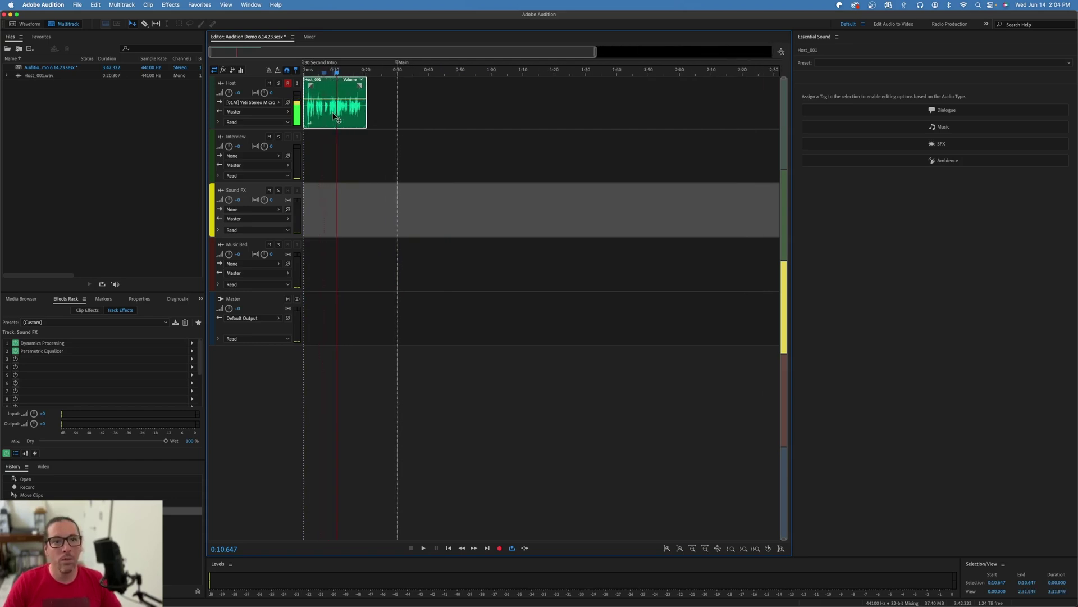
{"action": "key", "text": "equal"}
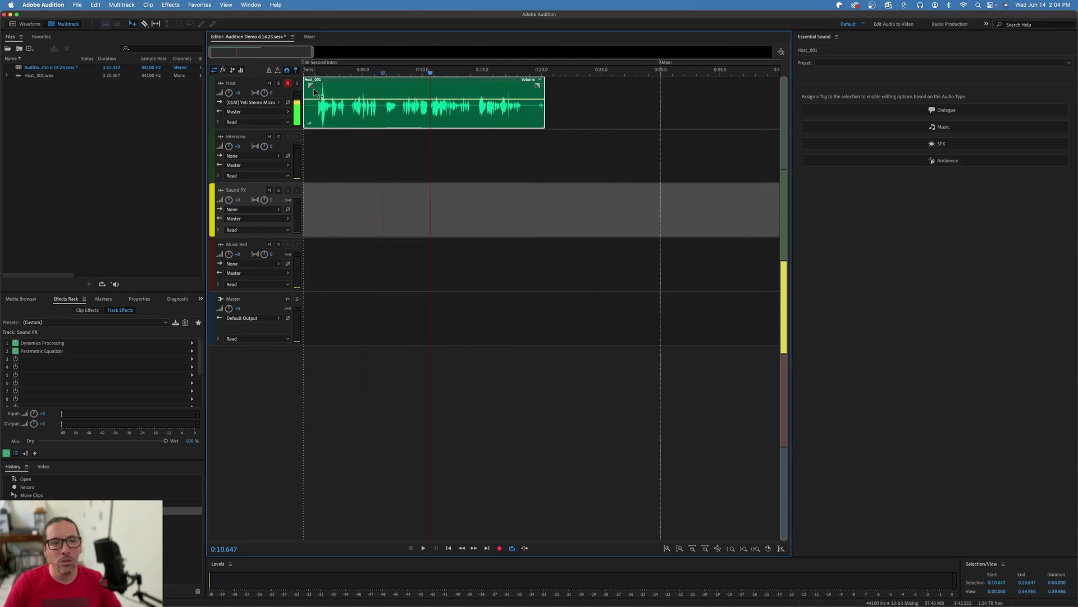
{"action": "left_click_drag", "start_coordinate": [314, 52], "coordinate": [421, 52]}
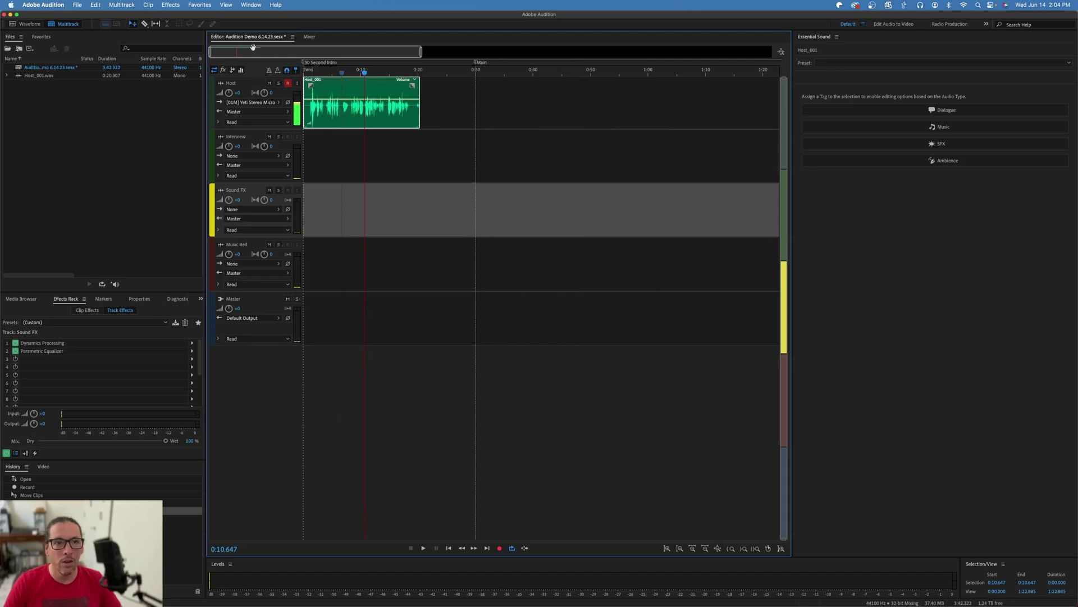
{"action": "mouse_move", "coordinate": [236, 54]}
{"action": "left_mouse_down"}
{"action": "mouse_move", "coordinate": [393, 54]}
{"action": "mouse_move", "coordinate": [230, 49]}
{"action": "left_mouse_up"}
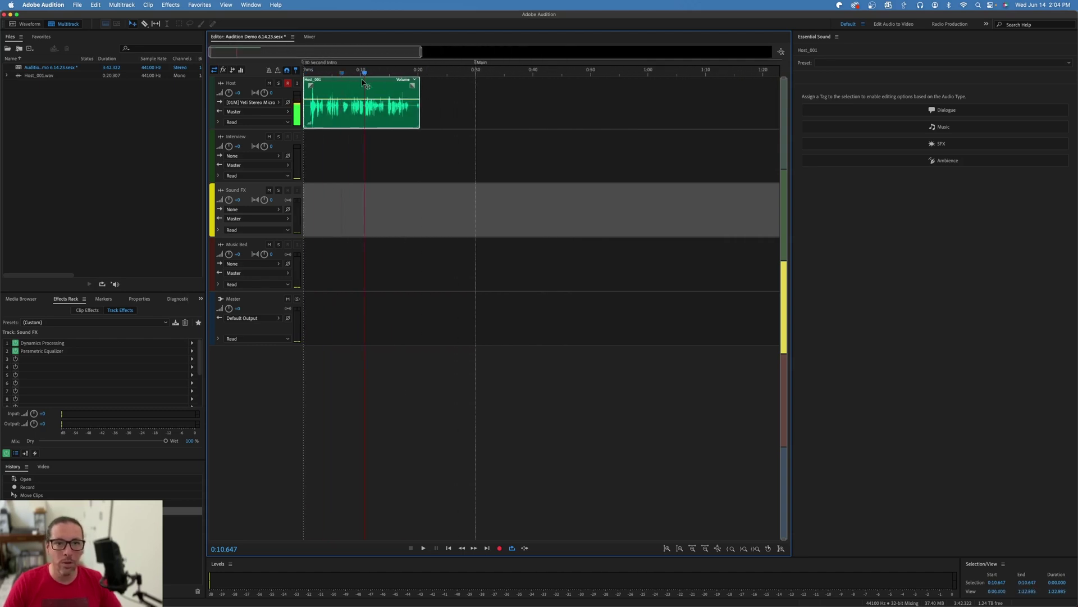
Try the Host clip's fade-in handle and reposition the playhead to about 0:05.6.
{"action": "left_click_drag", "start_coordinate": [365, 74], "coordinate": [373, 74]}
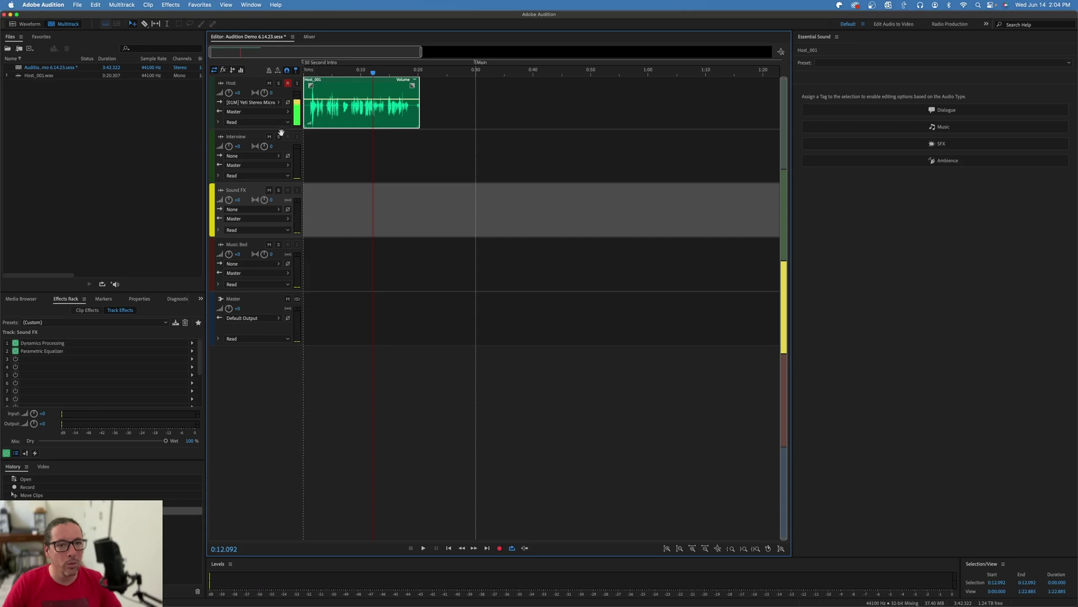
{"action": "mouse_move", "coordinate": [312, 86]}
{"action": "left_mouse_down"}
{"action": "mouse_move", "coordinate": [333, 131]}
{"action": "mouse_move", "coordinate": [334, 95]}
{"action": "mouse_move", "coordinate": [356, 86]}
{"action": "mouse_move", "coordinate": [311, 86]}
{"action": "left_mouse_up"}
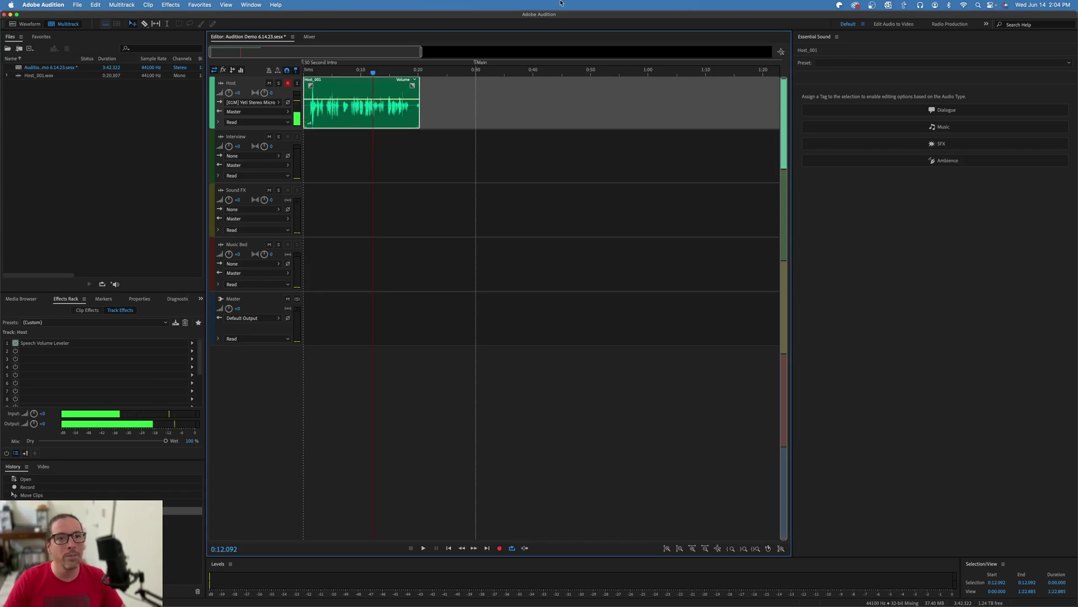
{"action": "left_click", "coordinate": [335, 73]}
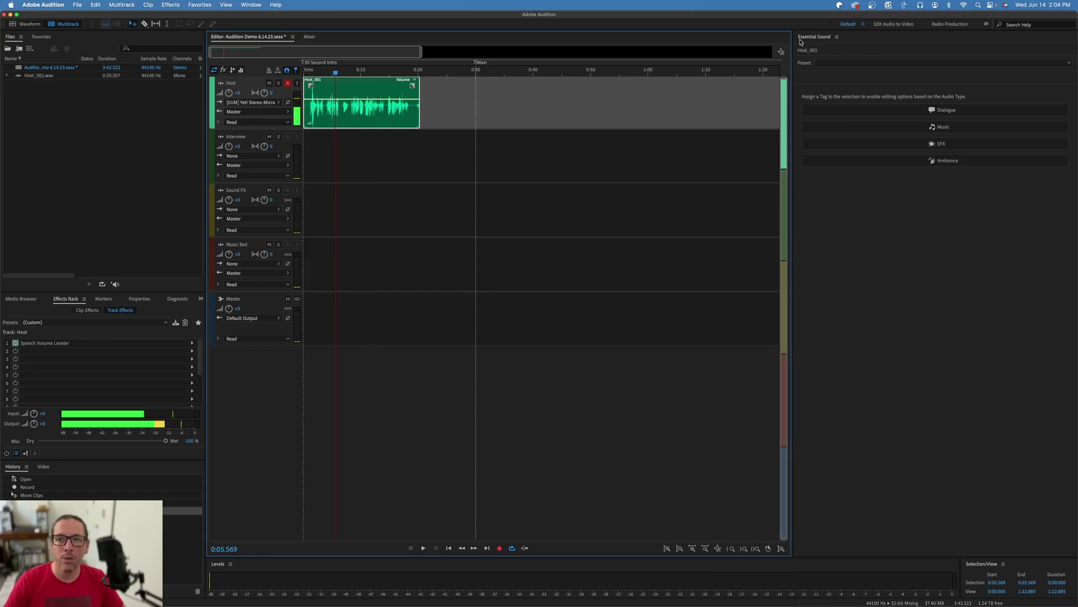
Tag the Host clip as Dialogue and review its Repair, Clarity, Creative and Loudness options.
{"action": "left_click", "coordinate": [947, 111]}
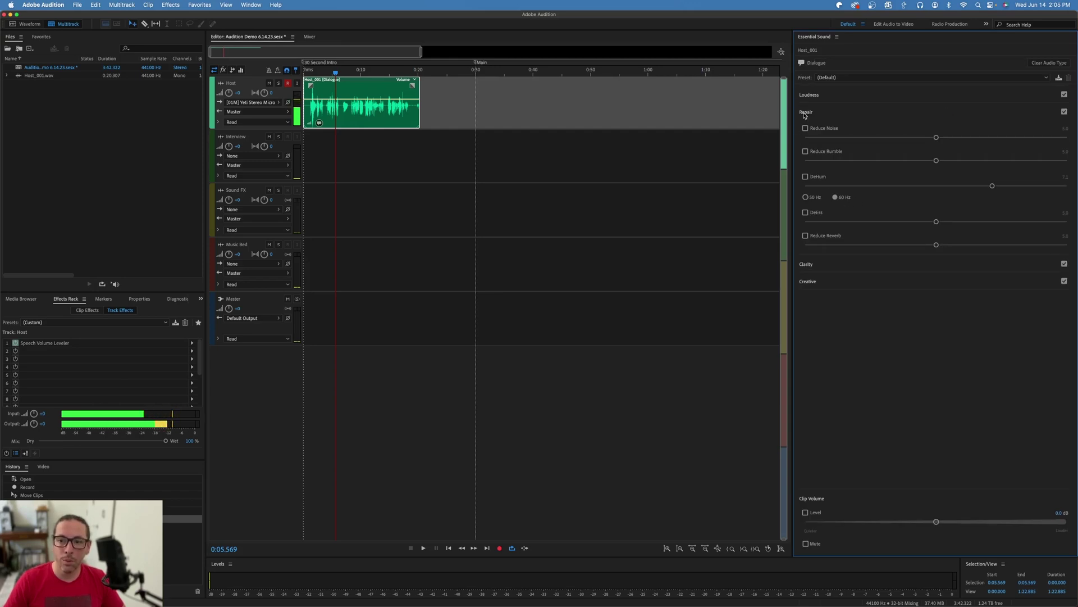
{"action": "left_click", "coordinate": [808, 264]}
{"action": "left_click", "coordinate": [824, 317]}
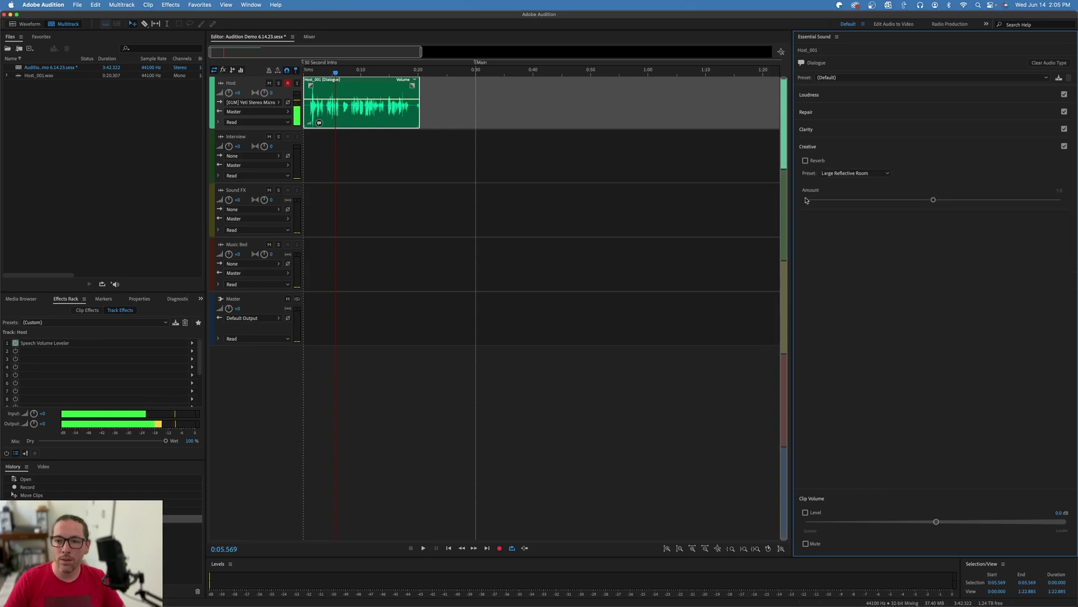
{"action": "left_click", "coordinate": [809, 96]}
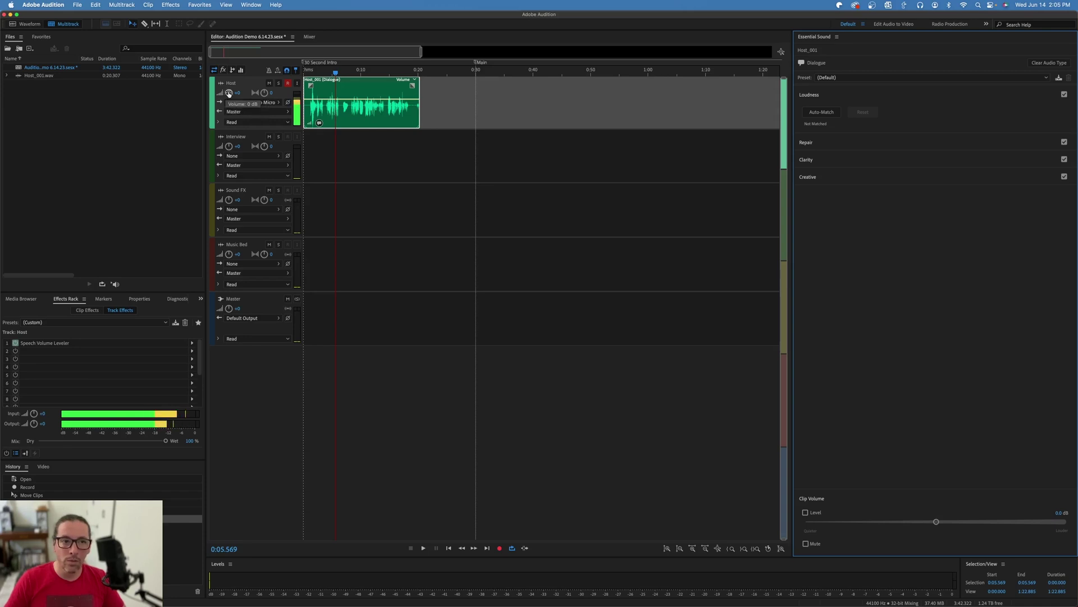
Add a volume keyframe to the Host clip's envelope at about 0:09.
{"action": "left_click", "coordinate": [350, 94]}
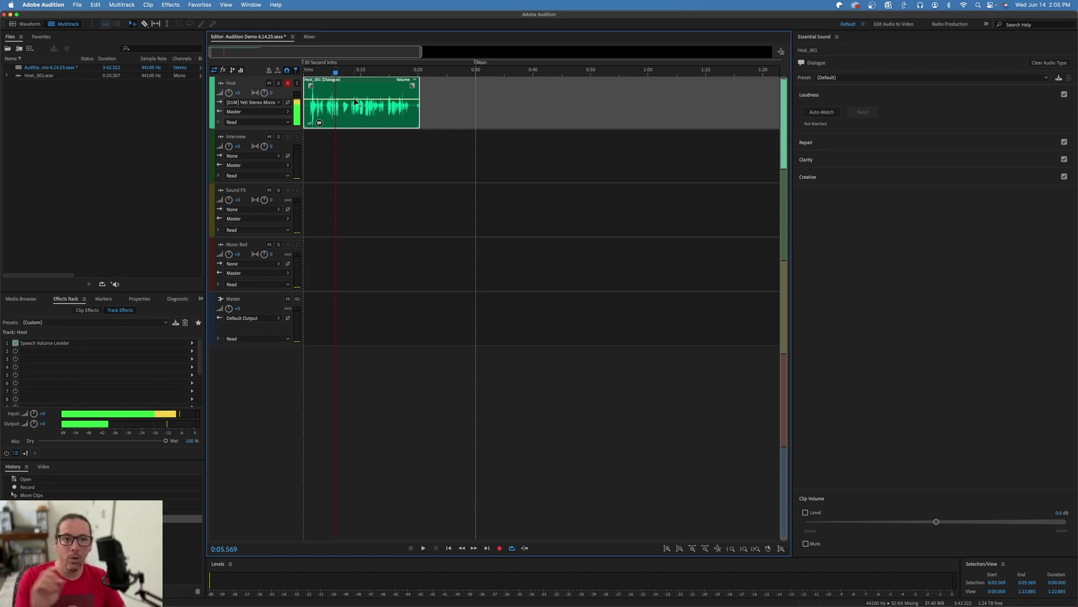
{"action": "left_click", "coordinate": [348, 115]}
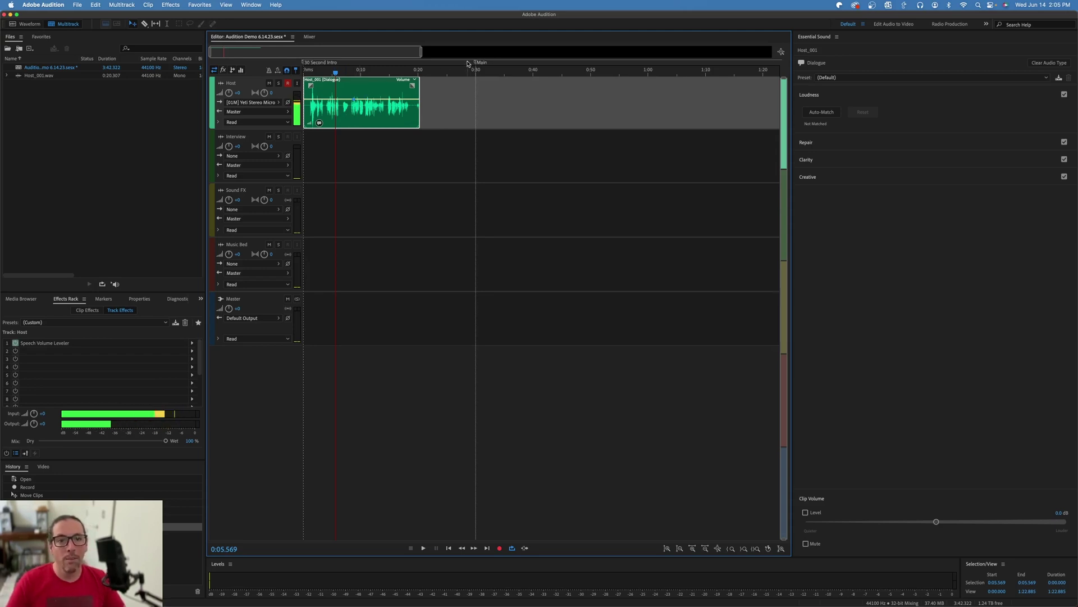
Play the Host clip from the start while reviewing its dialogue Repair options, and stop at about 0:06.8.
{"action": "key", "text": "Home"}
{"action": "key", "text": "space"}
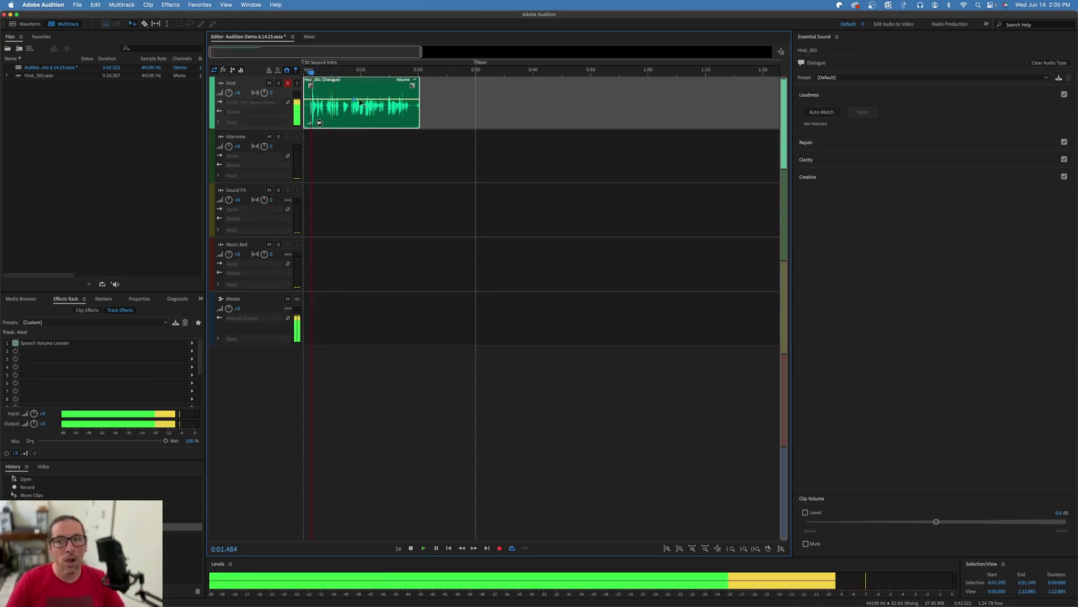
{"action": "left_click", "coordinate": [809, 143]}
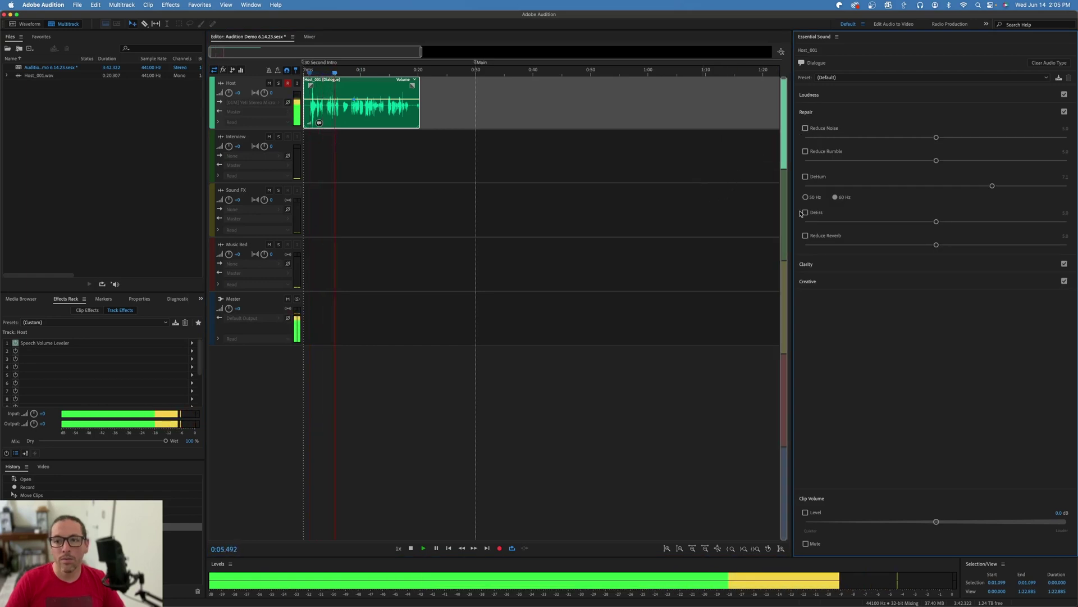
{"action": "key", "text": "space"}
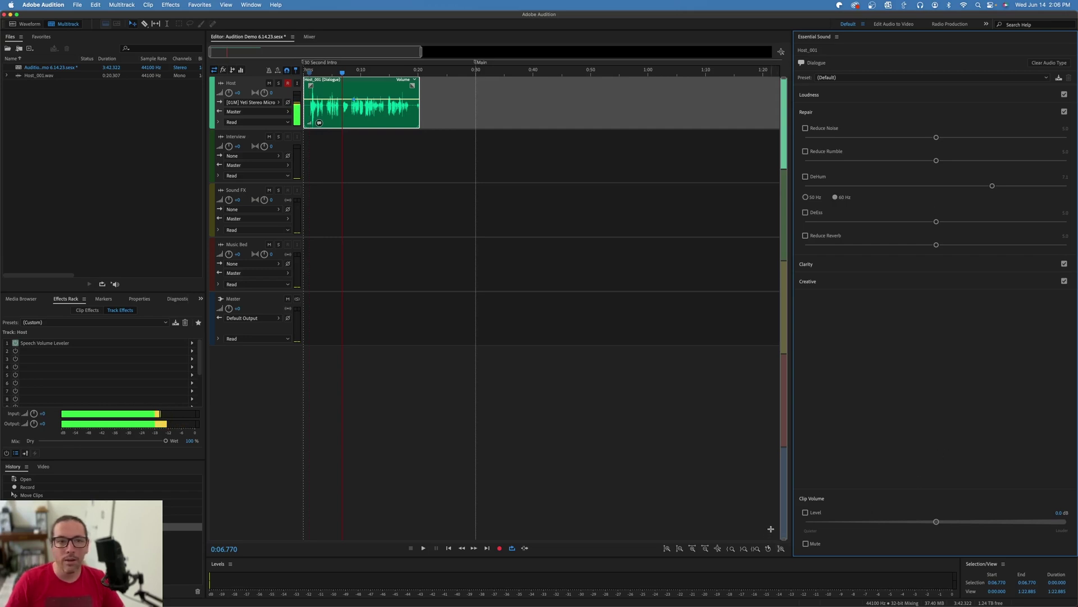
Delete the recorded voice clip from the Host track.
{"action": "left_click", "coordinate": [346, 116]}
{"action": "key", "text": "Delete"}
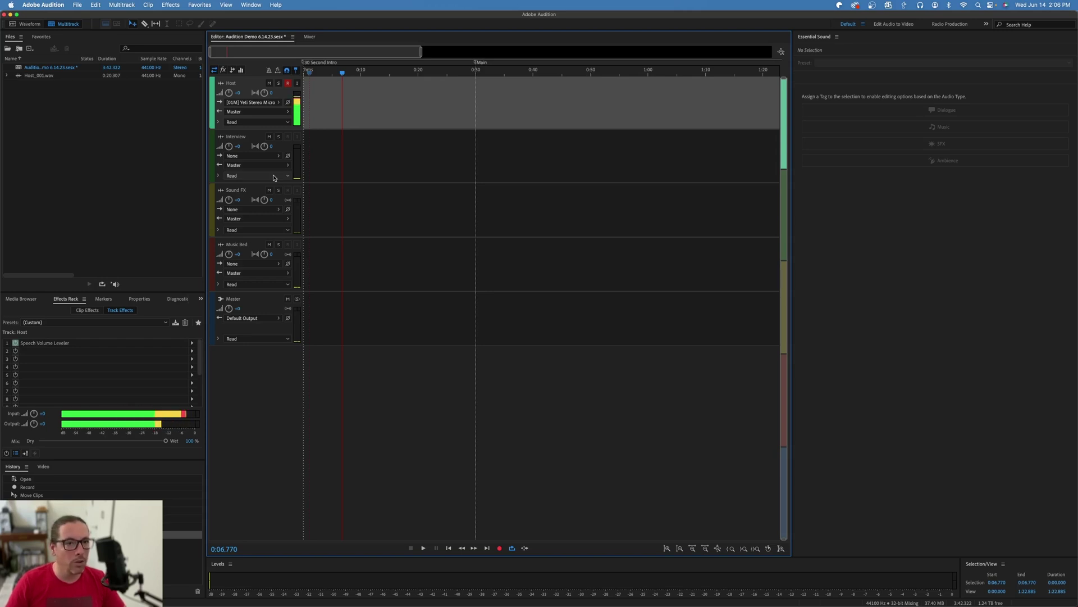
Switch to Finder, preview computer_mic_AC.mp3 from the Voice folder, and place it at the very start of the Host track.
{"action": "mouse_move", "coordinate": [539, 604]}
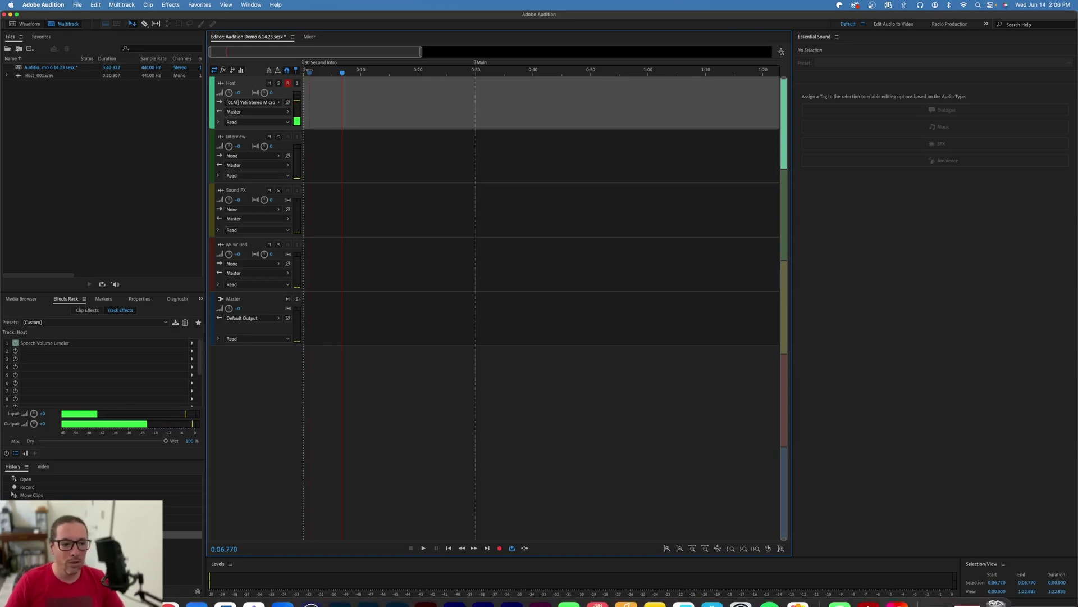
{"action": "left_click", "coordinate": [139, 587]}
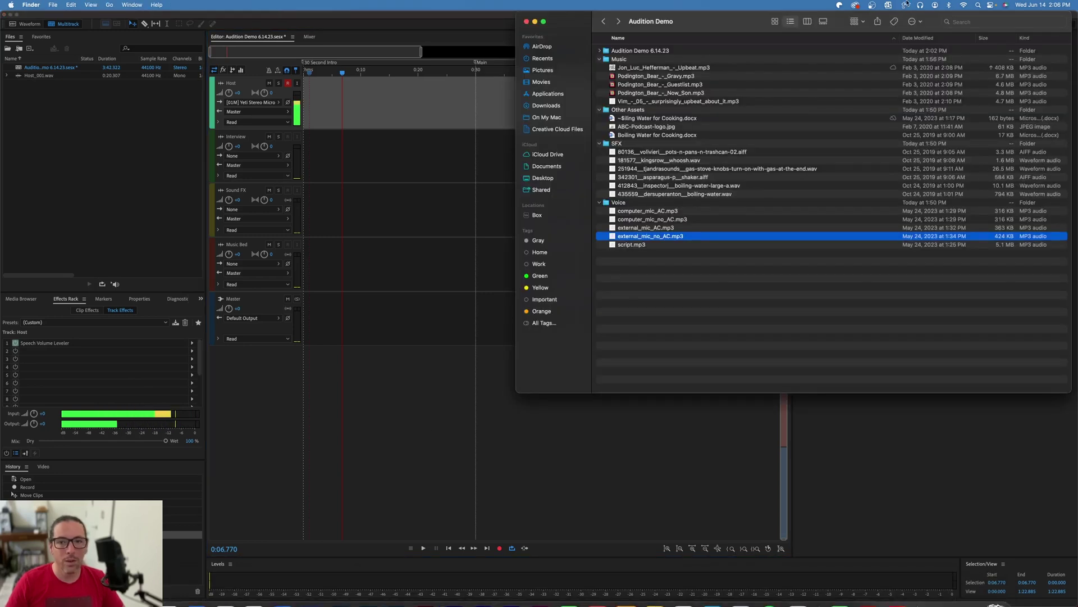
{"action": "left_click", "coordinate": [644, 212]}
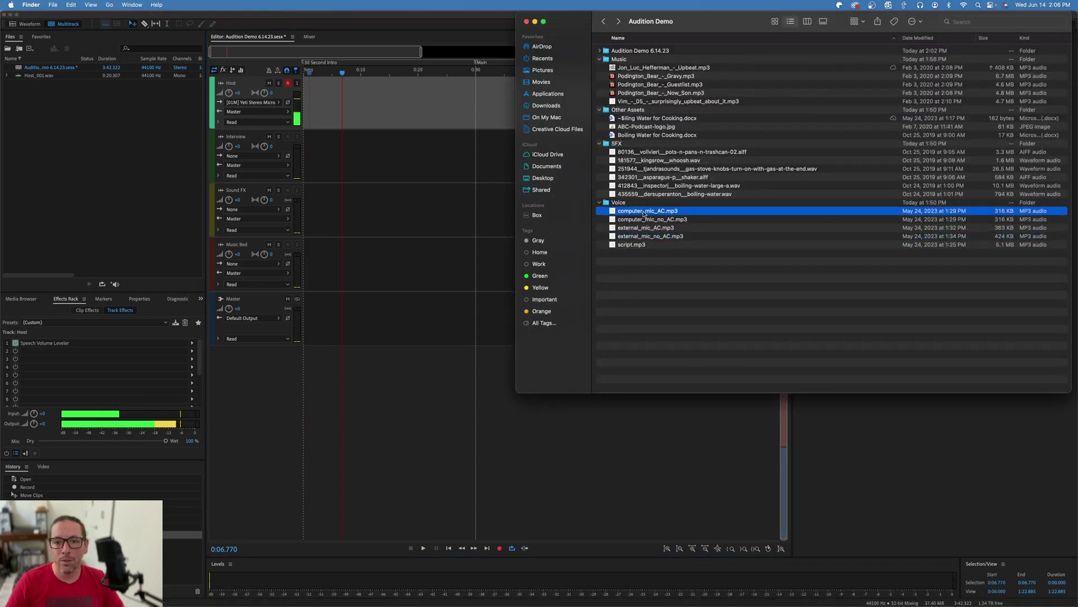
{"action": "key", "text": "space"}
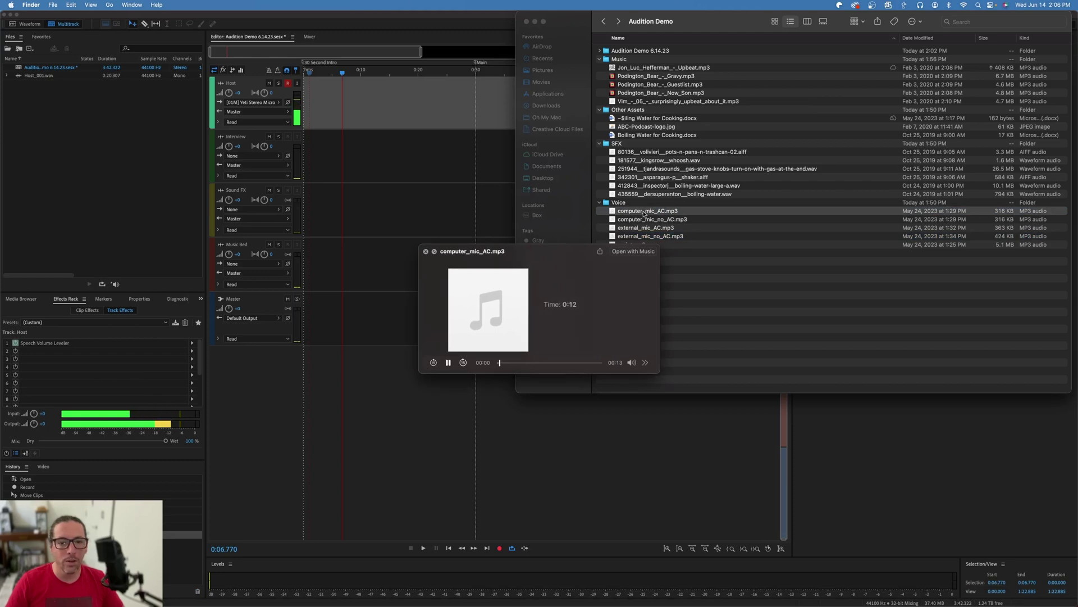
{"action": "key", "text": "space"}
{"action": "left_click_drag", "start_coordinate": [644, 212], "coordinate": [308, 114]}
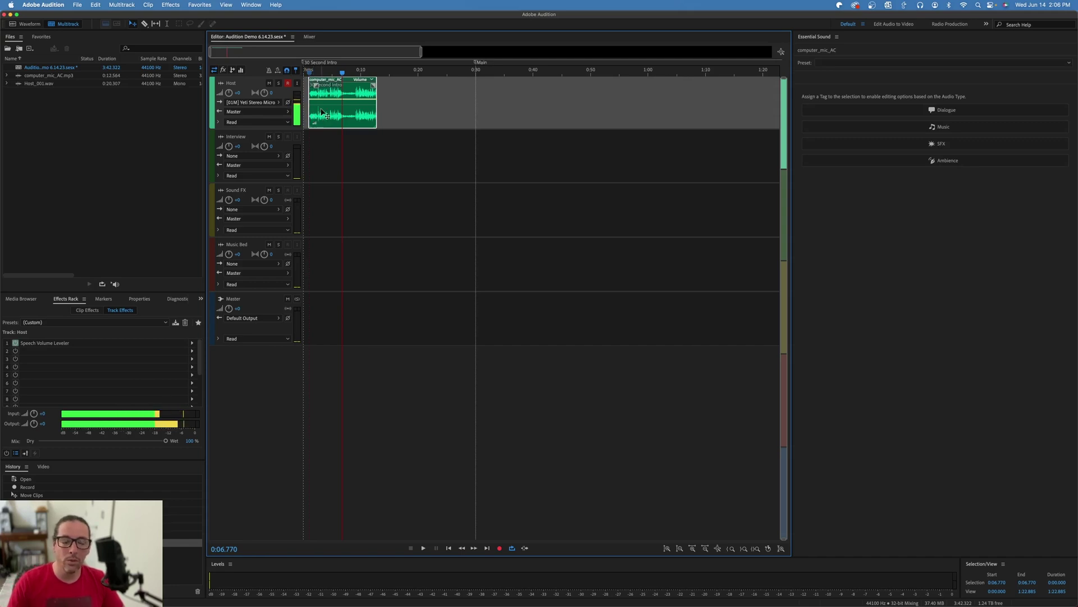
{"action": "left_click_drag", "start_coordinate": [326, 110], "coordinate": [320, 109]}
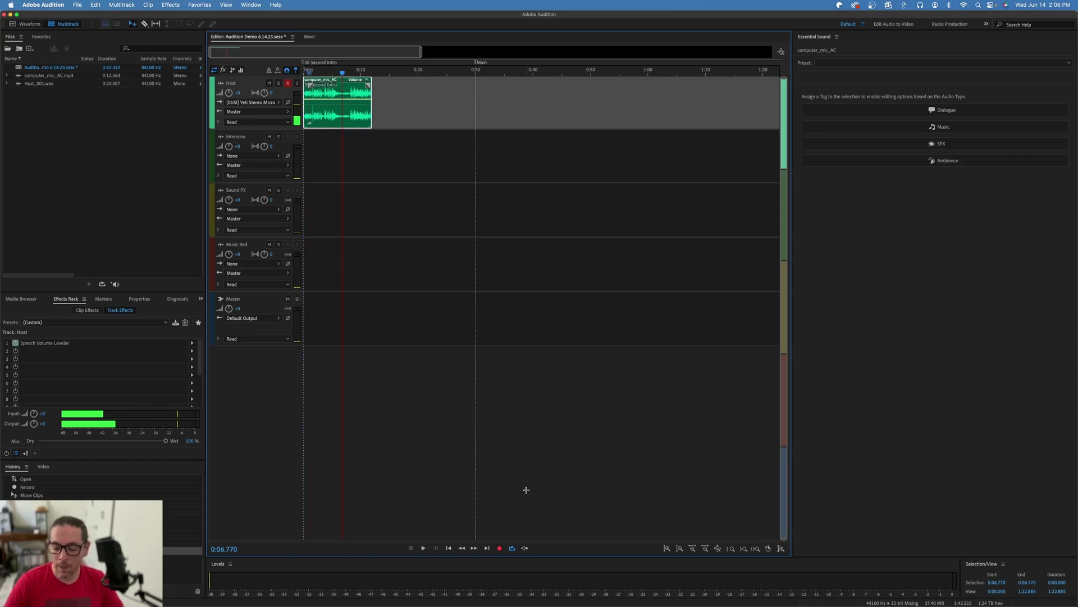
Play the computer_mic_AC clip from the start and stop at about 0:03.5.
{"action": "key", "text": "equal"}
{"action": "key", "text": "equal"}
{"action": "key", "text": "equal"}
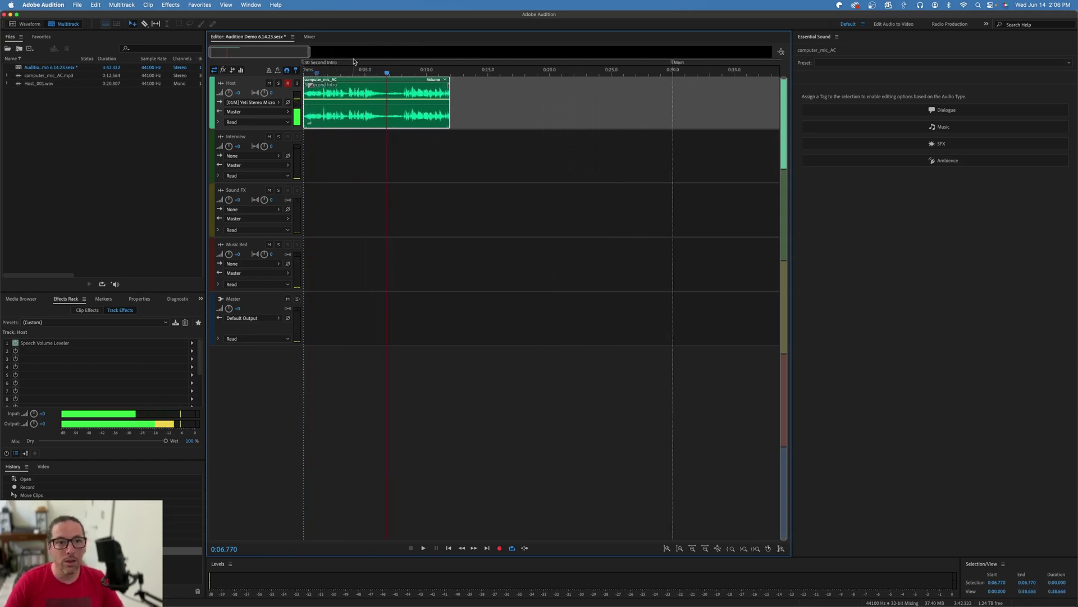
{"action": "key", "text": "Home"}
{"action": "key", "text": "space"}
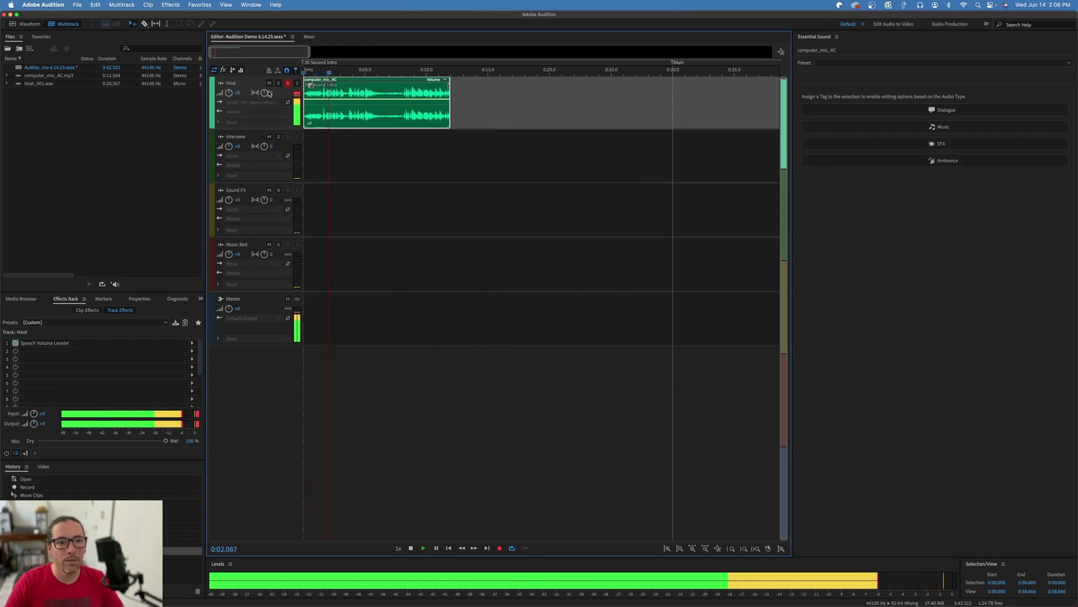
{"action": "key", "text": "space"}
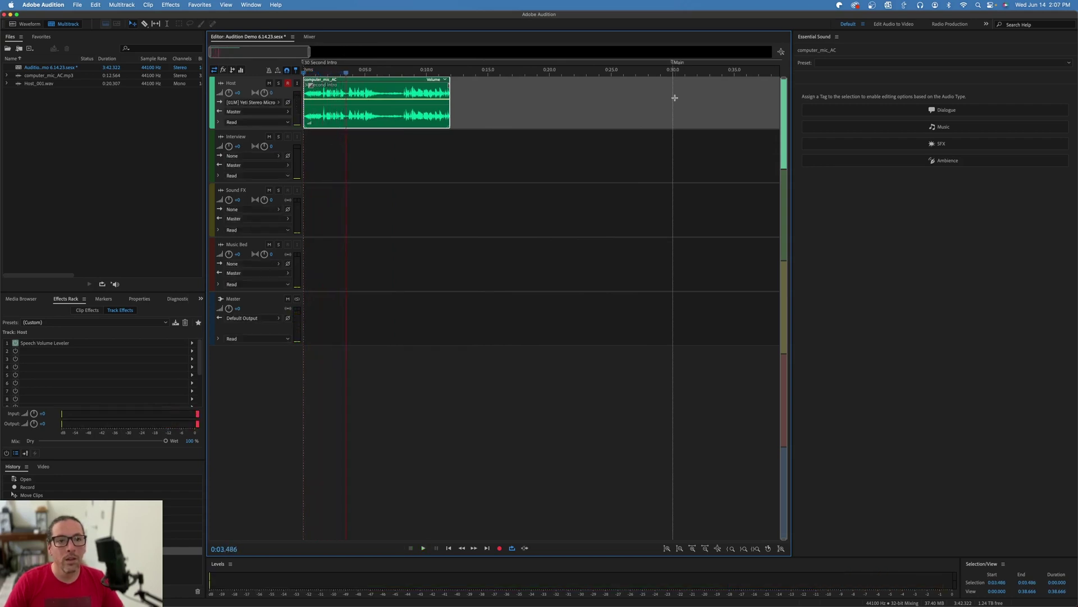
Tag the computer_mic_AC clip as Dialogue and enable Reduce Noise with an amount of 2.0.
{"action": "left_click", "coordinate": [881, 112]}
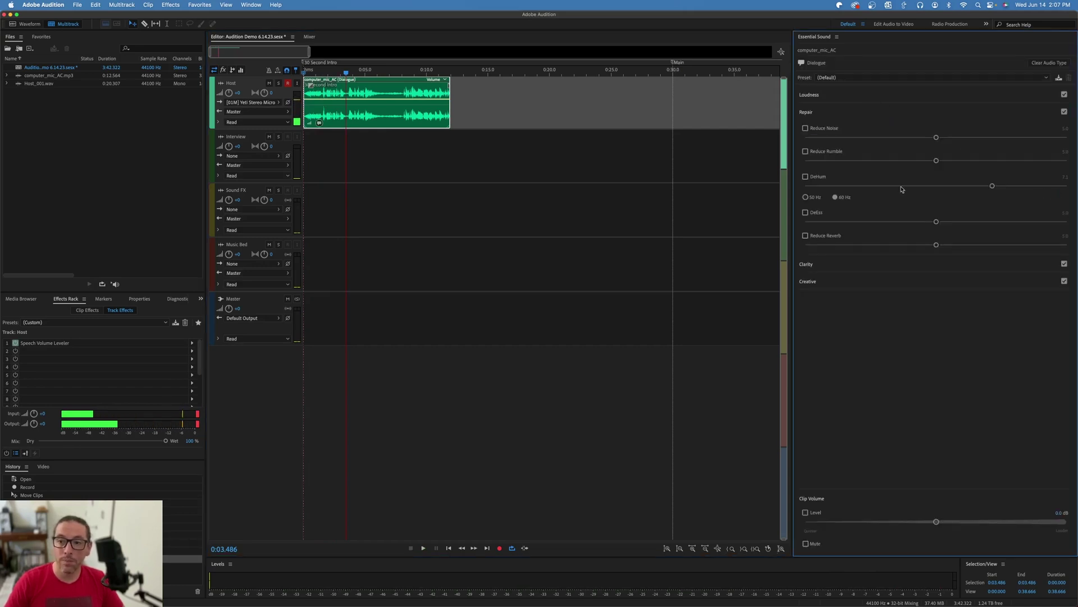
{"action": "left_click", "coordinate": [807, 128]}
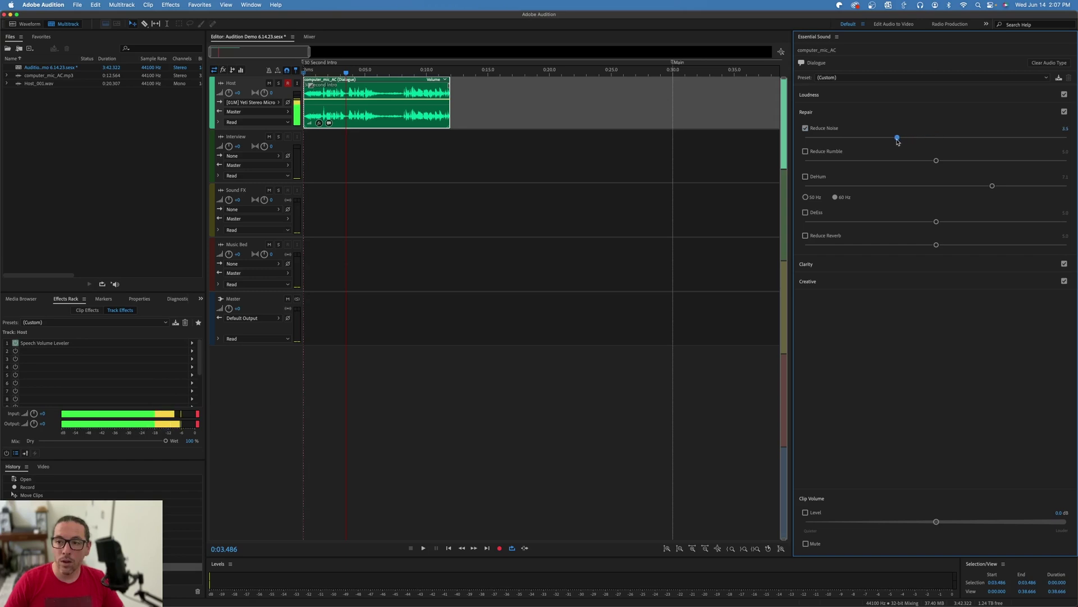
{"action": "left_click_drag", "start_coordinate": [875, 142], "coordinate": [858, 141]}
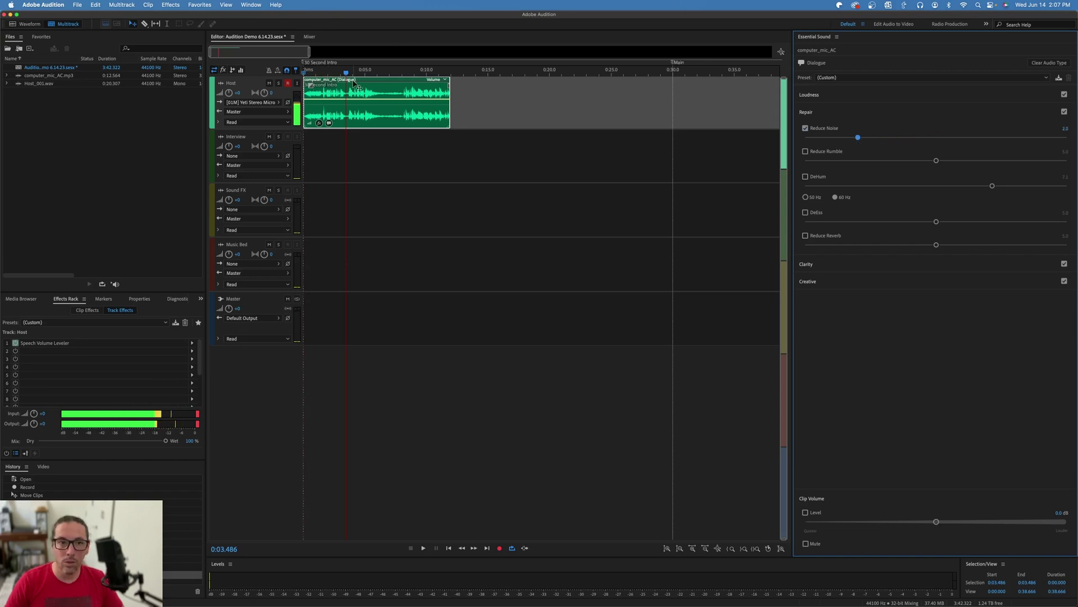
Play the computer_mic_AC clip from the start and raise its Reduce Noise amount to 3.5 during playback.
{"action": "key", "text": "Home"}
{"action": "key", "text": "space"}
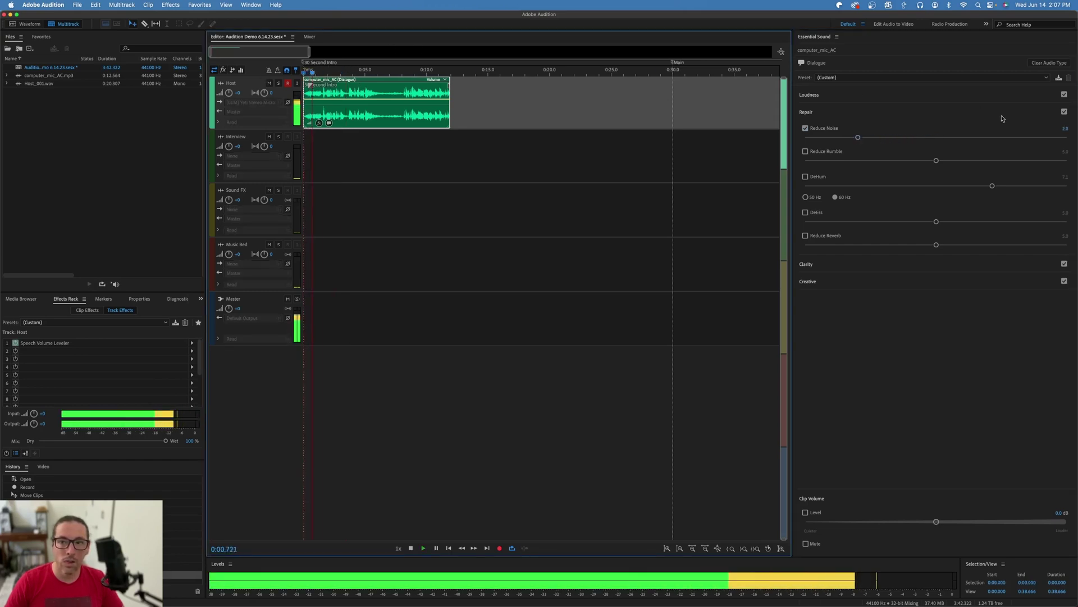
{"action": "left_click_drag", "start_coordinate": [866, 142], "coordinate": [899, 140]}
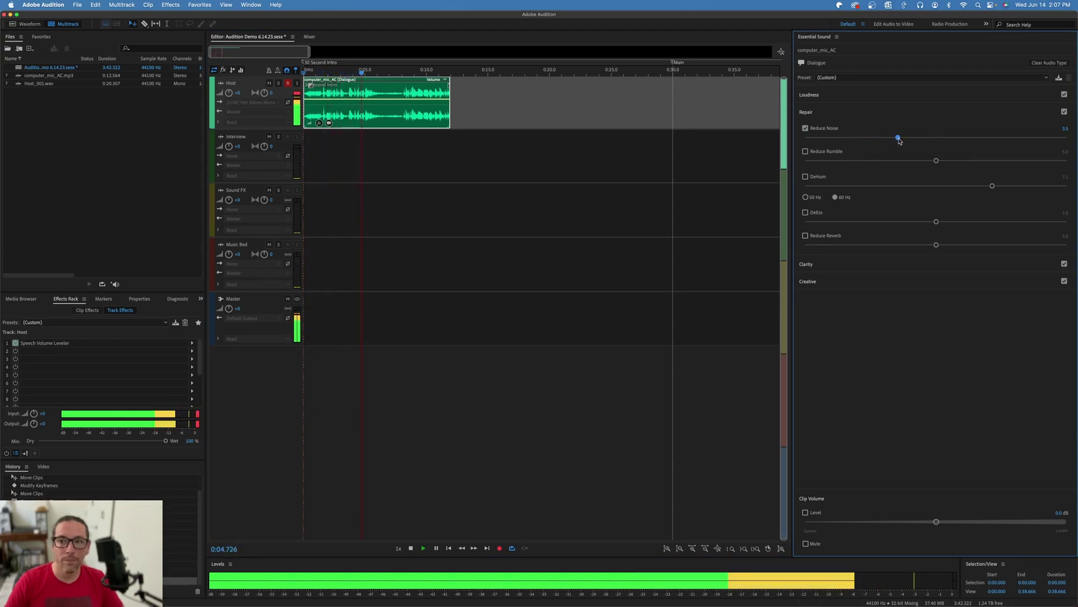
During playback, enable Reduce Rumble at 4.3 and DeHum at 6.2 on the computer_mic_AC clip, and stop playback.
{"action": "left_click", "coordinate": [821, 151]}
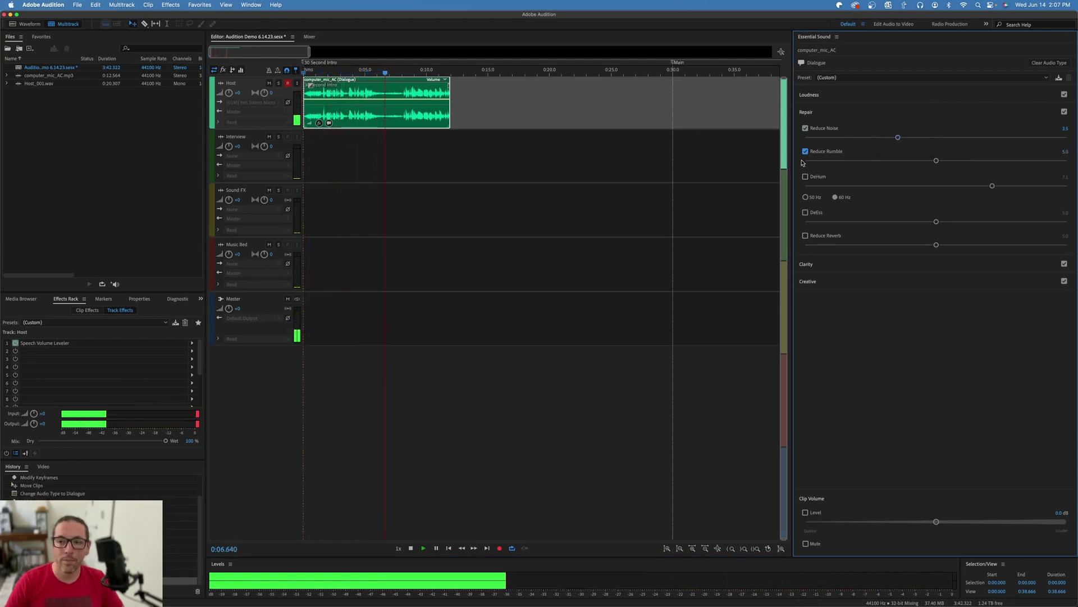
{"action": "left_click", "coordinate": [919, 161]}
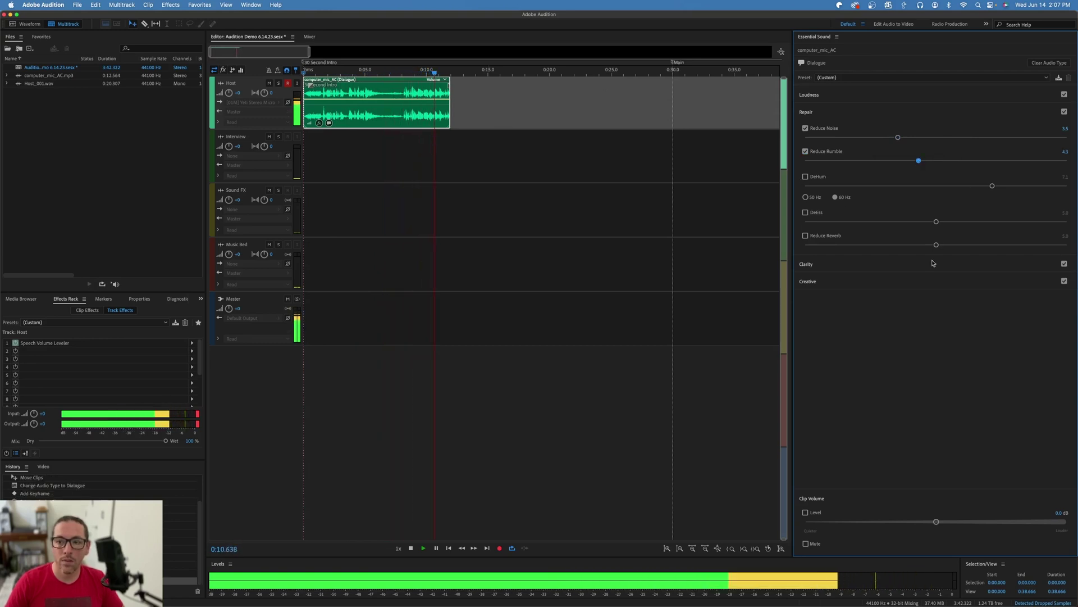
{"action": "left_click", "coordinate": [814, 177]}
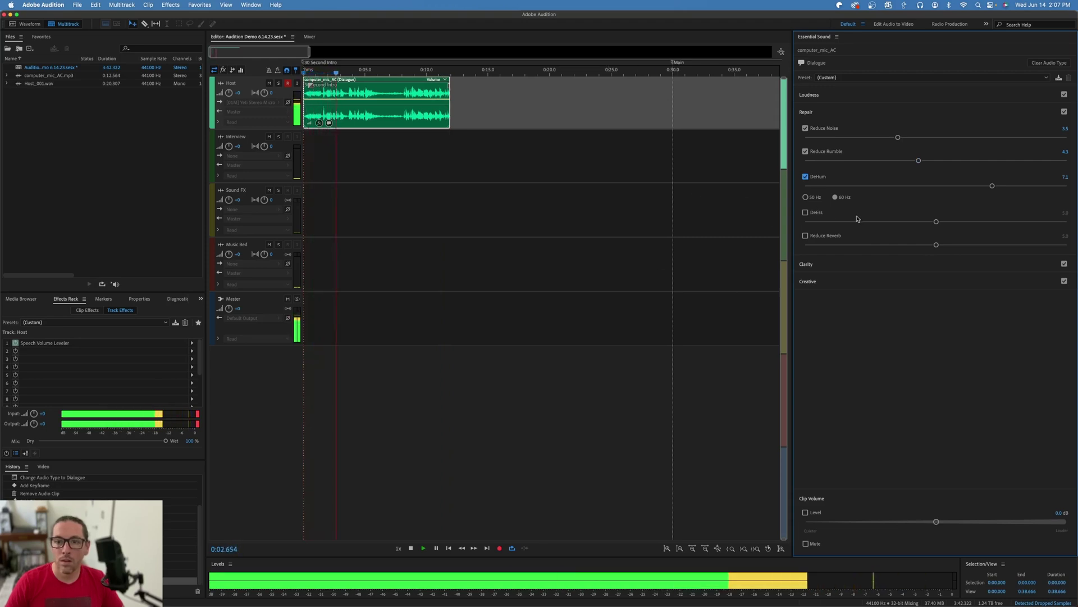
{"action": "left_click_drag", "start_coordinate": [976, 186], "coordinate": [968, 188]}
{"action": "key", "text": "space"}
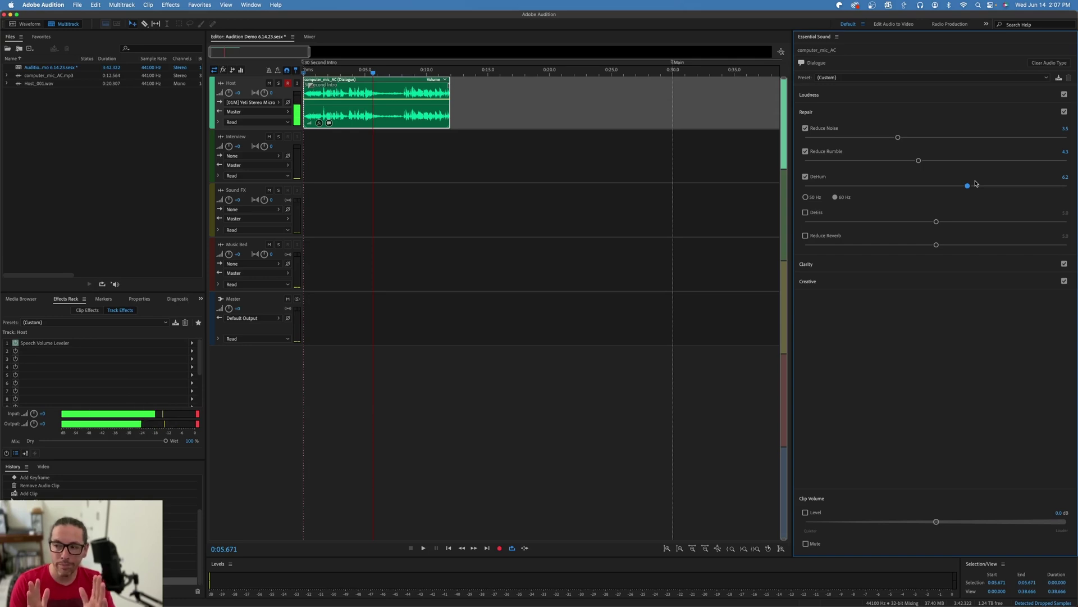
Enable the Clarity EQ with the Background Voice preset on the computer_mic_AC clip and resume playback.
{"action": "left_click", "coordinate": [846, 266]}
{"action": "left_click", "coordinate": [805, 194]}
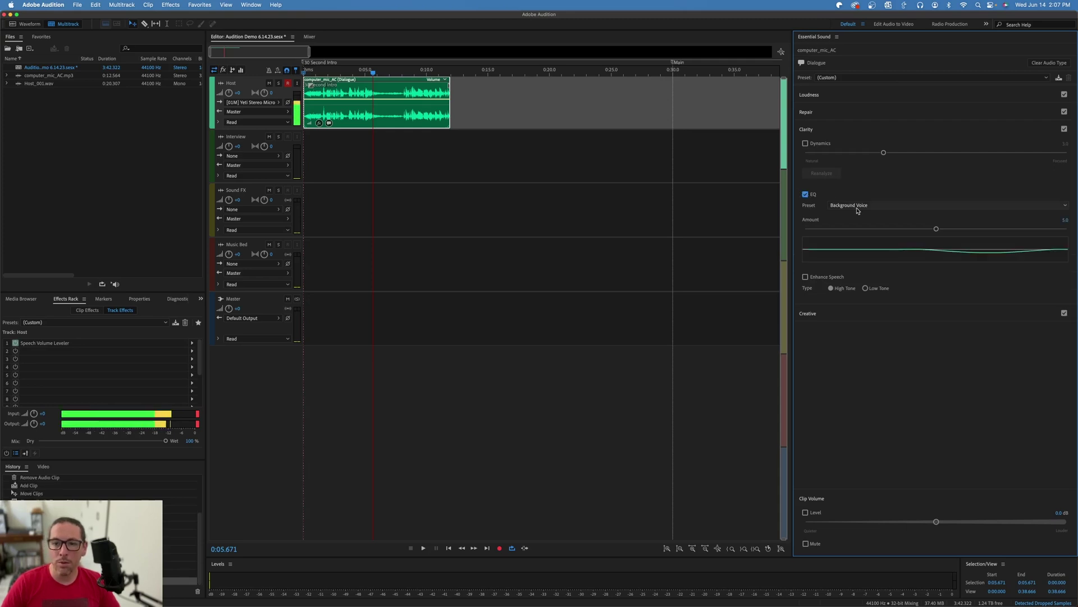
{"action": "key", "text": "space"}
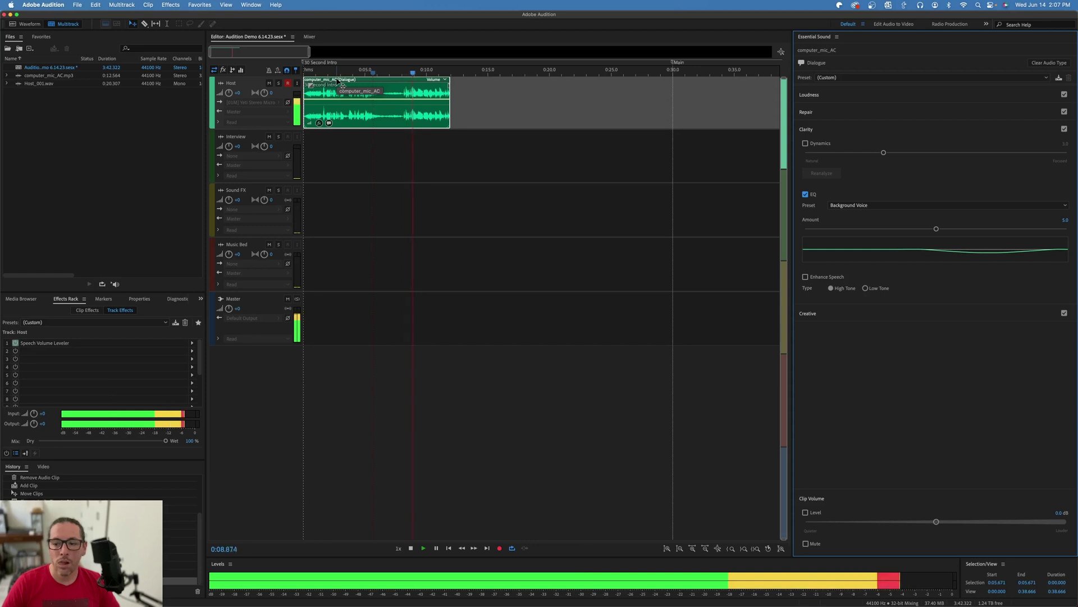
Audition the Podcast Voice EQ preset, switch it to Subtle Boost (Male), and stop playback.
{"action": "left_click", "coordinate": [898, 205]}
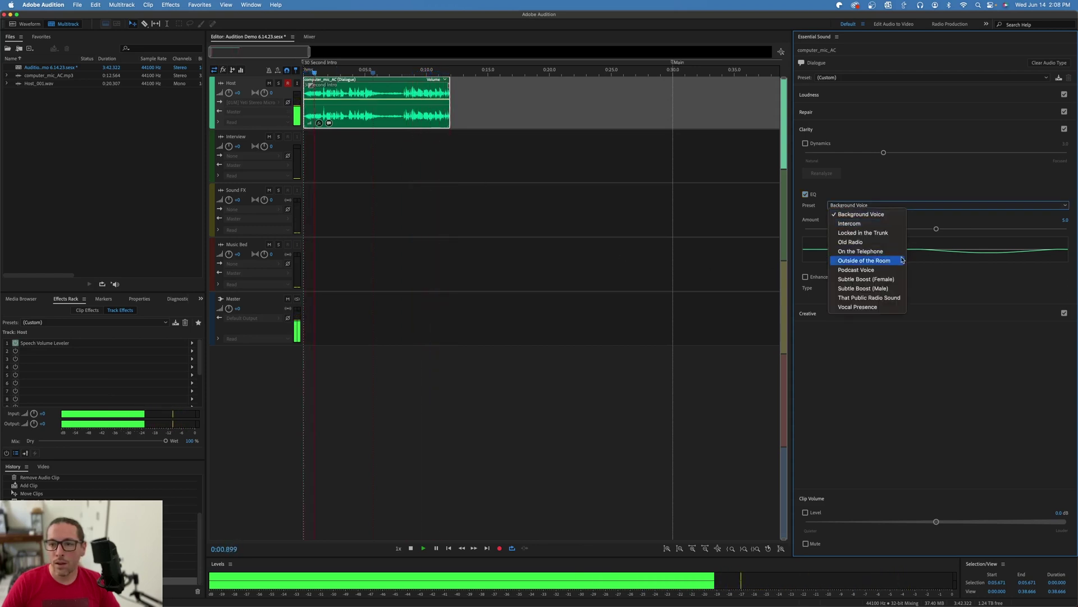
{"action": "left_click", "coordinate": [883, 271]}
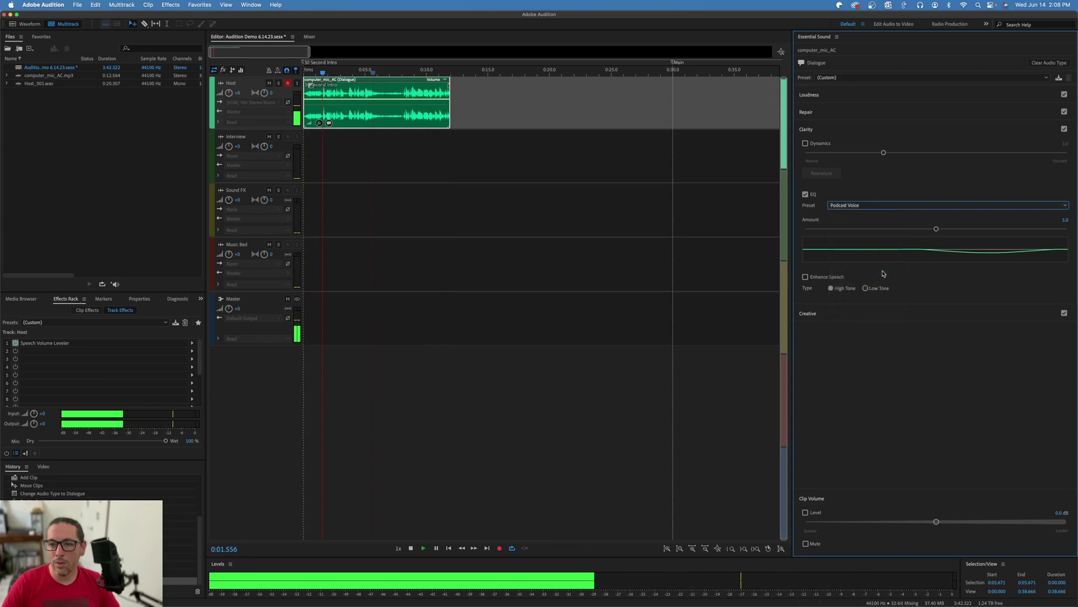
{"action": "left_click", "coordinate": [861, 206]}
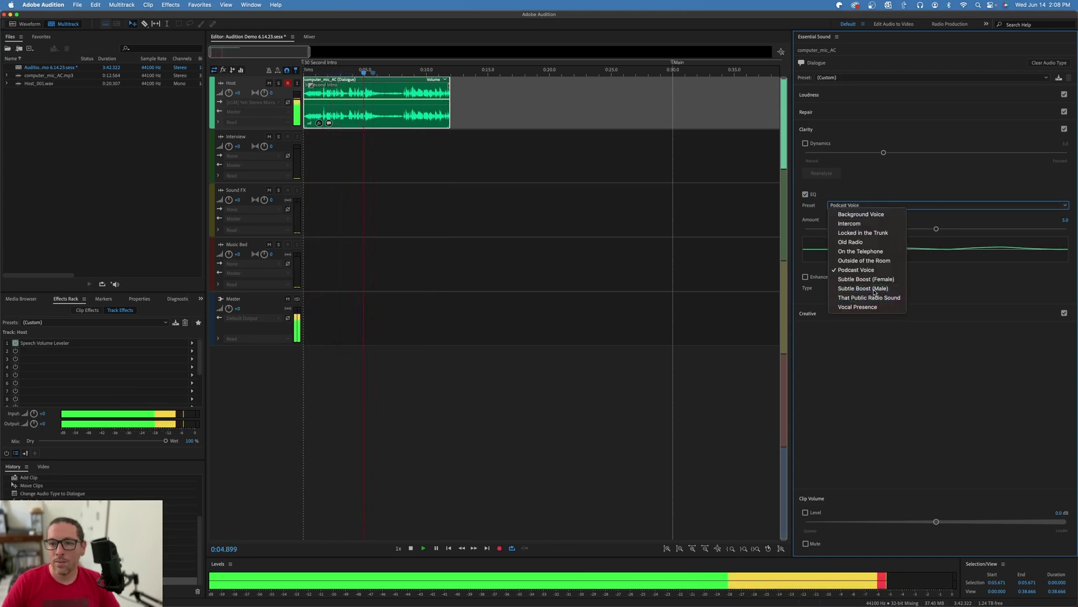
{"action": "left_click", "coordinate": [874, 290]}
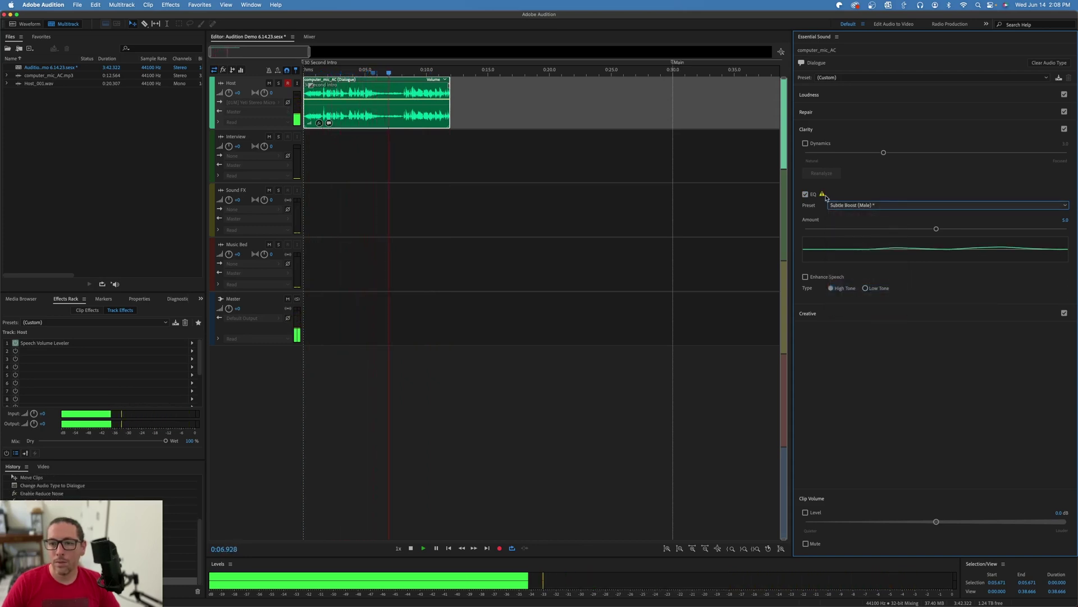
{"action": "mouse_move", "coordinate": [822, 196]}
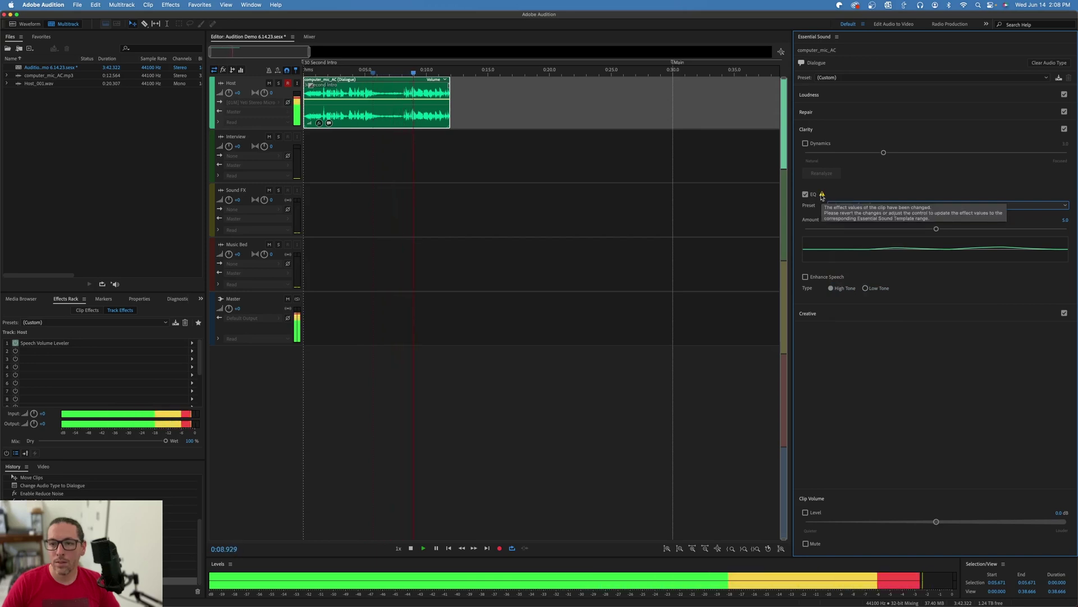
{"action": "key", "text": "space"}
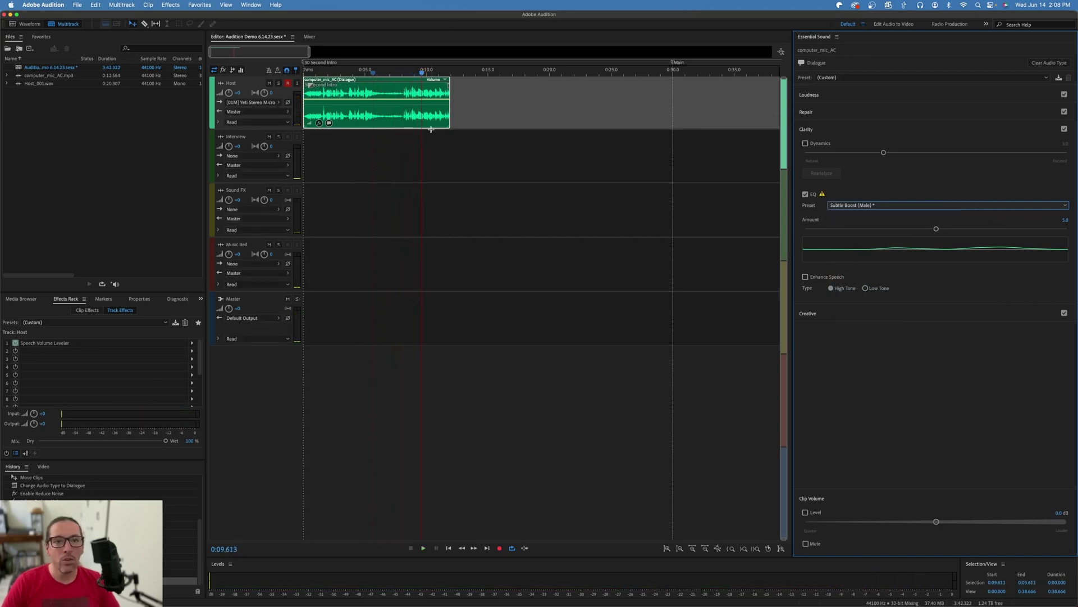
{"action": "key", "text": "space"}
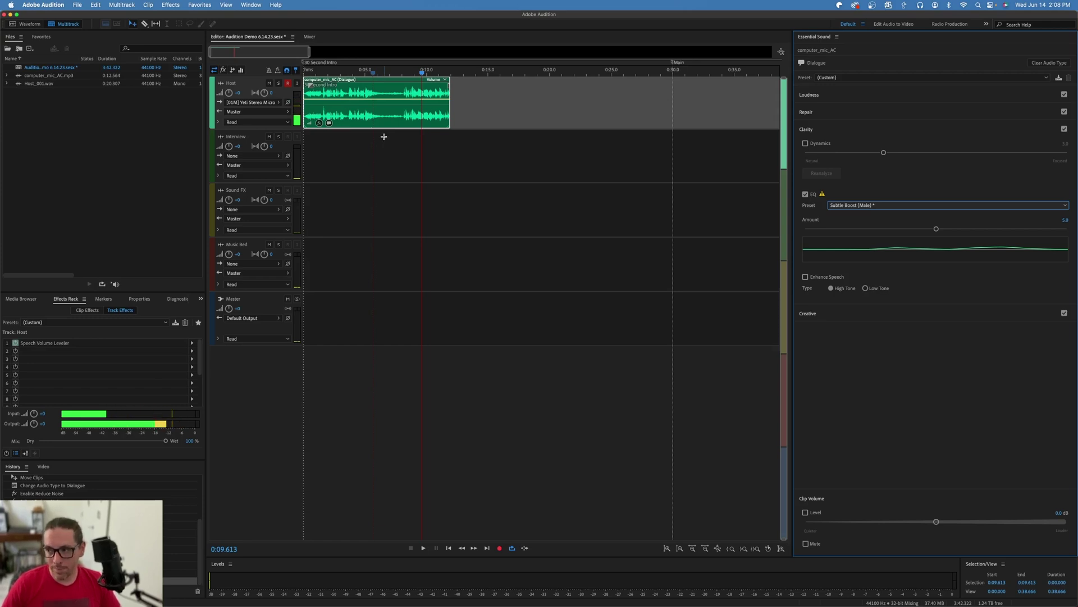
Delete the computer_mic_AC clip and place computer_mic_no_AC.mp3 from Finder's Voice folder at the start of the Host track.
{"action": "left_click", "coordinate": [355, 106]}
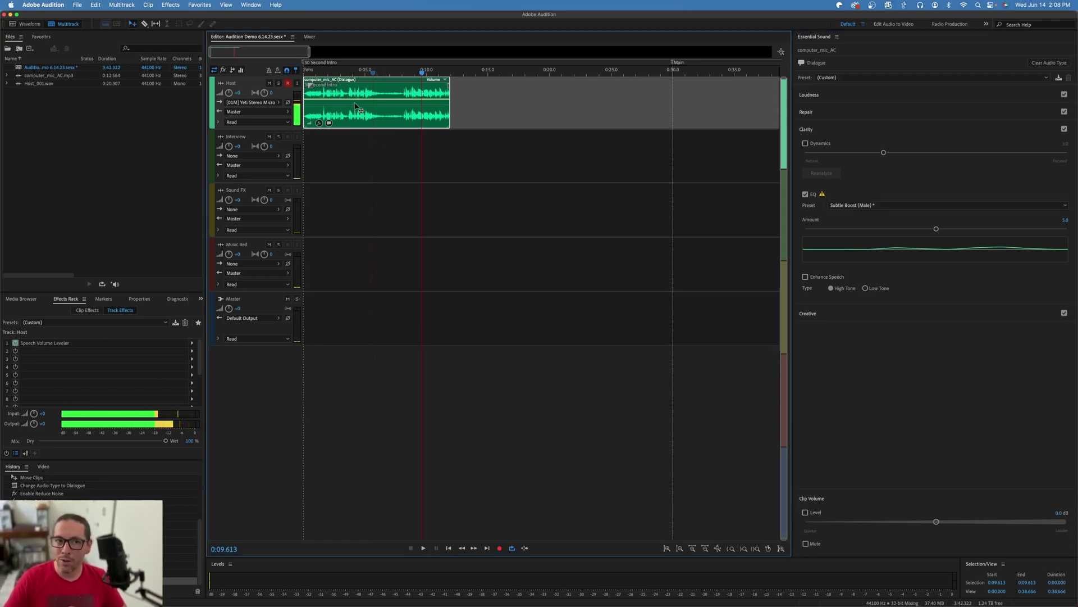
{"action": "key", "text": "Delete"}
{"action": "key", "text": "super+Tab"}
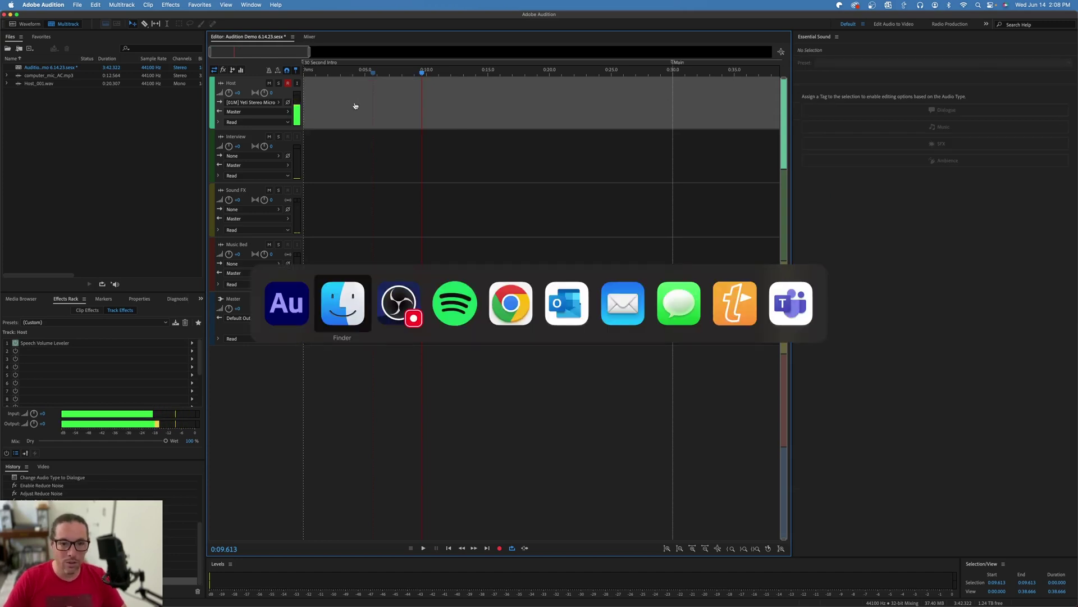
{"action": "left_click", "coordinate": [644, 219]}
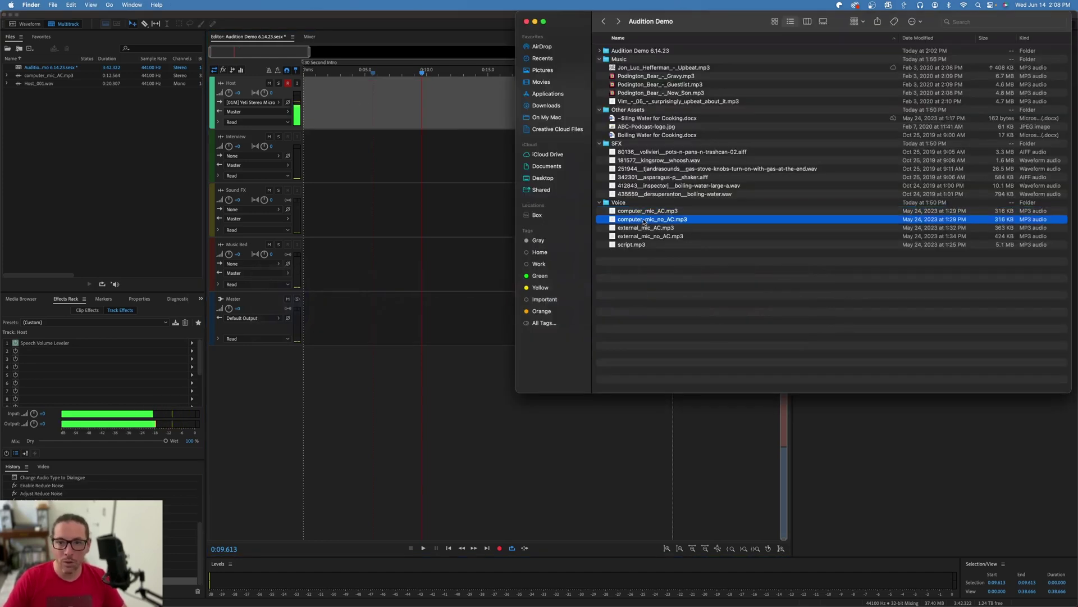
{"action": "left_click_drag", "start_coordinate": [642, 221], "coordinate": [345, 113]}
{"action": "left_click", "coordinate": [380, 104]}
Play the computer_mic_no_AC clip from the start and stop at about 0:04.7.
{"action": "key", "text": "Home"}
{"action": "key", "text": "space"}
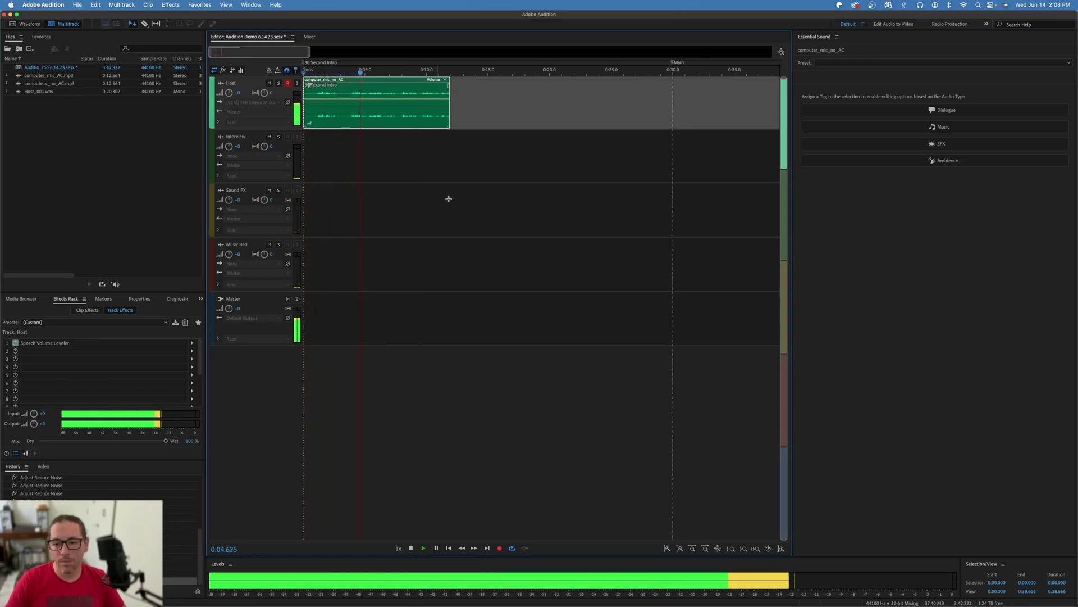
{"action": "key", "text": "space"}
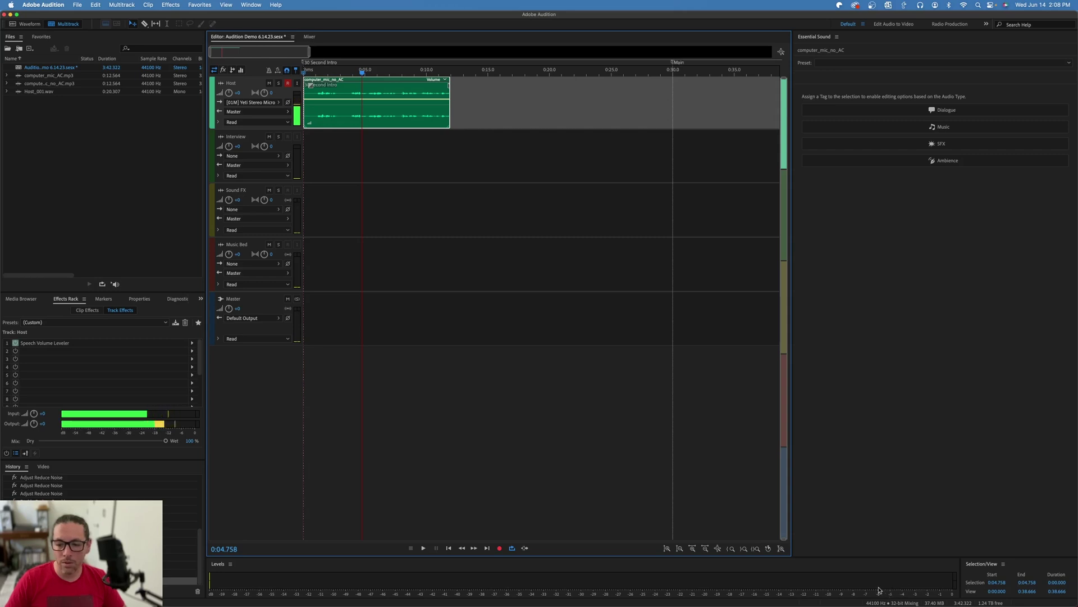
Tag the computer_mic_no_AC clip as Dialogue and raise the Host track volume to about +6.3 during playback.
{"action": "left_click", "coordinate": [880, 112]}
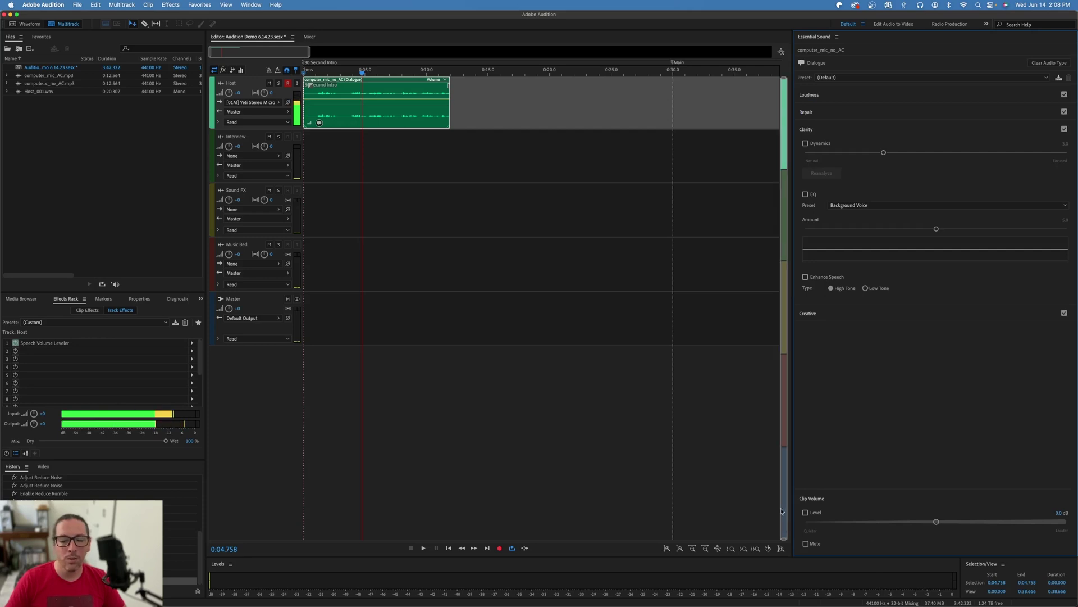
{"action": "key", "text": "space"}
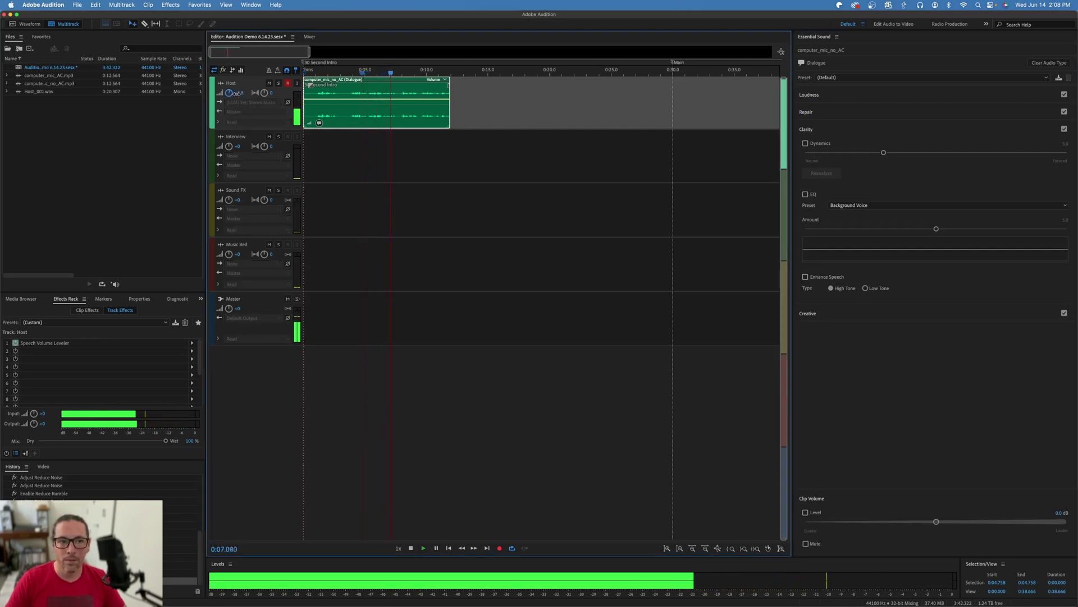
{"action": "left_click_drag", "start_coordinate": [230, 93], "coordinate": [251, 94]}
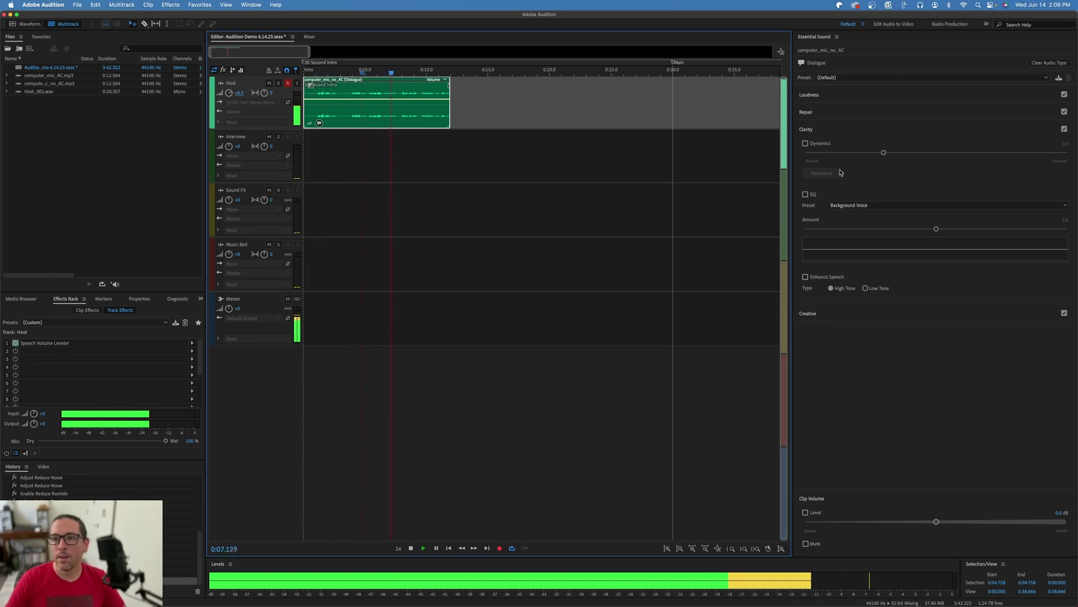
Enable Reduce Noise on the computer_mic_no_AC clip with an amount of 4.5 while it plays.
{"action": "left_click", "coordinate": [807, 112]}
{"action": "left_click", "coordinate": [805, 128]}
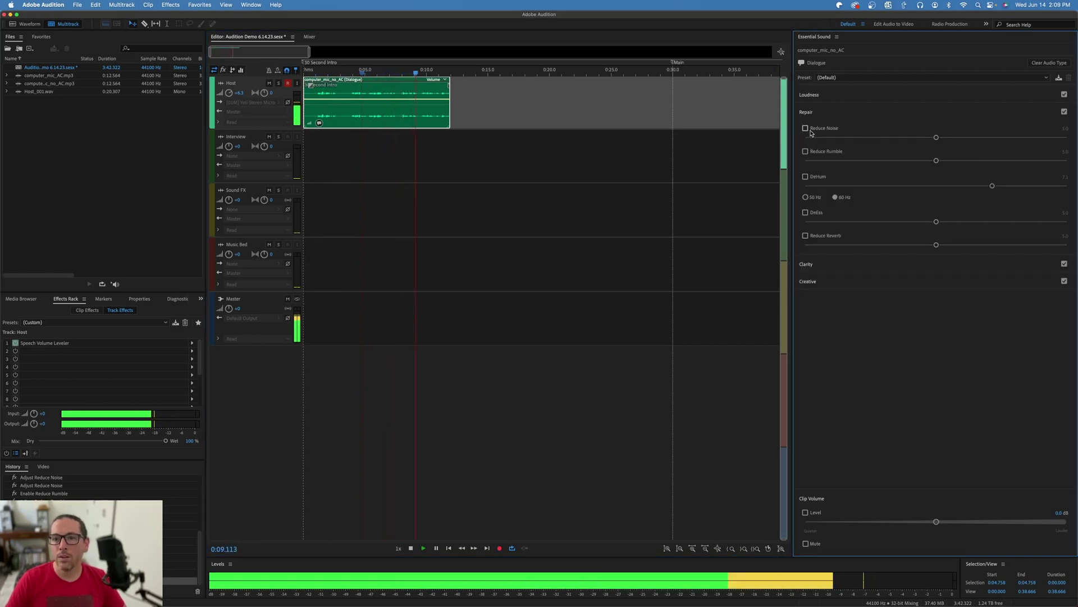
{"action": "left_click_drag", "start_coordinate": [936, 137], "coordinate": [923, 137]}
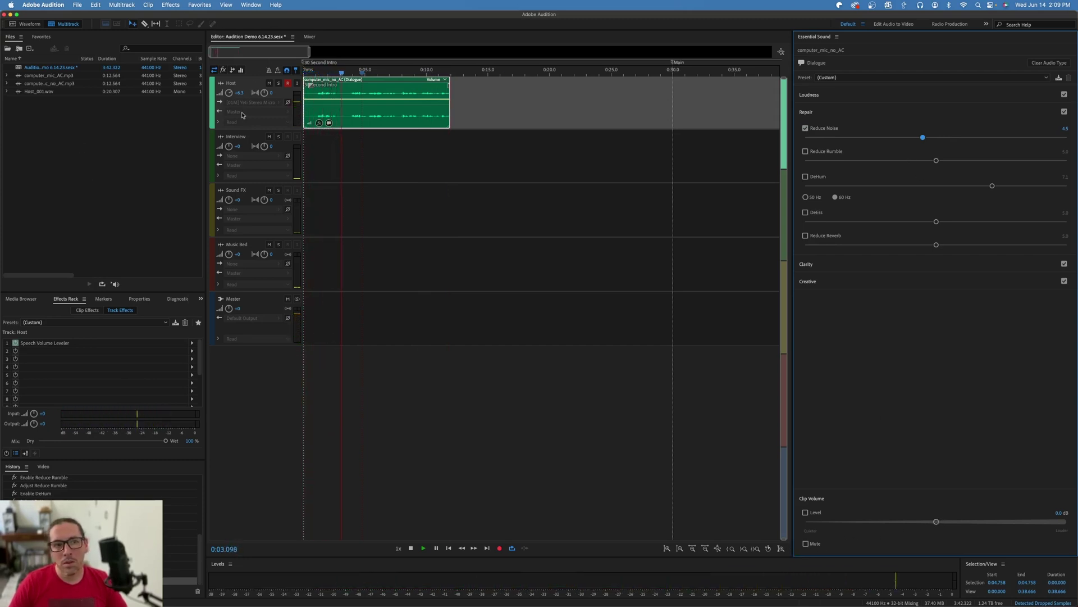
{"action": "left_click", "coordinate": [825, 169]}
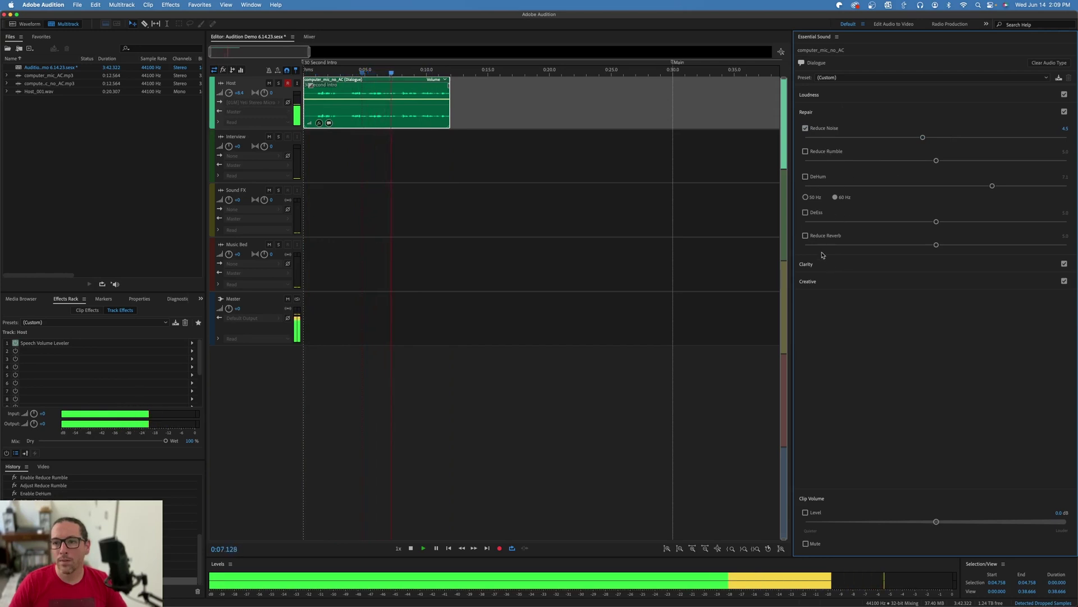
Enable Enhance Speech with the Low Tone type on the clip, and stop playback to review its Repair and Clarity settings.
{"action": "left_click", "coordinate": [806, 264]}
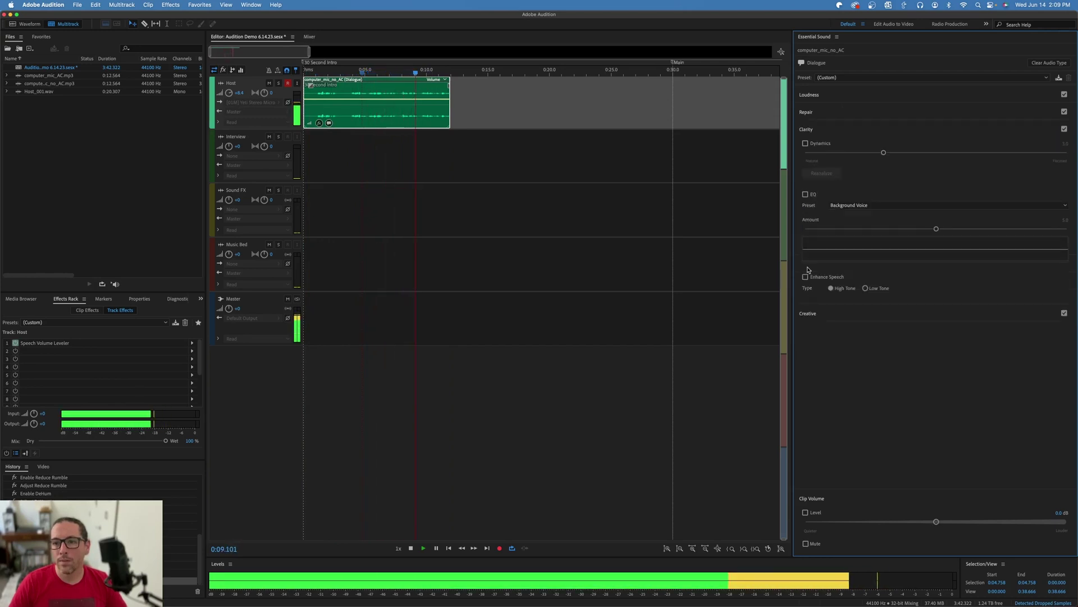
{"action": "left_click", "coordinate": [806, 277]}
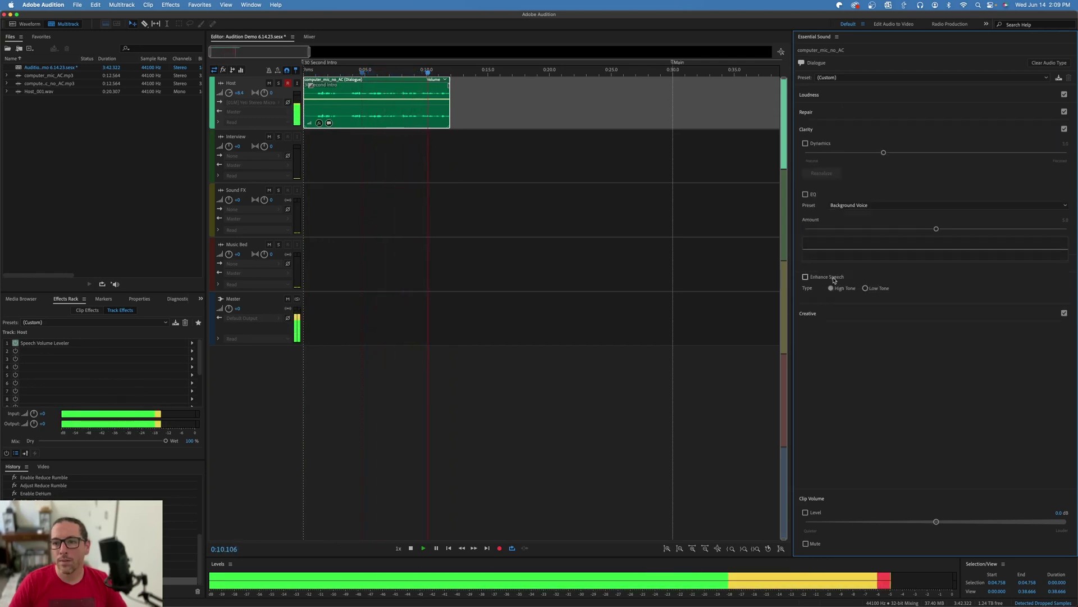
{"action": "left_click", "coordinate": [866, 288]}
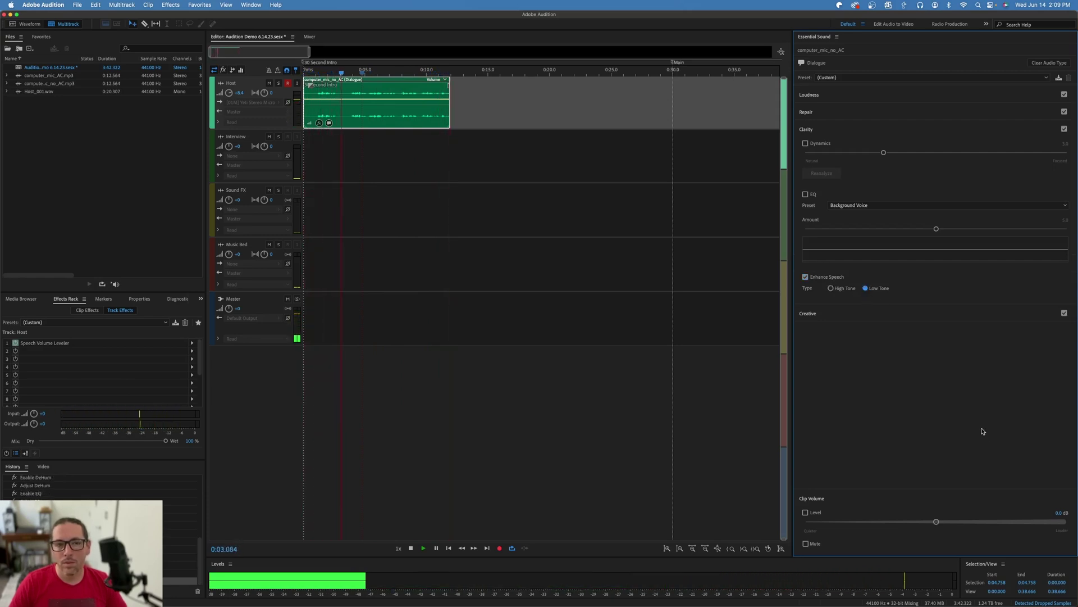
{"action": "key", "text": "space"}
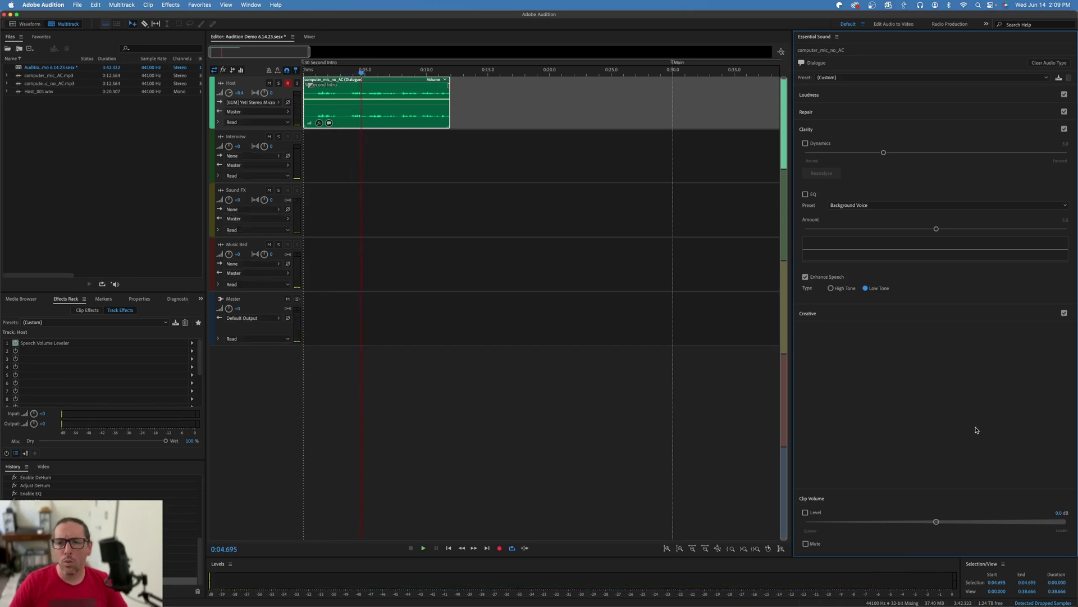
{"action": "left_click", "coordinate": [844, 114]}
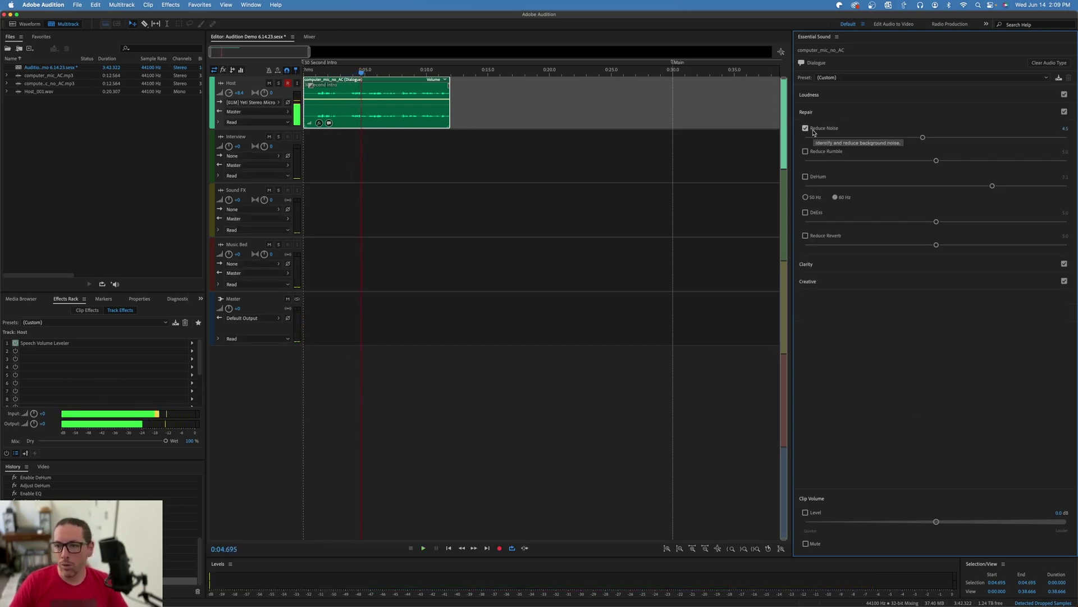
{"action": "left_click", "coordinate": [807, 265]}
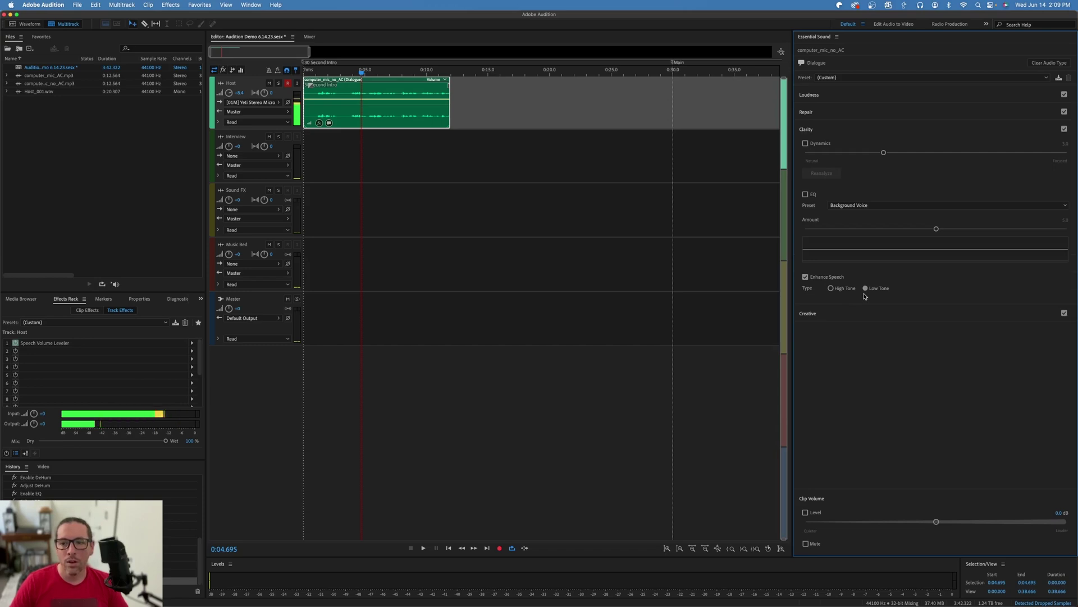
Delete the computer_mic_no_AC clip and place external_mic_no_AC.mp3 from Finder's Voice folder at the start of the Host track.
{"action": "left_click", "coordinate": [414, 121]}
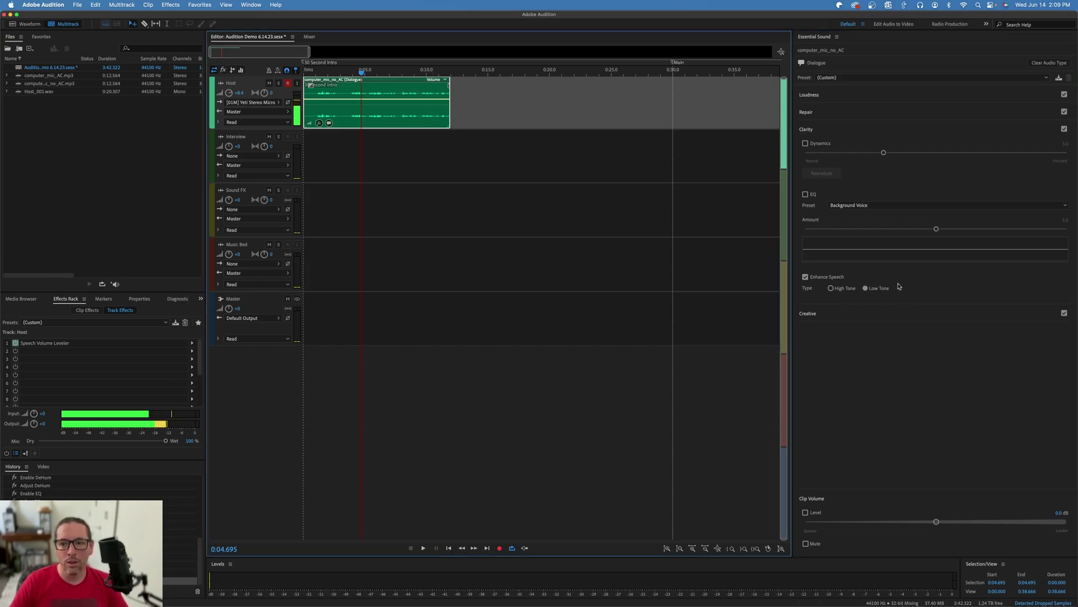
{"action": "left_click", "coordinate": [387, 99]}
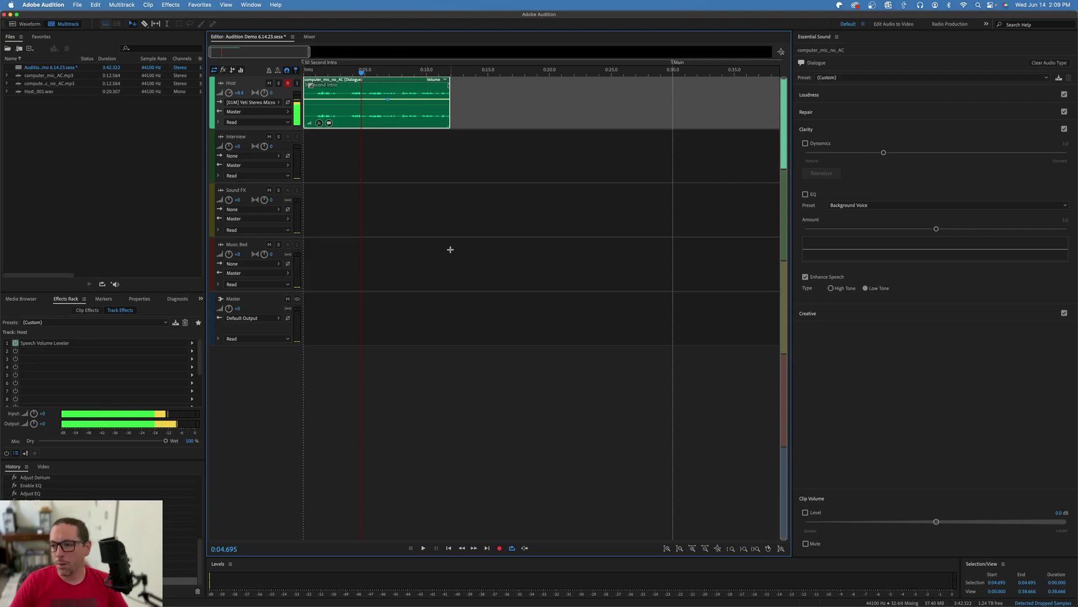
{"action": "key", "text": "Delete"}
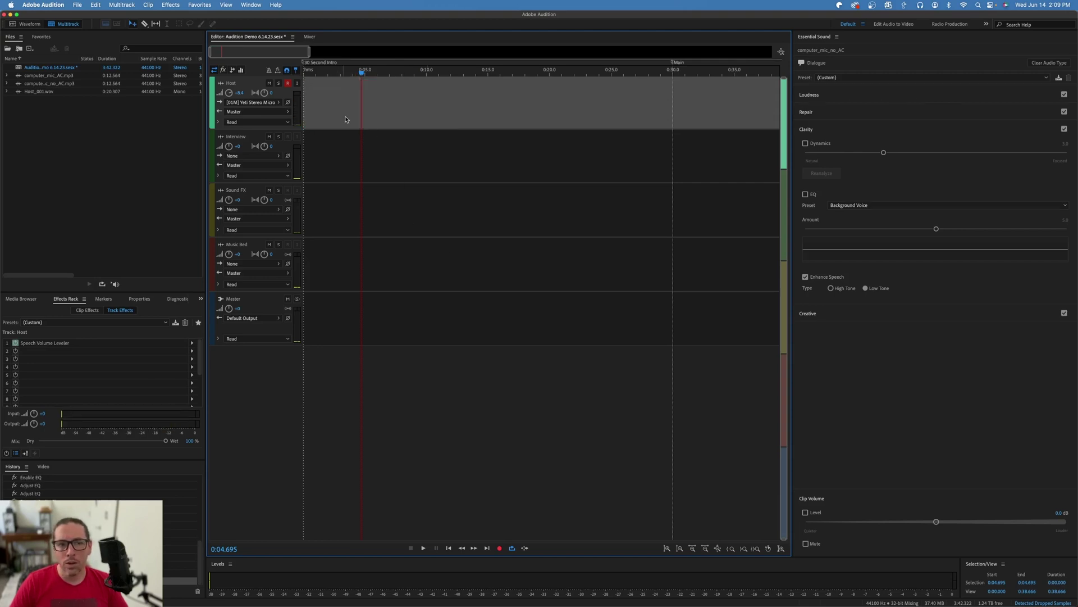
{"action": "left_click", "coordinate": [82, 590]}
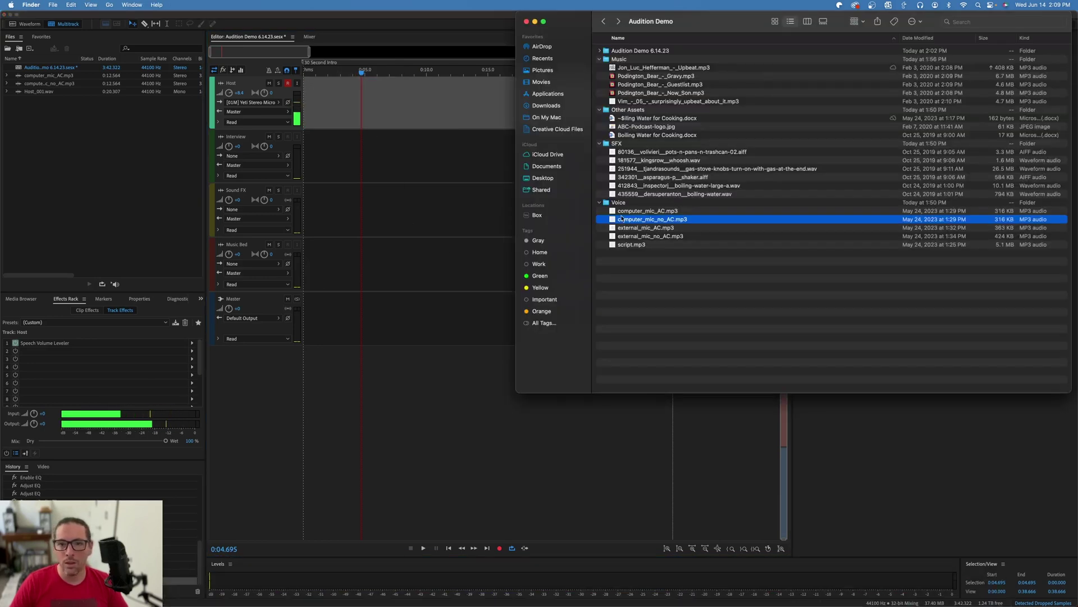
{"action": "left_click_drag", "start_coordinate": [643, 236], "coordinate": [307, 109]}
{"action": "left_click", "coordinate": [378, 110]}
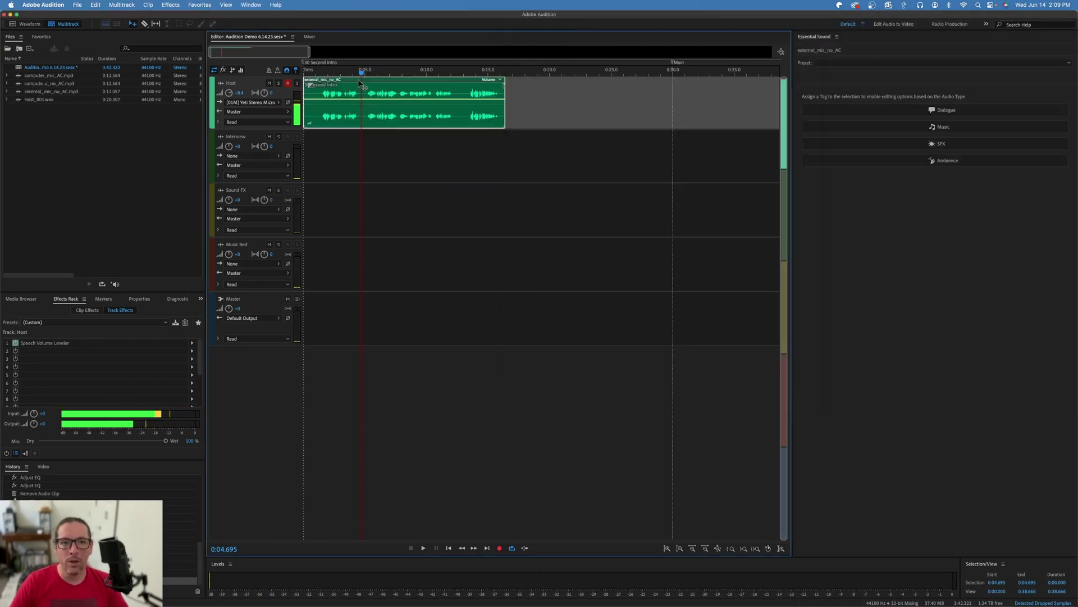
Tag the external_mic_no_AC clip as Dialogue and enable Reduce Noise with an amount of 2.0 while it plays.
{"action": "key", "text": "space"}
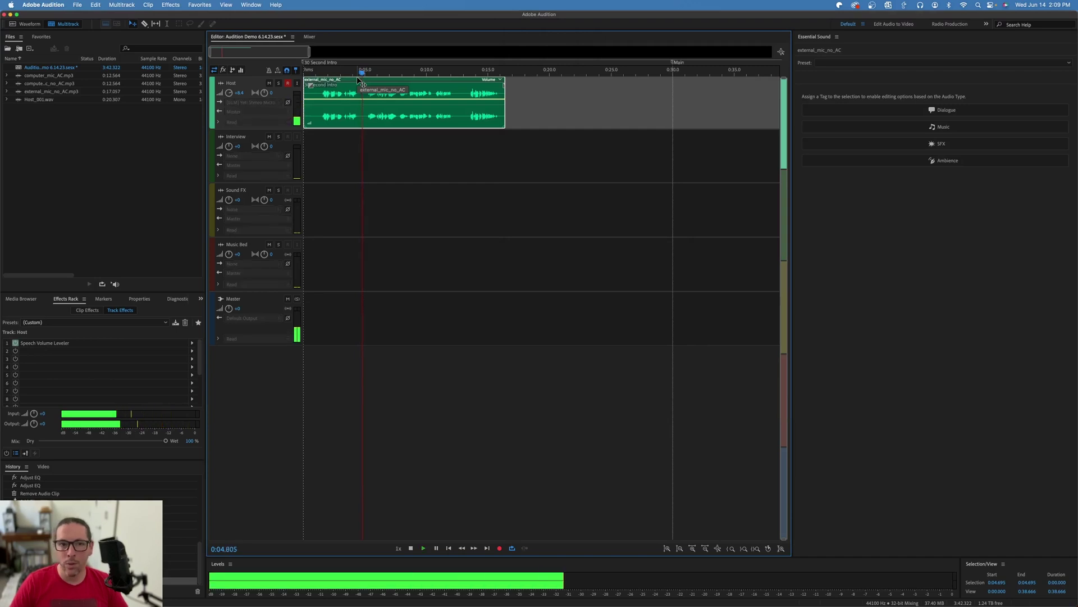
{"action": "left_click", "coordinate": [908, 112]}
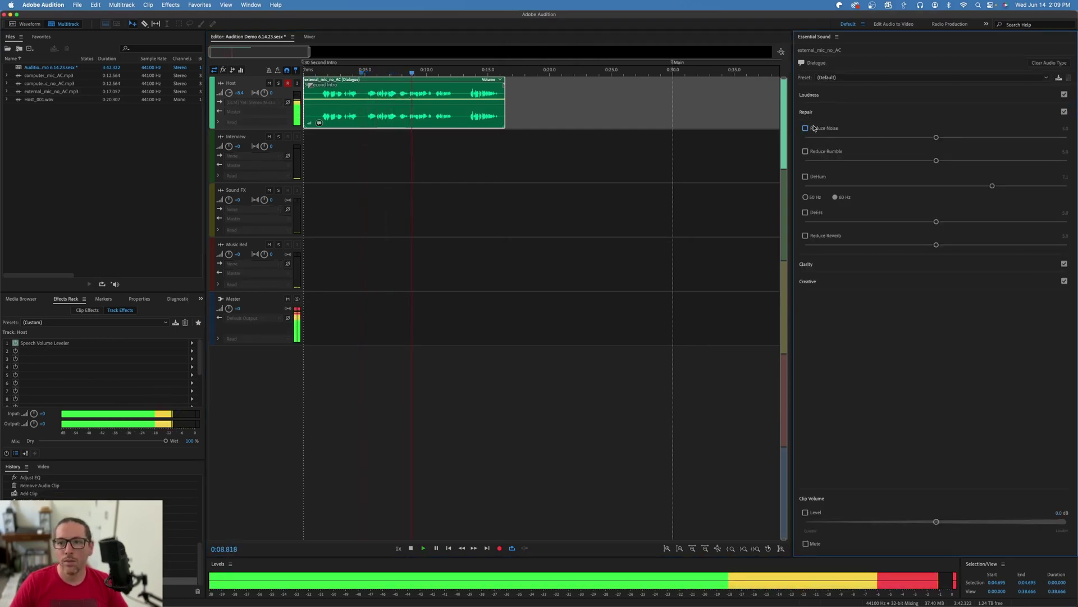
{"action": "left_click_drag", "start_coordinate": [936, 137], "coordinate": [858, 137]}
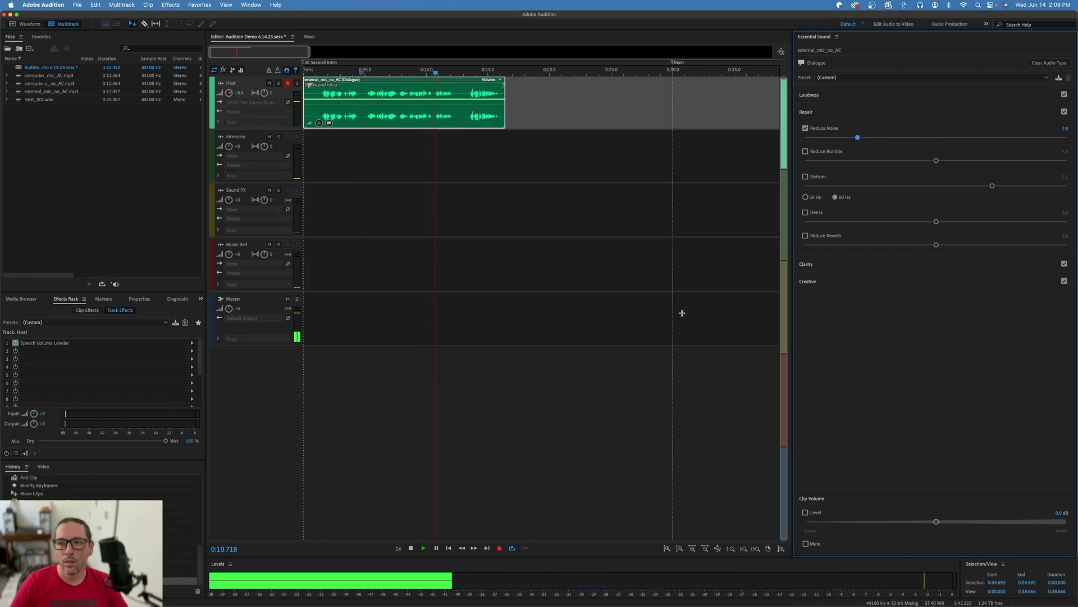
{"action": "key", "text": "space"}
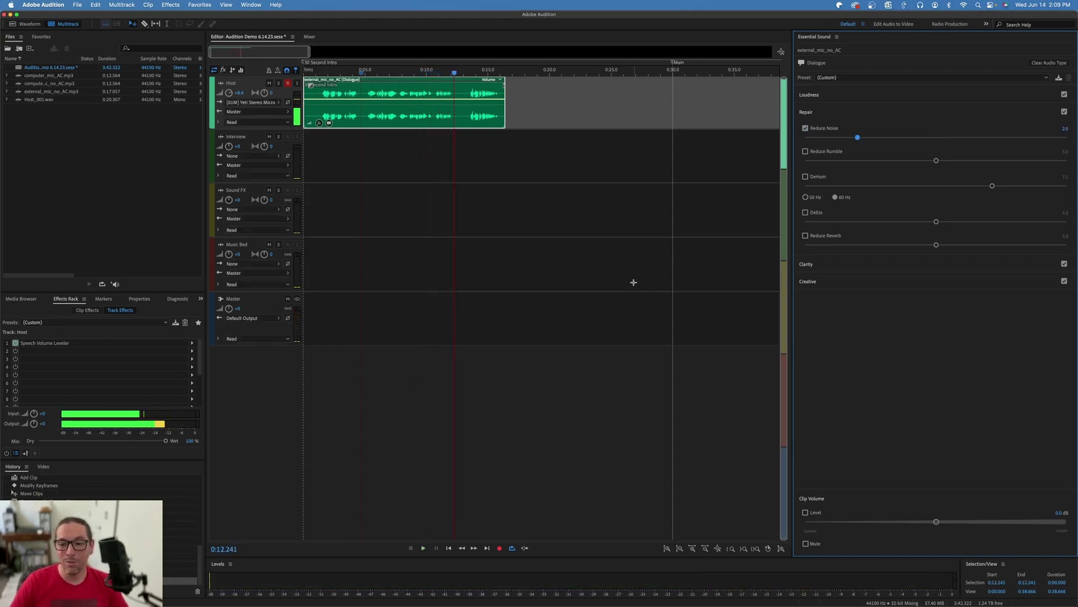
{"action": "key", "text": "space"}
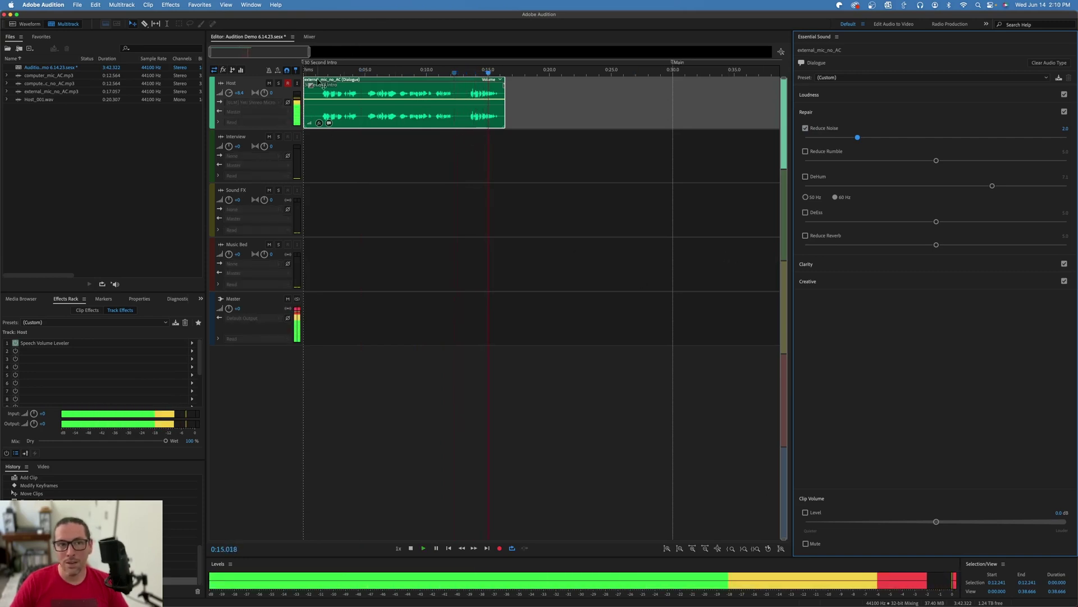
Lower the Host track volume to about -1.8 during playback, and stop playback.
{"action": "left_click_drag", "start_coordinate": [237, 96], "coordinate": [205, 92]}
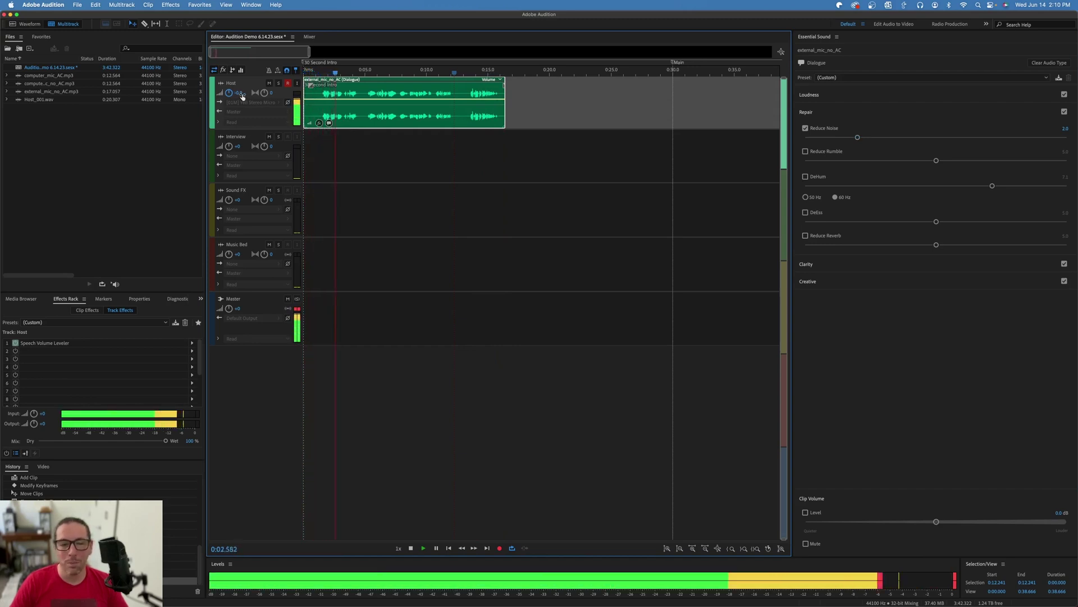
{"action": "left_click_drag", "start_coordinate": [231, 93], "coordinate": [227, 93]}
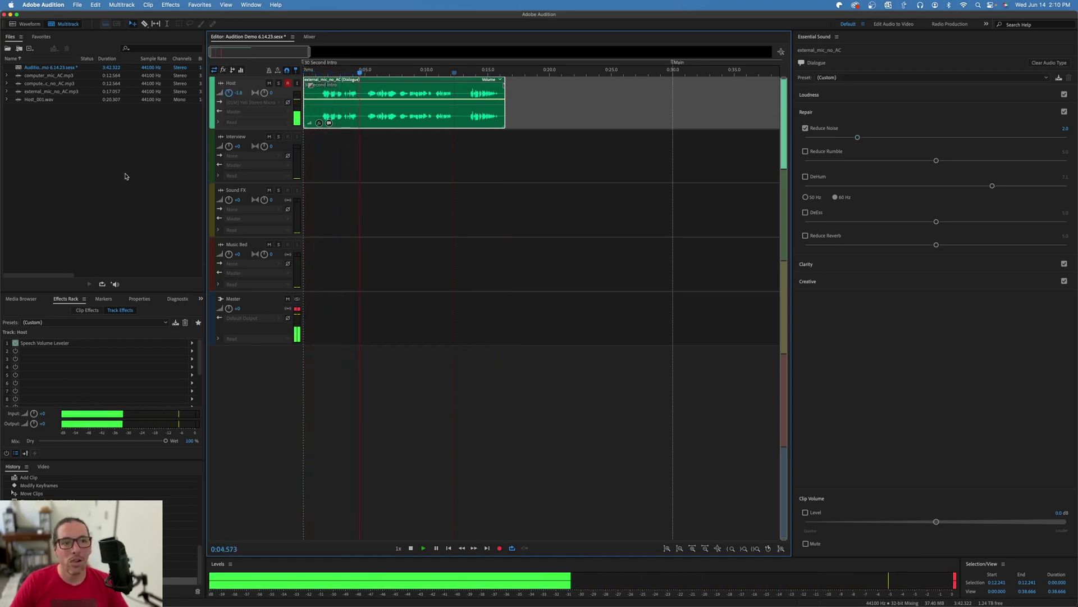
{"action": "key", "text": "space"}
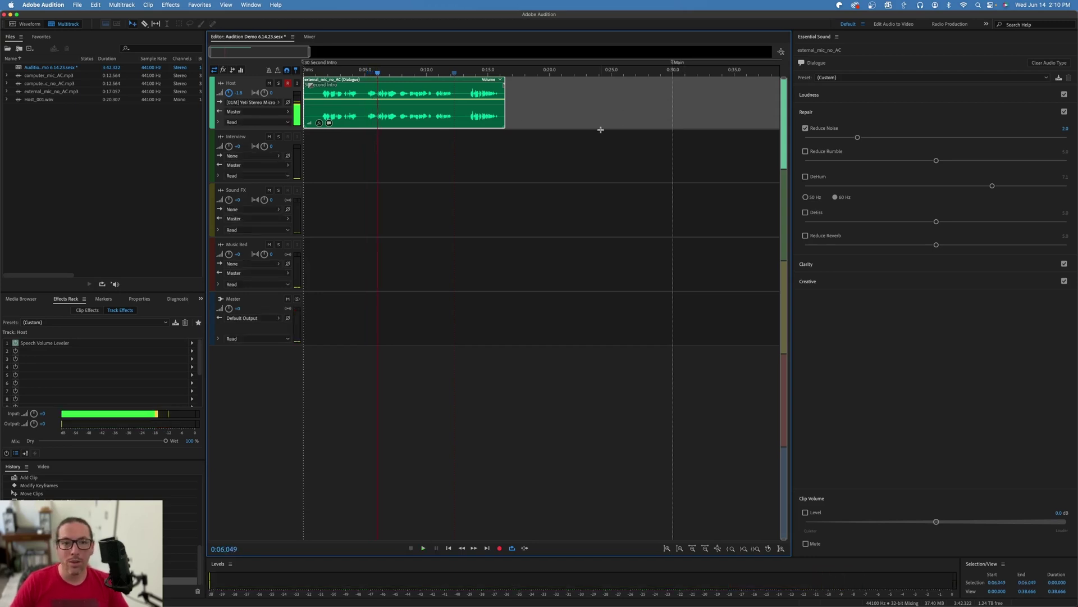
Delete the external_mic_no_AC clip and disarm the Host track for recording.
{"action": "key", "text": "Delete"}
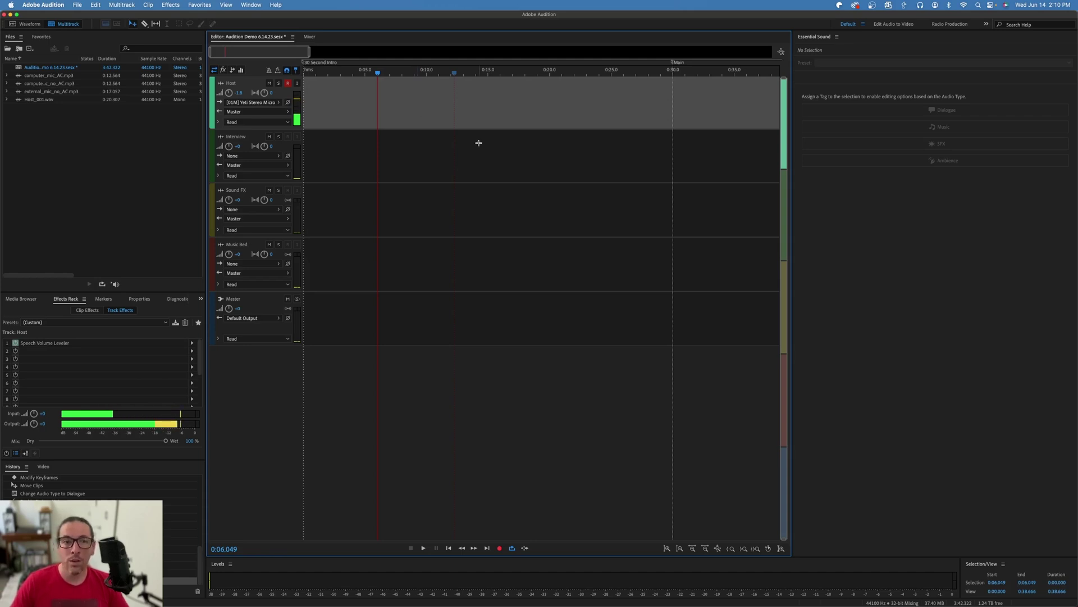
{"action": "left_click", "coordinate": [287, 83]}
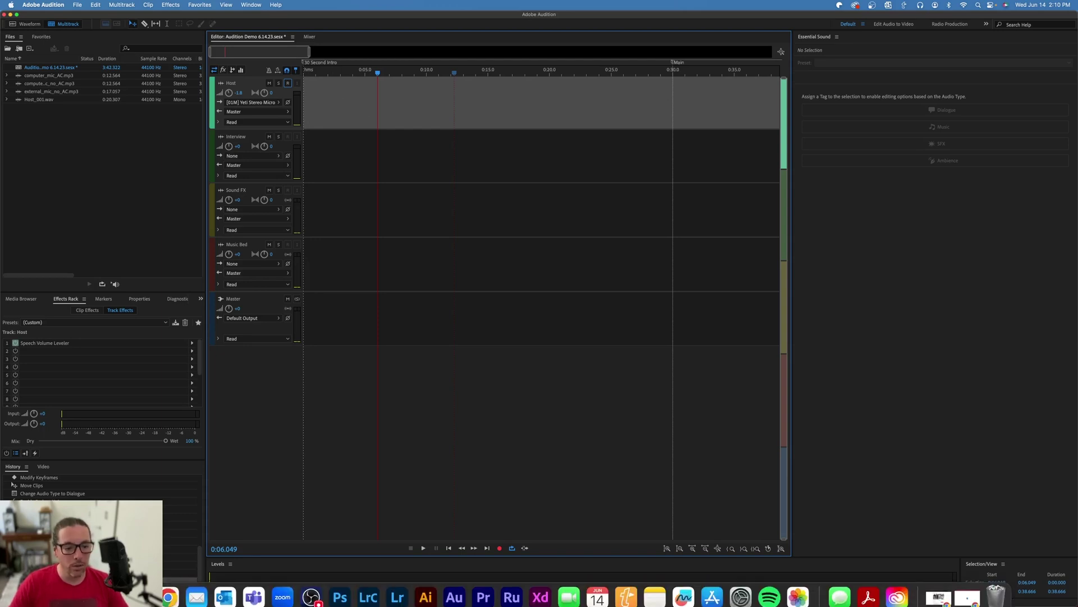
Place script.mp3 from Finder's Voice folder at the start of the Host track.
{"action": "left_click", "coordinate": [181, 591]}
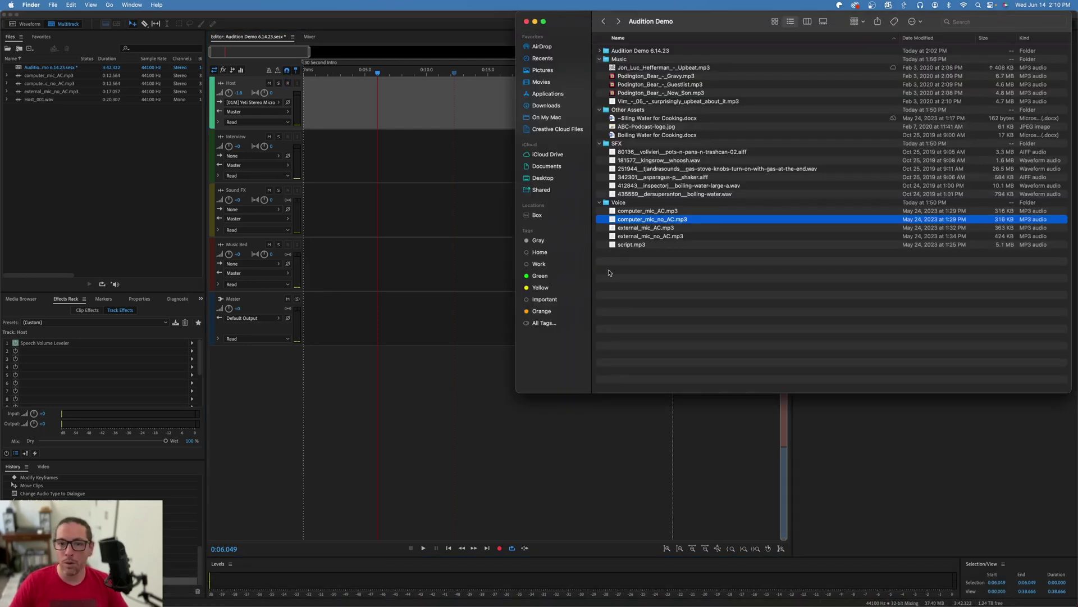
{"action": "left_click_drag", "start_coordinate": [629, 247], "coordinate": [305, 99]}
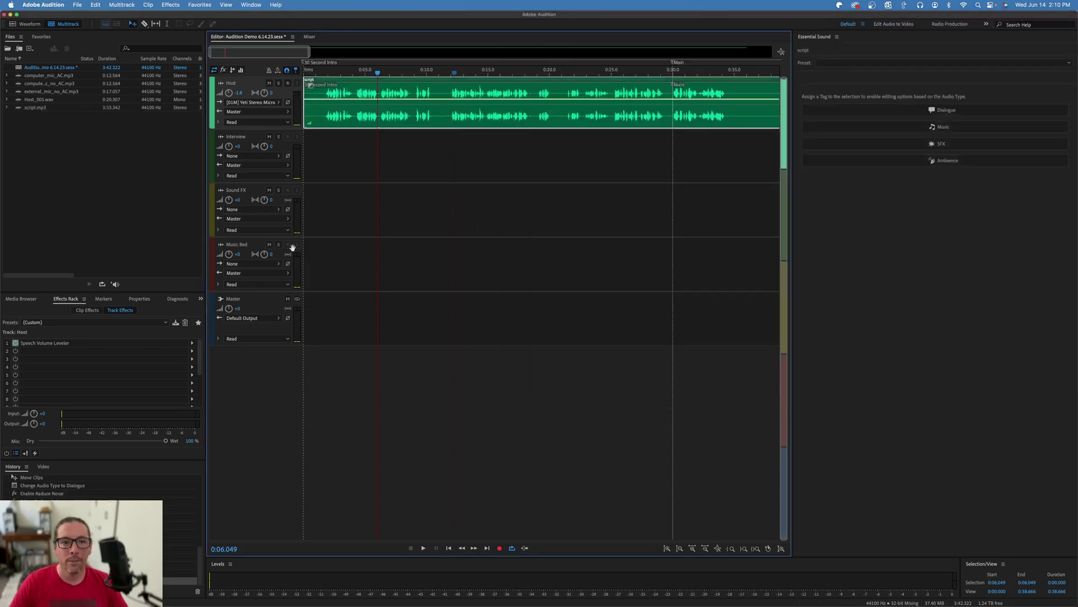
Play the script clip from the session start, lower the Host track volume to about -5.4, and stop playback.
{"action": "left_click_drag", "start_coordinate": [377, 75], "coordinate": [305, 73]}
{"action": "key", "text": "space"}
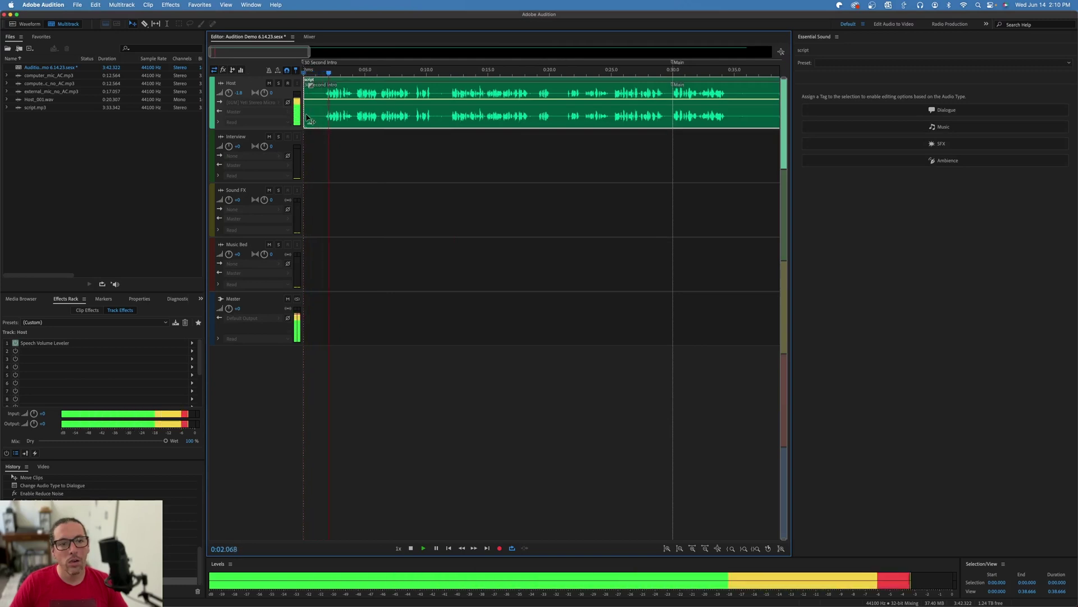
{"action": "left_click_drag", "start_coordinate": [228, 94], "coordinate": [221, 95]}
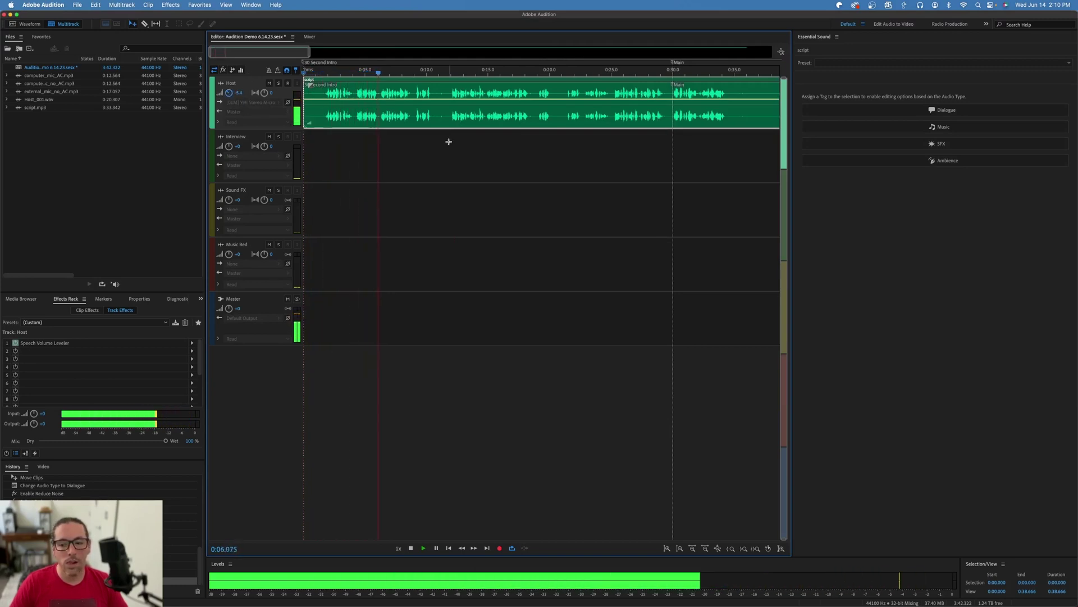
{"action": "key", "text": "space"}
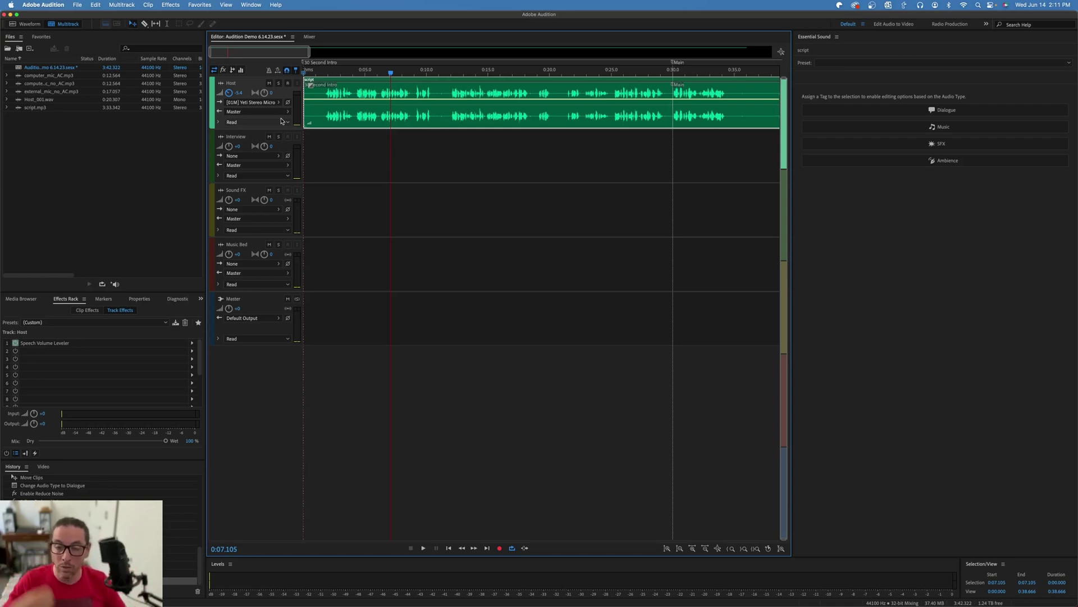
Tag the script clip as Dialogue and enable Reduce Noise with an amount of about 1.6 while it plays.
{"action": "key", "text": "space"}
{"action": "left_click", "coordinate": [963, 110]}
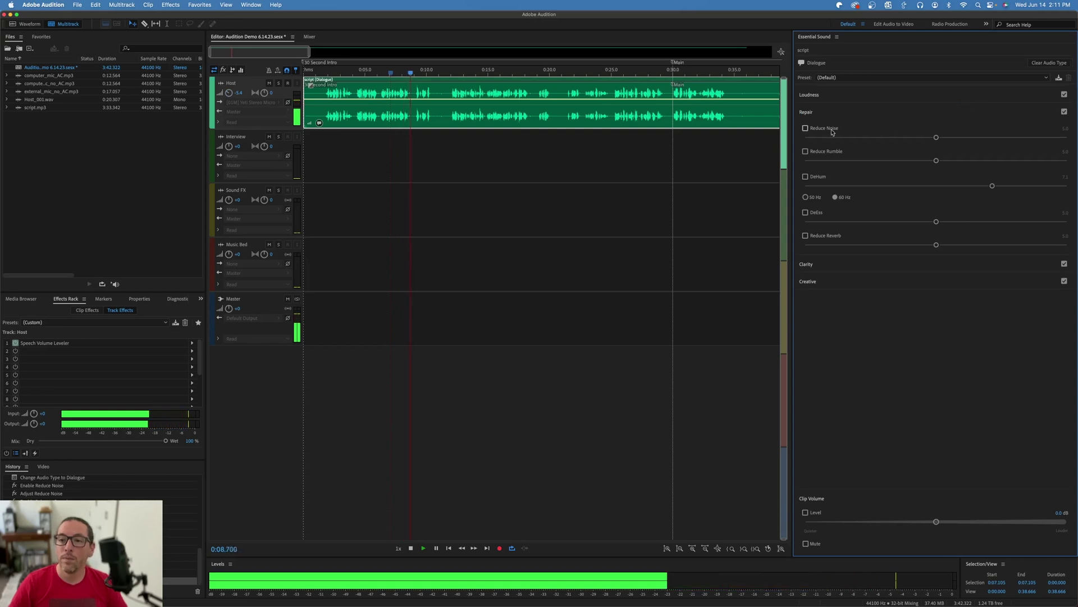
{"action": "left_click_drag", "start_coordinate": [909, 137], "coordinate": [847, 137]}
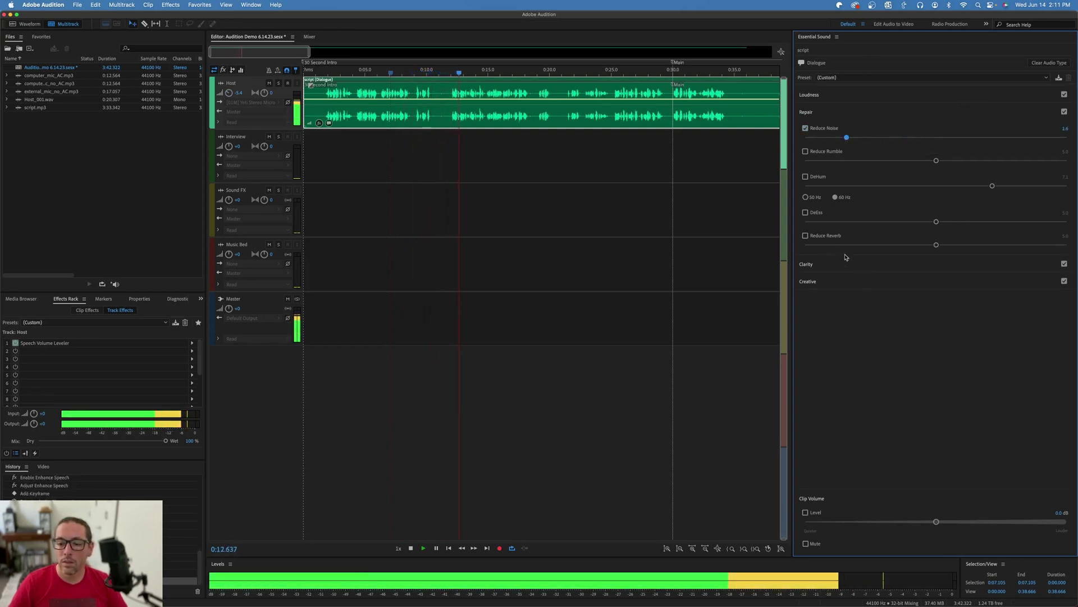
Enable Enhance Speech with the Low Tone type in the script clip's Clarity settings.
{"action": "left_click", "coordinate": [807, 264]}
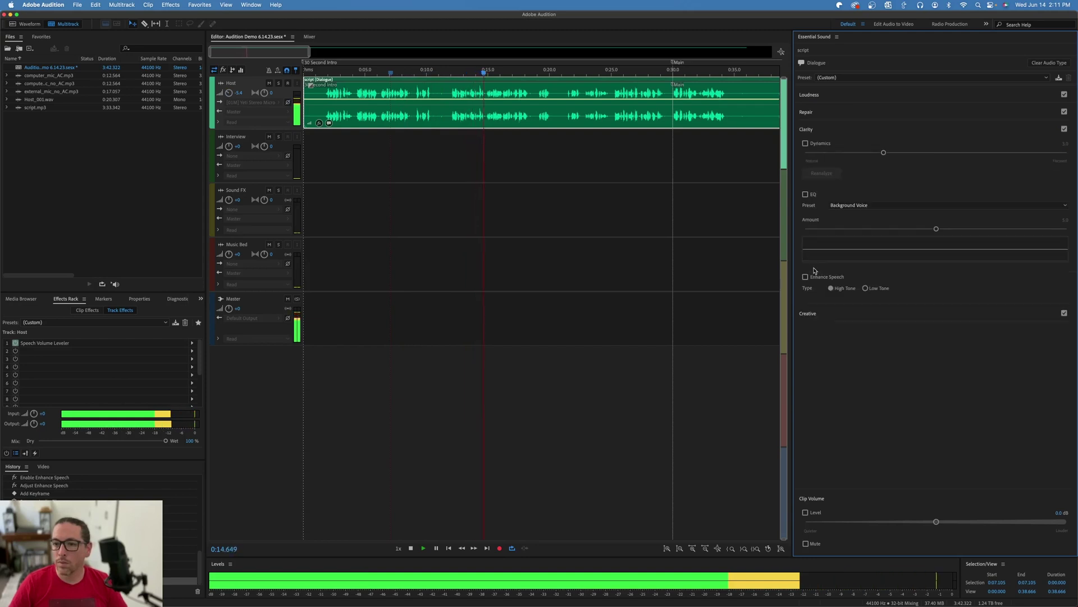
{"action": "left_click", "coordinate": [866, 288]}
{"action": "left_click", "coordinate": [866, 290]}
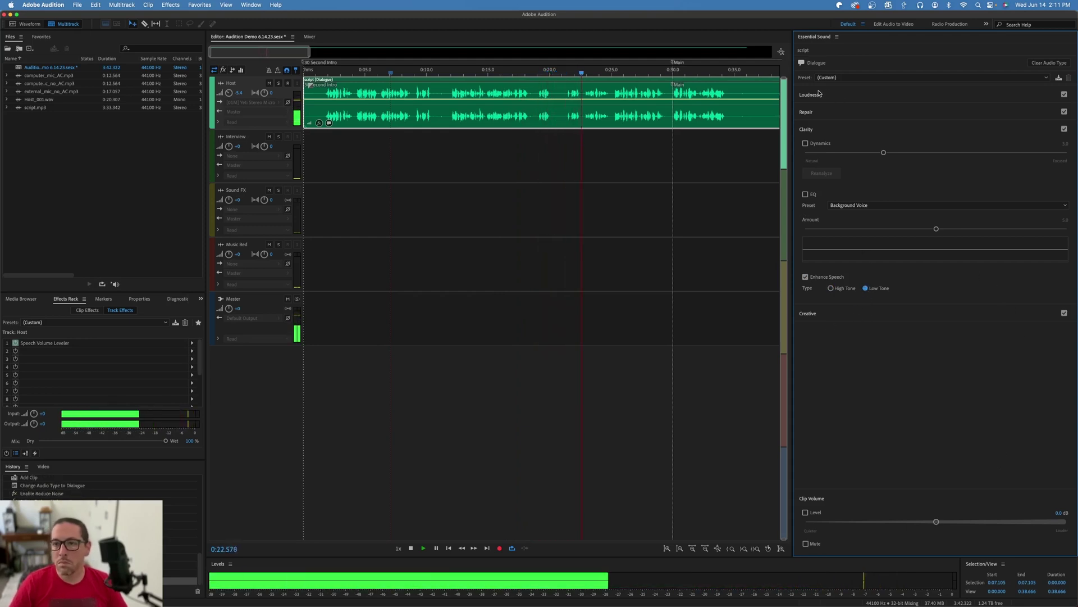
Fine-tune the script clip's Reduce Noise amount to 1.5 and listen to a short passage.
{"action": "left_click", "coordinate": [842, 120]}
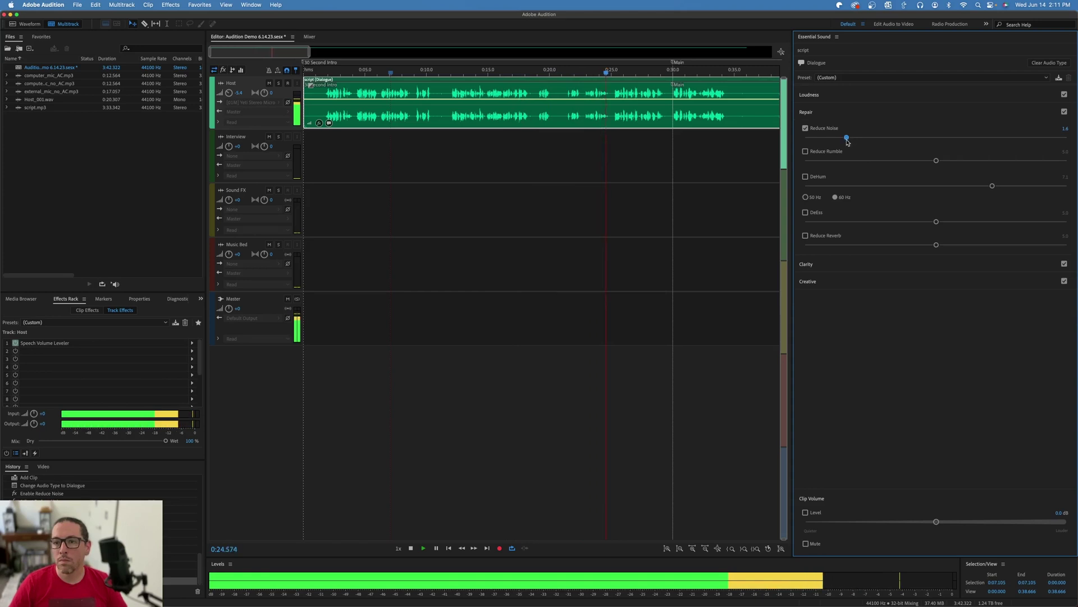
{"action": "key", "text": "space"}
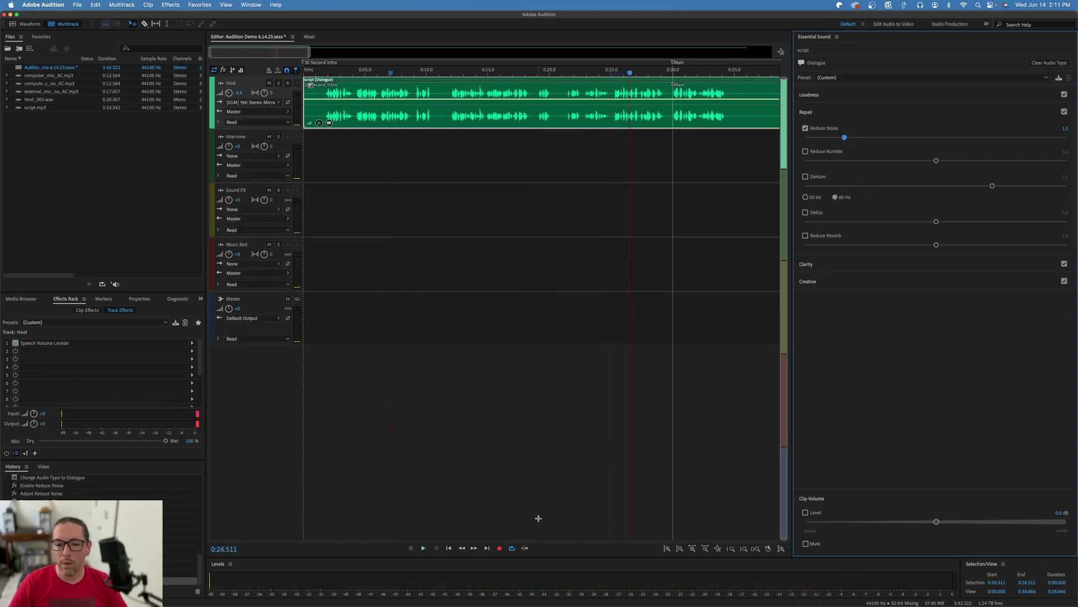
{"action": "key", "text": "space"}
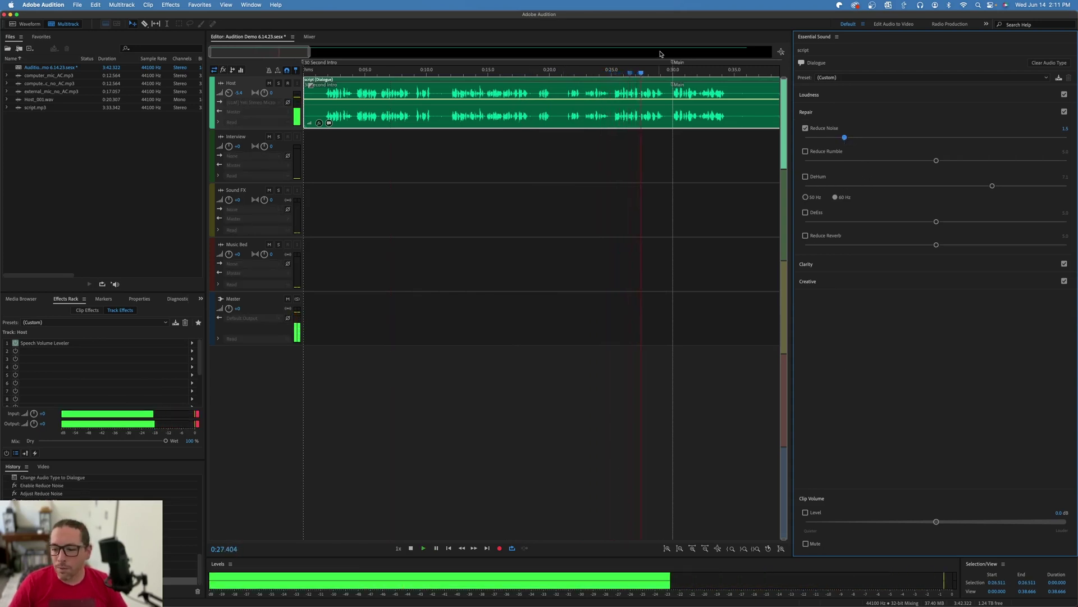
{"action": "key", "text": "space"}
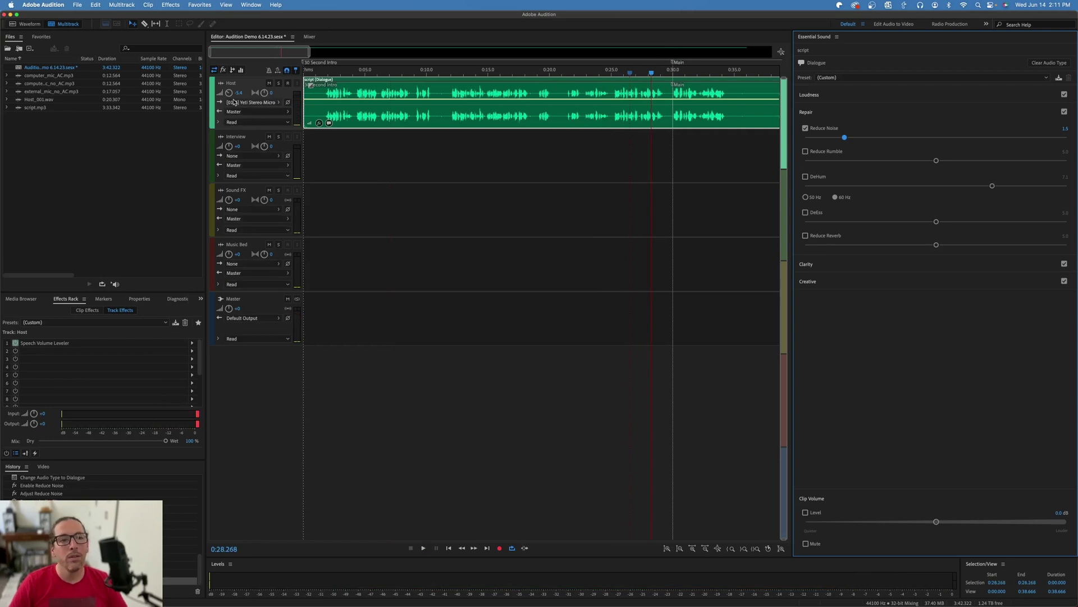
Lower the Host track volume to about -6.3, then play the script clip from the start and stop at about 4 seconds.
{"action": "left_click_drag", "start_coordinate": [229, 92], "coordinate": [229, 93]}
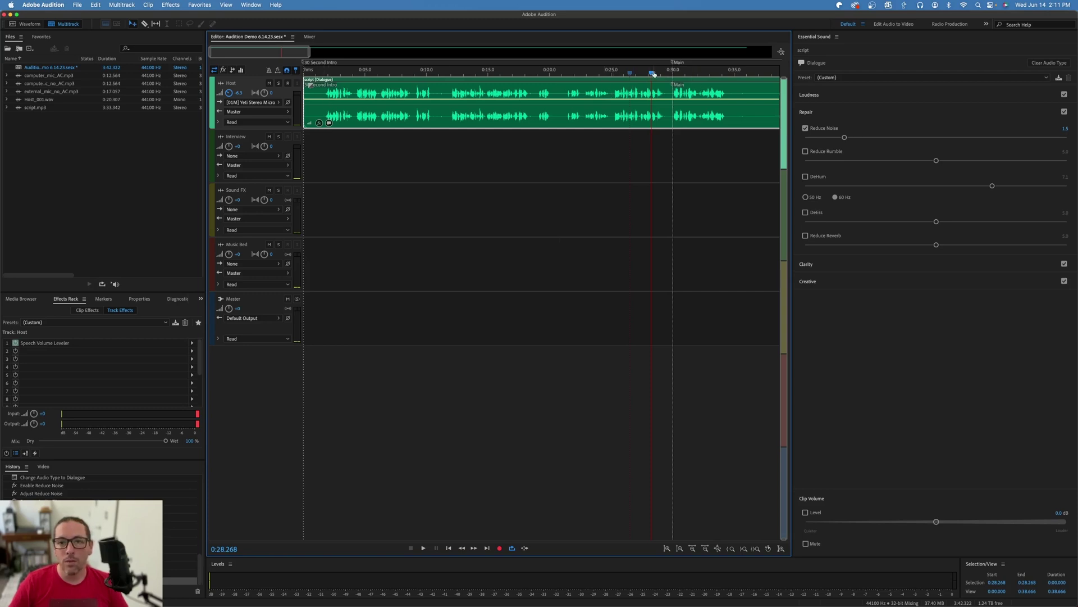
{"action": "key", "text": "Home"}
{"action": "key", "text": "space"}
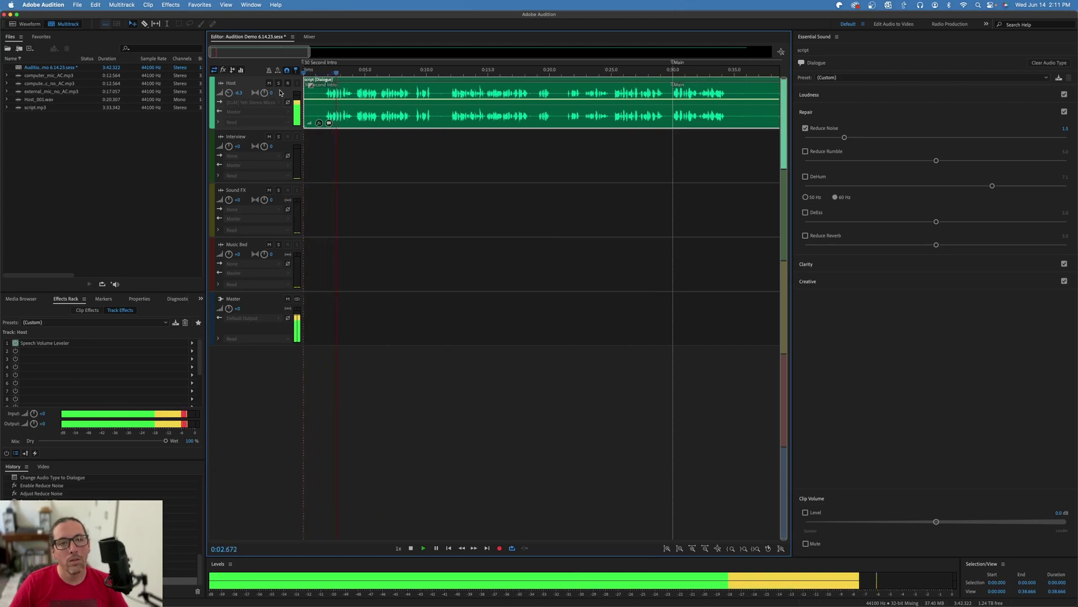
{"action": "key", "text": "space"}
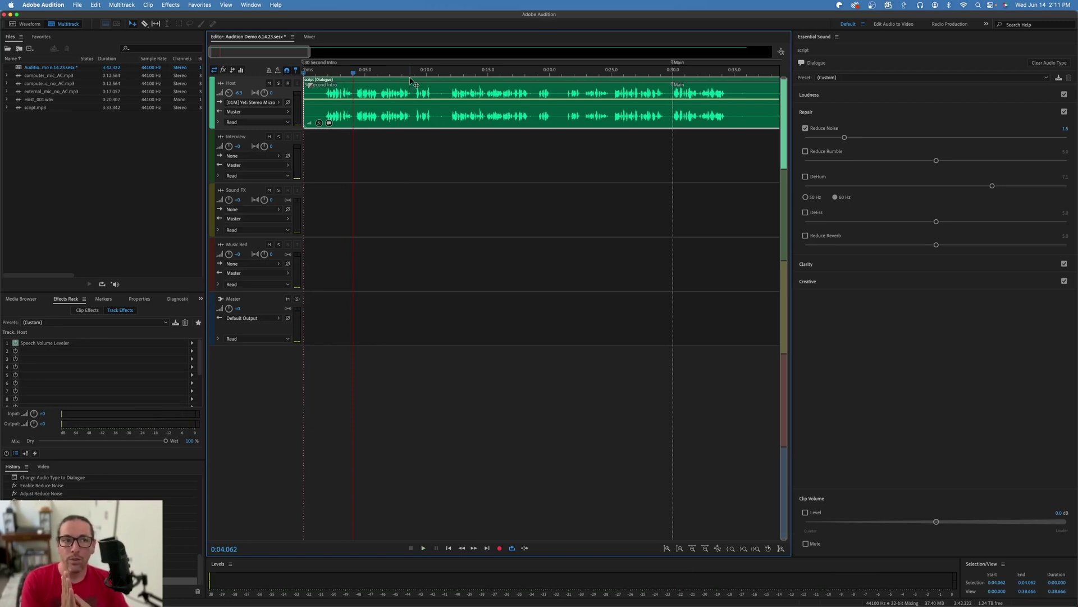
Split the script clip at the 0:04.062 playhead and shift the second part about 1.5 seconds later on the track.
{"action": "right_click", "coordinate": [350, 115]}
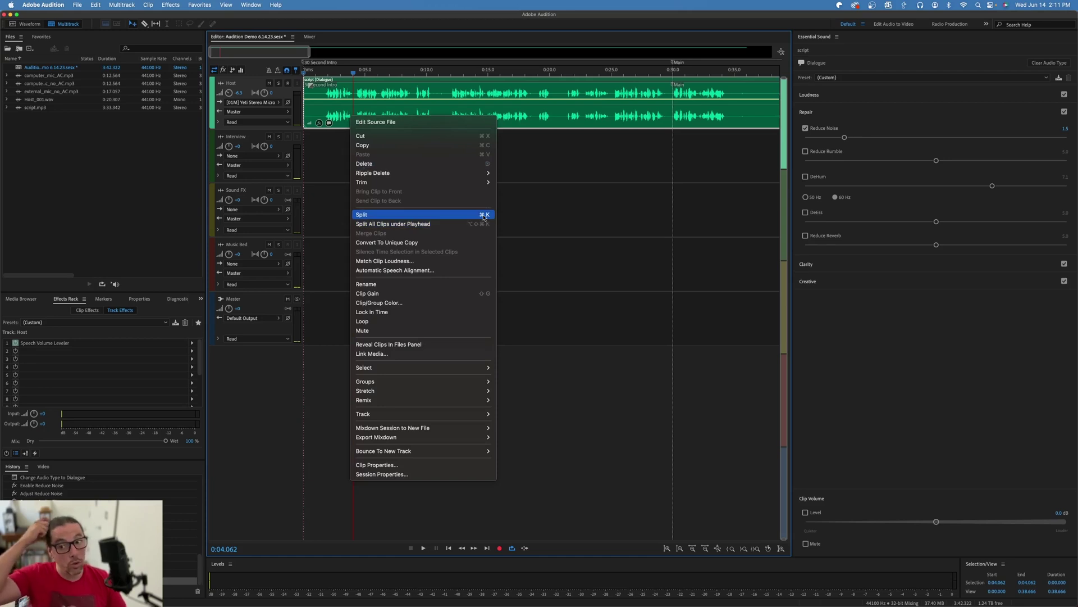
{"action": "left_click", "coordinate": [339, 65]}
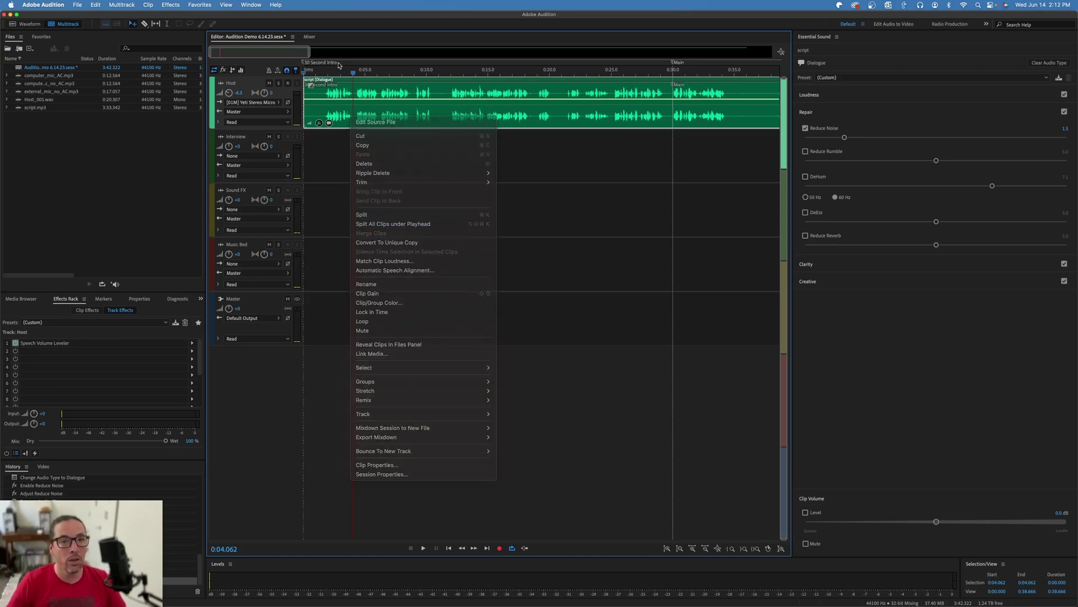
{"action": "key", "text": "super+k"}
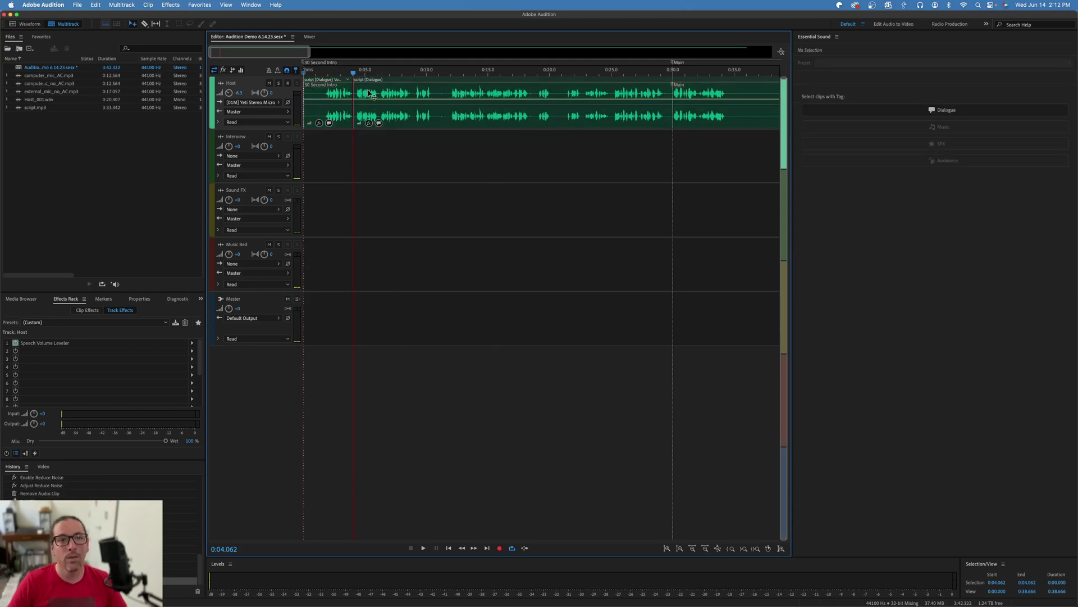
{"action": "left_click_drag", "start_coordinate": [369, 93], "coordinate": [376, 94]}
{"action": "left_click_drag", "start_coordinate": [377, 92], "coordinate": [387, 96]}
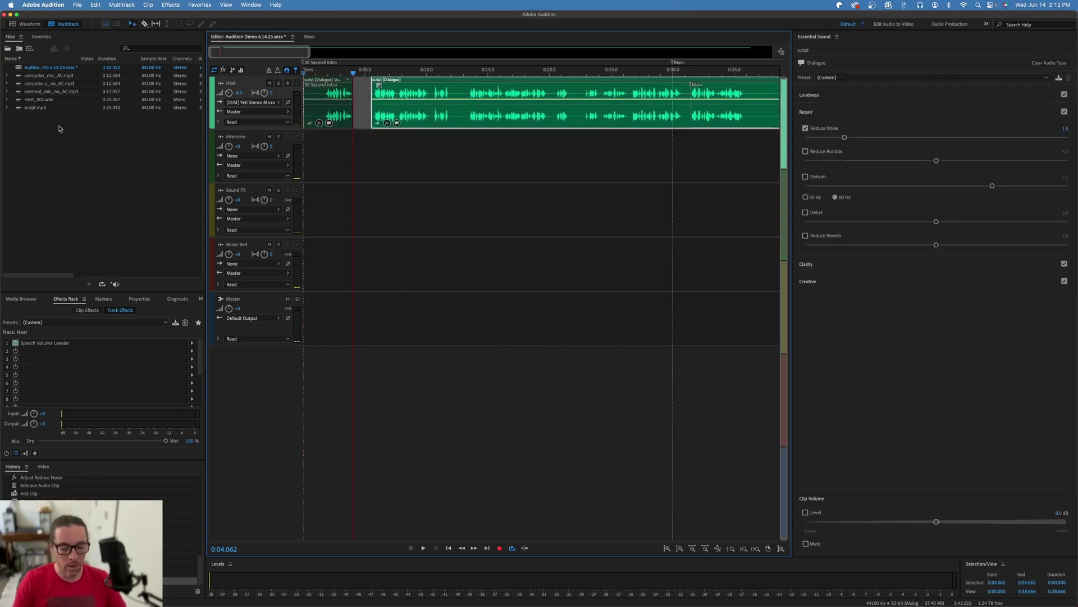
Undo the clip move and the split of the script clip.
{"action": "key", "text": "super+z"}
{"action": "key", "text": "super+z"}
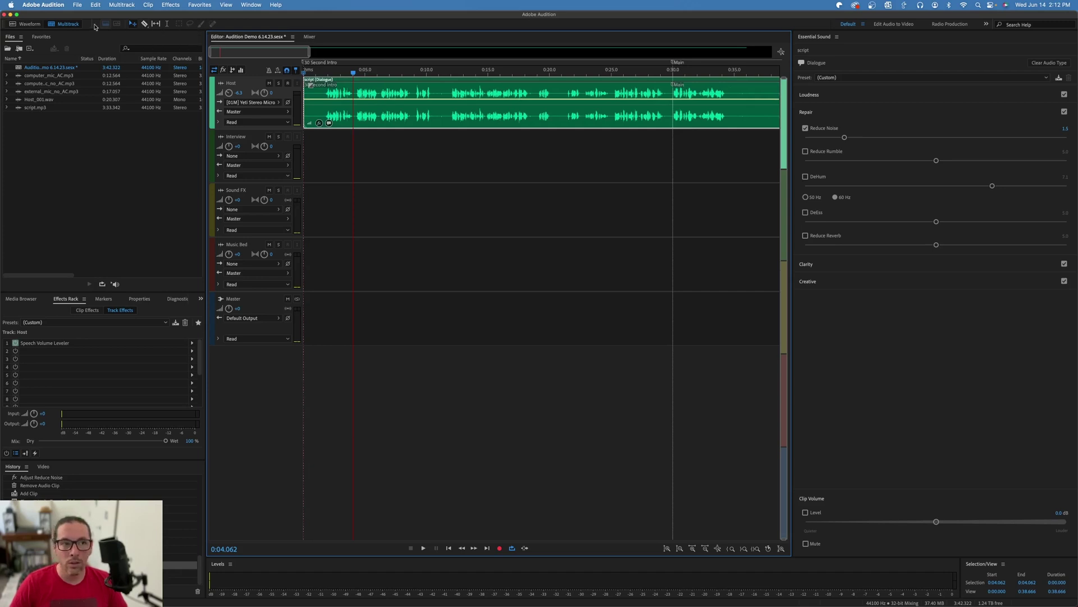
Cut the script clip with the Razor tool in its pauses at about 4, 11, 21 and 36 seconds.
{"action": "left_click", "coordinate": [144, 25]}
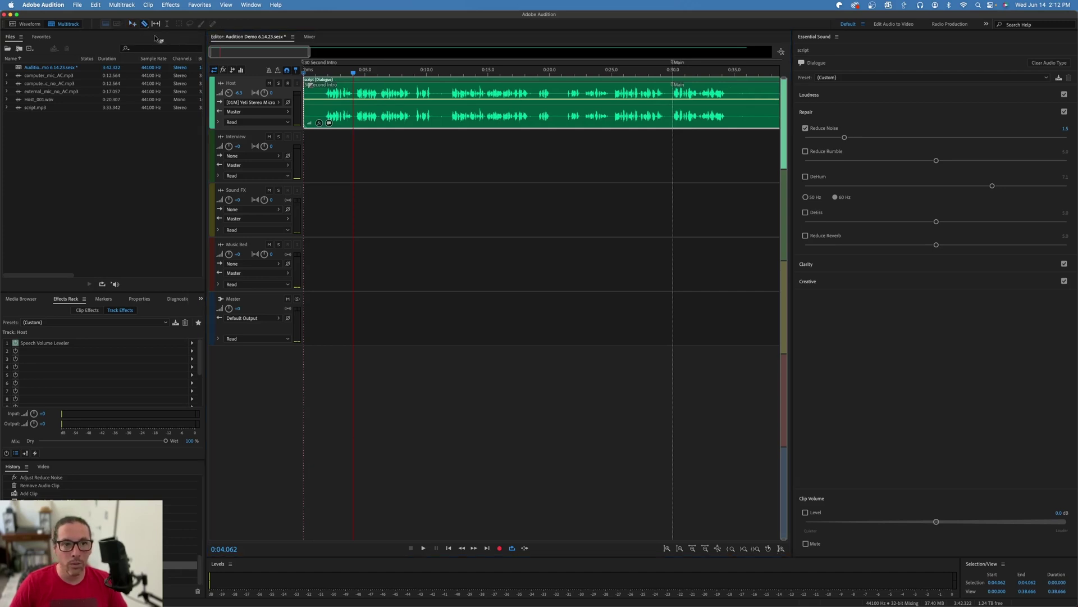
{"action": "left_click", "coordinate": [354, 112]}
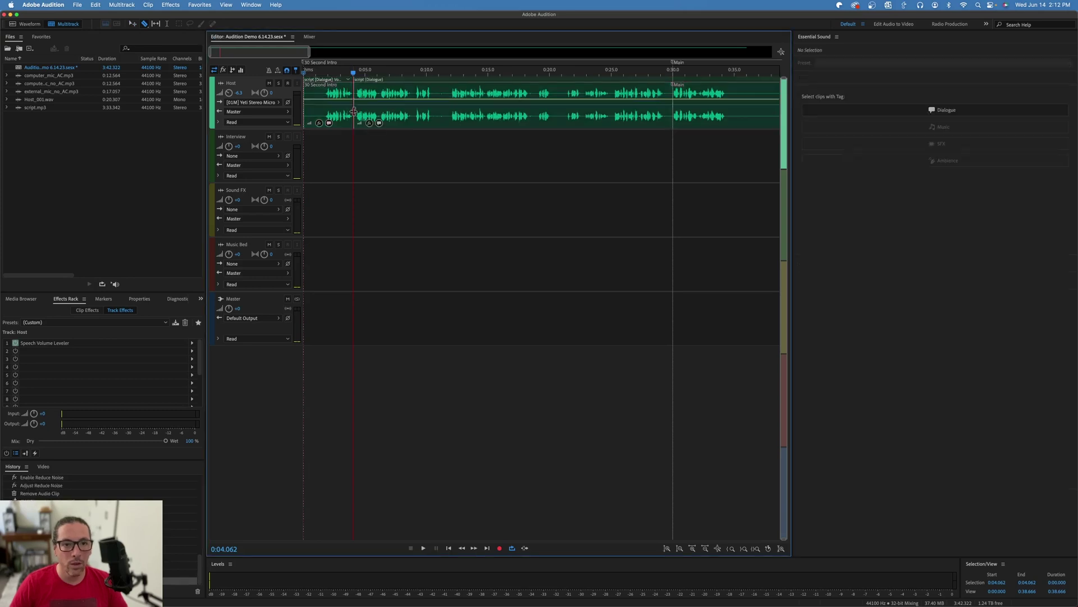
{"action": "left_click", "coordinate": [443, 110]}
{"action": "left_click", "coordinate": [562, 115]}
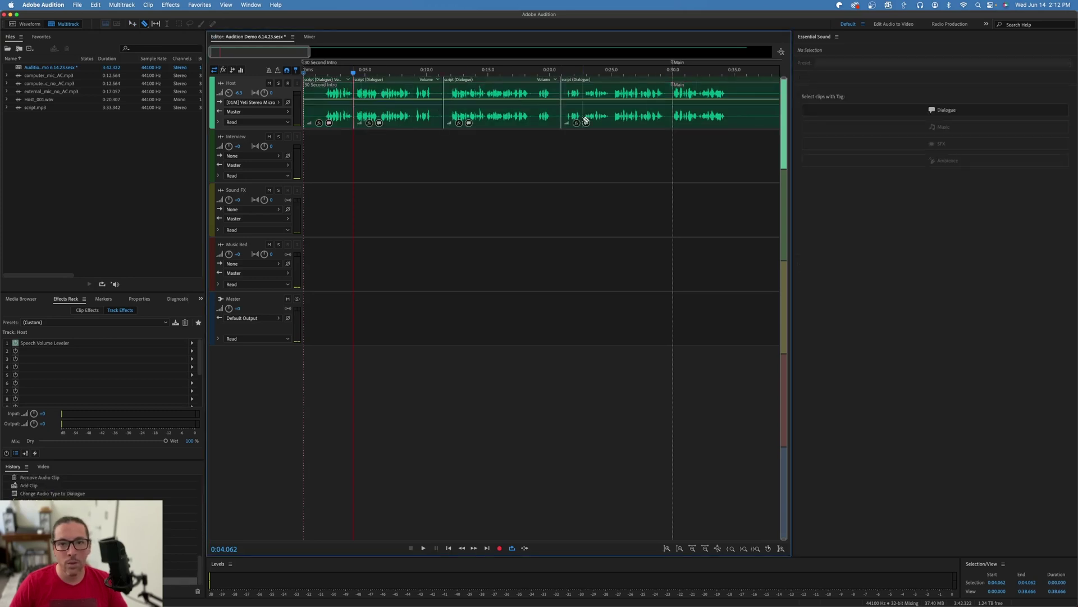
{"action": "left_click", "coordinate": [751, 111]}
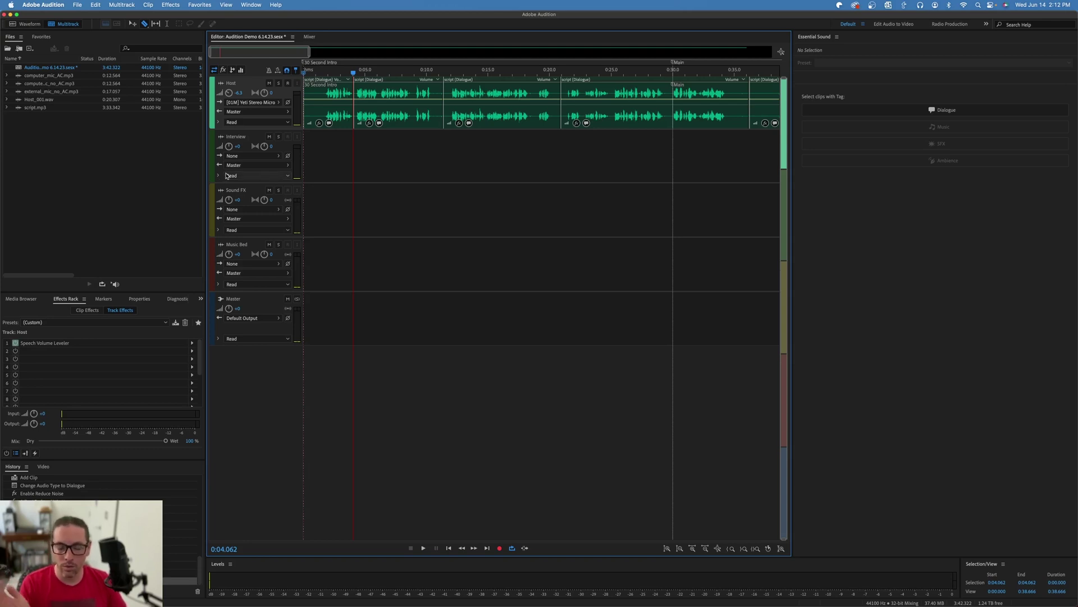
Undo all the Razor cuts made in the script clip on the Host track.
{"action": "key", "text": "super+z"}
{"action": "key", "text": "super+z"}
{"action": "key", "text": "super+z"}
{"action": "key", "text": "super+z"}
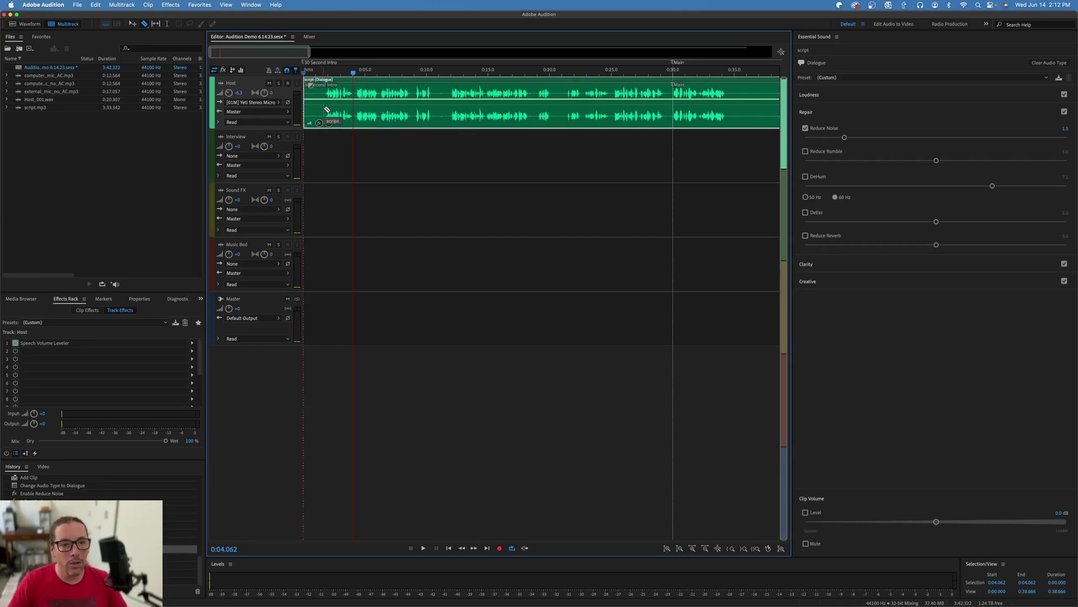
Try cutting the script clip at about 1.5 seconds and deleting its silent opening piece, and undo both edits.
{"action": "key", "text": "super+z"}
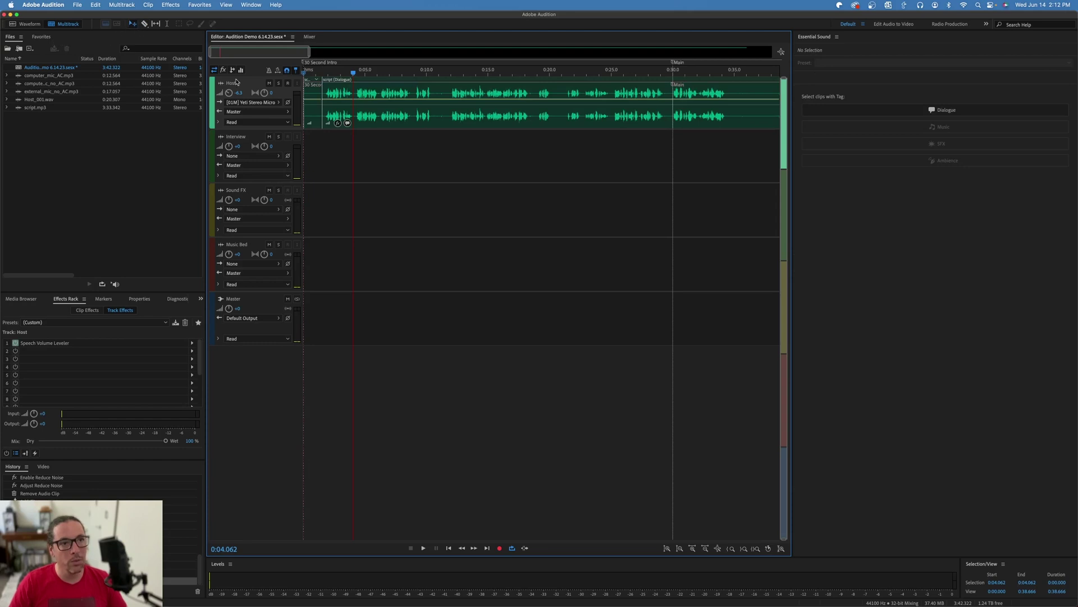
{"action": "left_click", "coordinate": [313, 109]}
{"action": "key", "text": "super+z"}
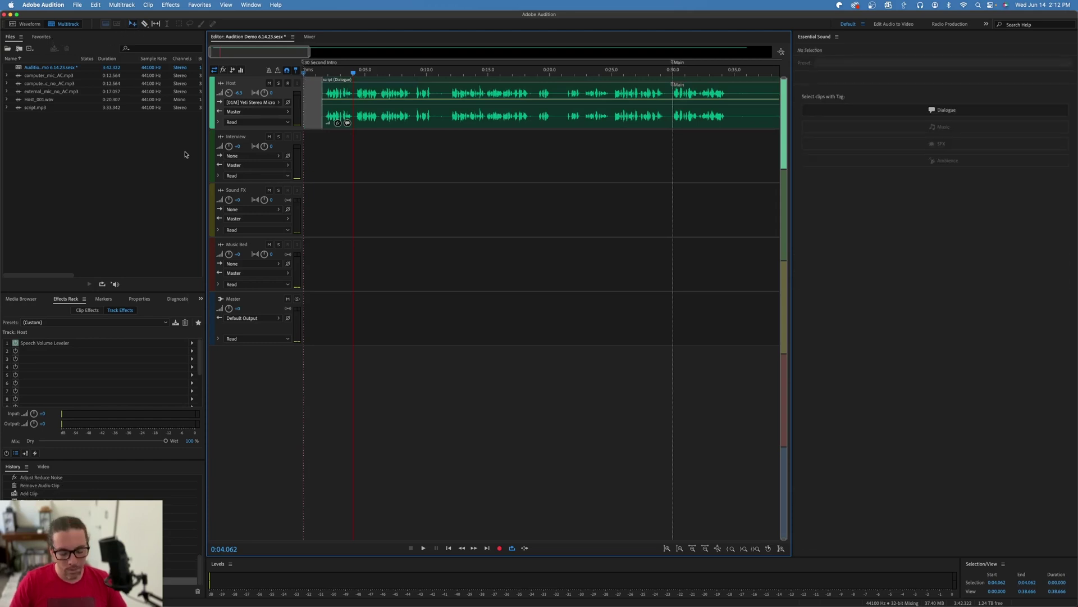
{"action": "key", "text": "super+shift+z"}
{"action": "key", "text": "super+shift+z"}
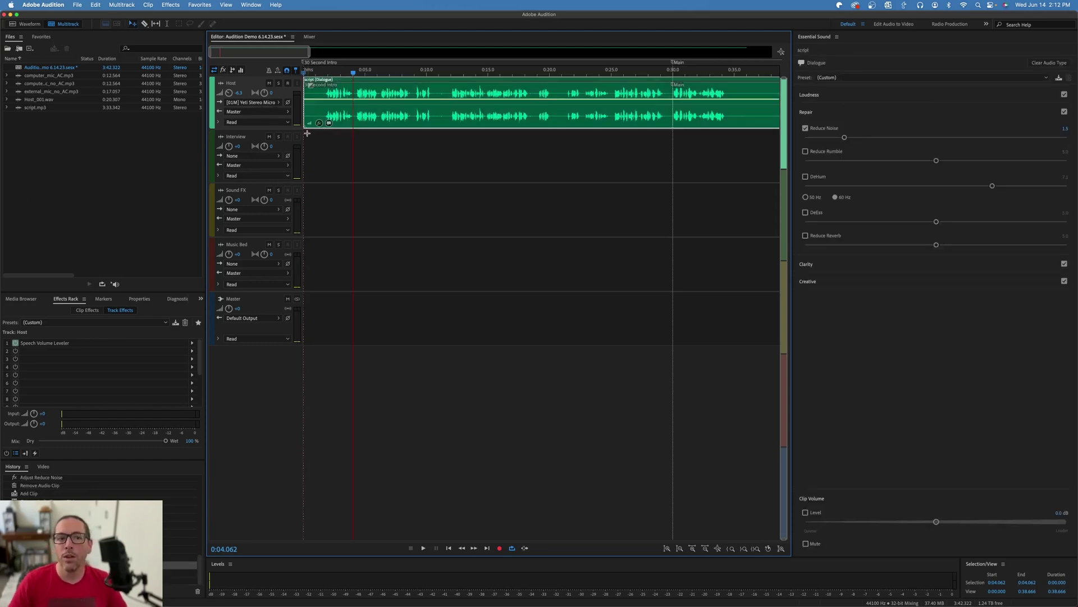
Trim about 1.5 seconds of silence off the script clip's beginning and move the clip to the start of the Host track.
{"action": "left_click_drag", "start_coordinate": [305, 113], "coordinate": [324, 117]}
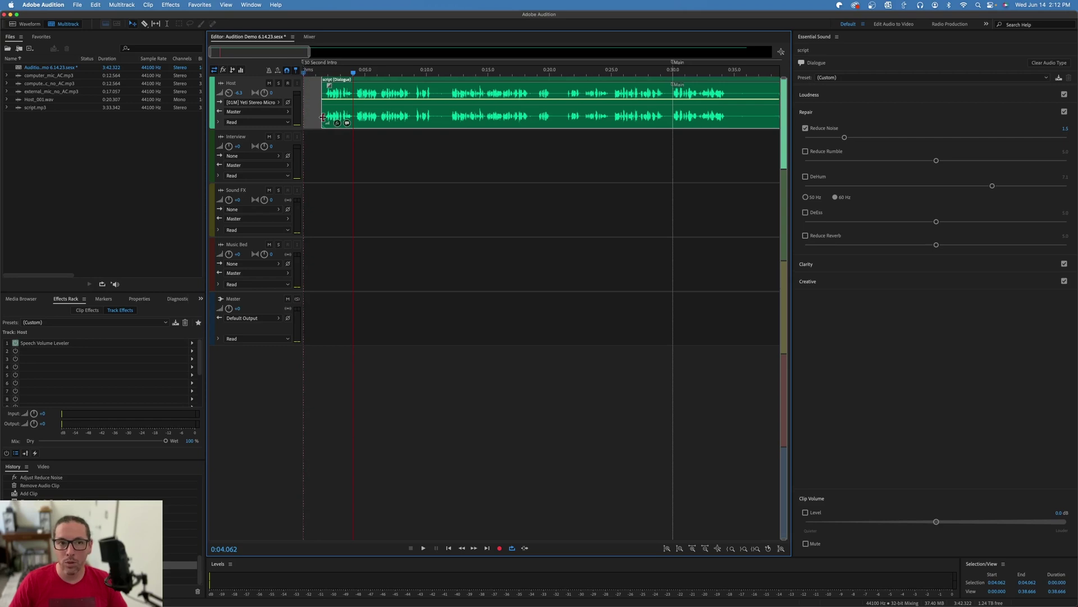
{"action": "left_click_drag", "start_coordinate": [414, 108], "coordinate": [396, 107]}
Split the script clip at 0:02.632 with the second part about 0.7 seconds later, and play the narration from the start to check the pause.
{"action": "left_click_drag", "start_coordinate": [353, 74], "coordinate": [385, 92]}
{"action": "key", "text": "super+k"}
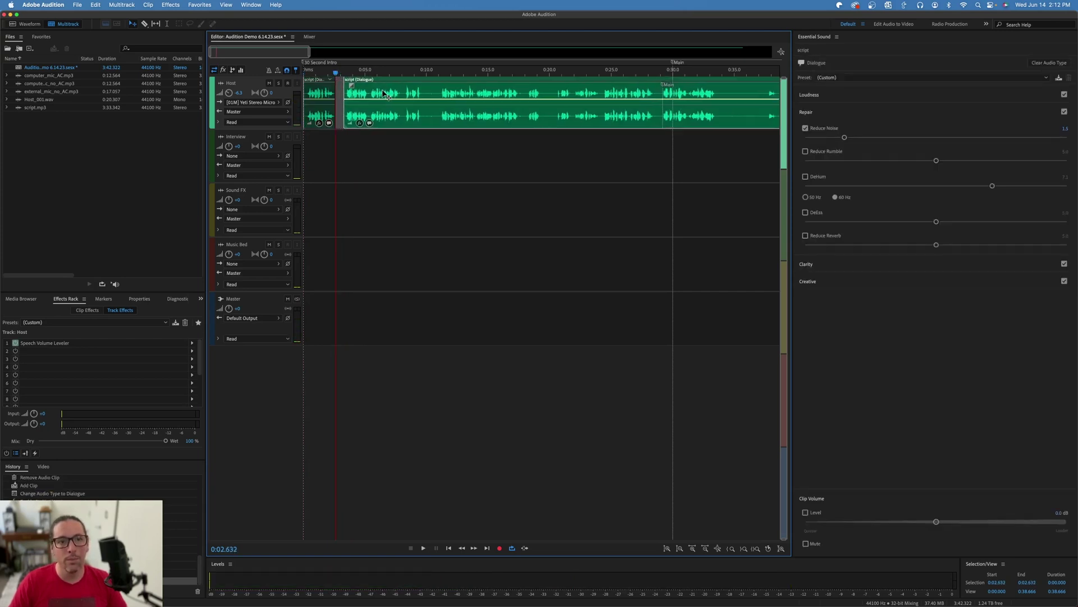
{"action": "key", "text": "Home"}
{"action": "key", "text": "space"}
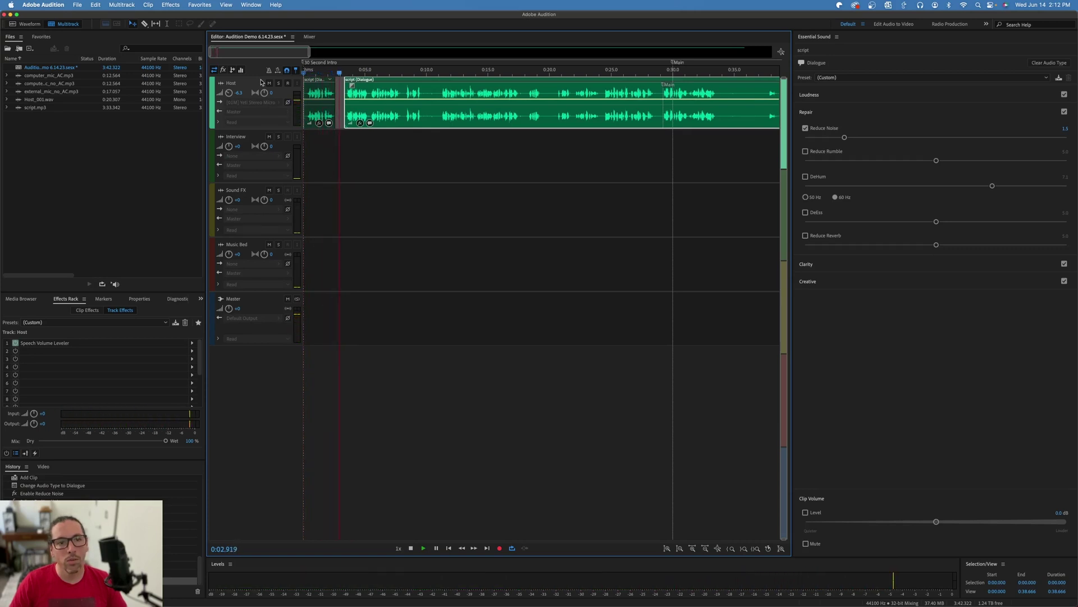
{"action": "key", "text": "space"}
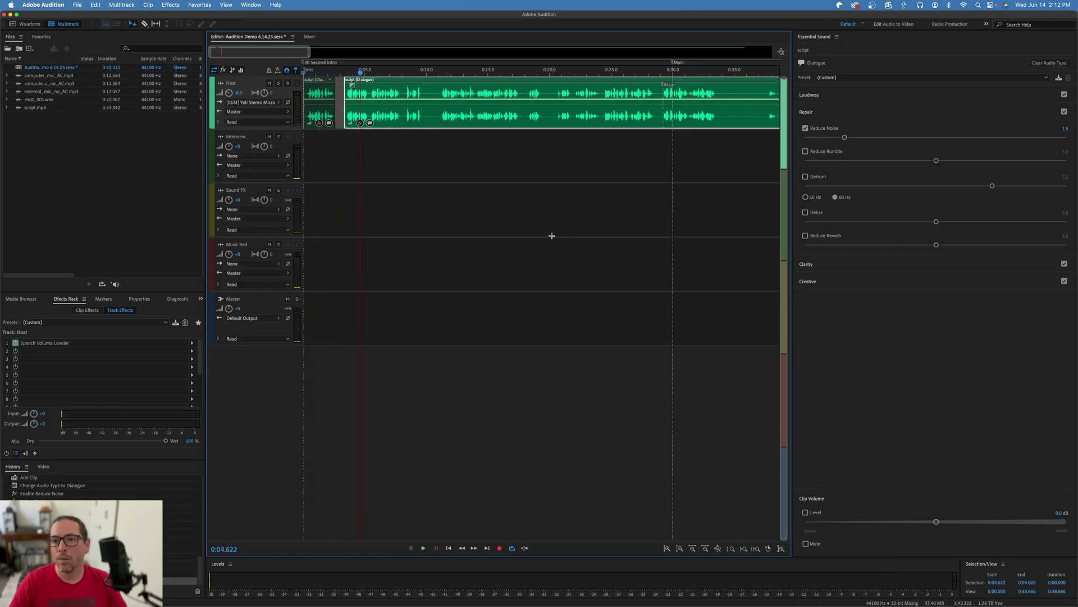
Play the narration from the 30-second marker through the long pause and split the script clip at 0:38.995.
{"action": "mouse_move", "coordinate": [360, 71]}
{"action": "left_mouse_down"}
{"action": "mouse_move", "coordinate": [750, 80]}
{"action": "mouse_move", "coordinate": [674, 72]}
{"action": "left_mouse_up"}
{"action": "key", "text": "space"}
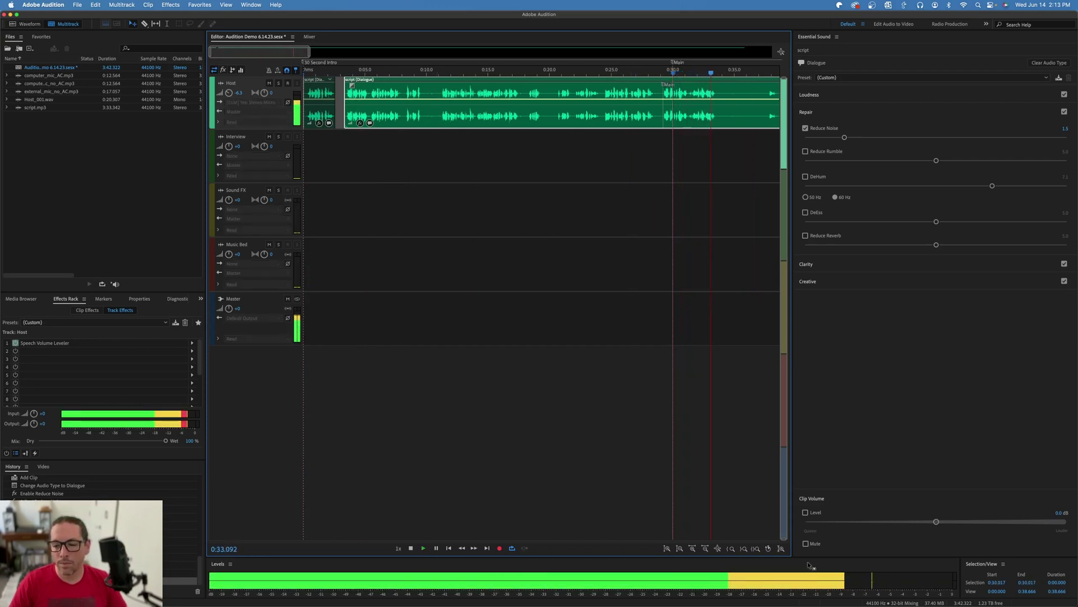
{"action": "key", "text": "minus"}
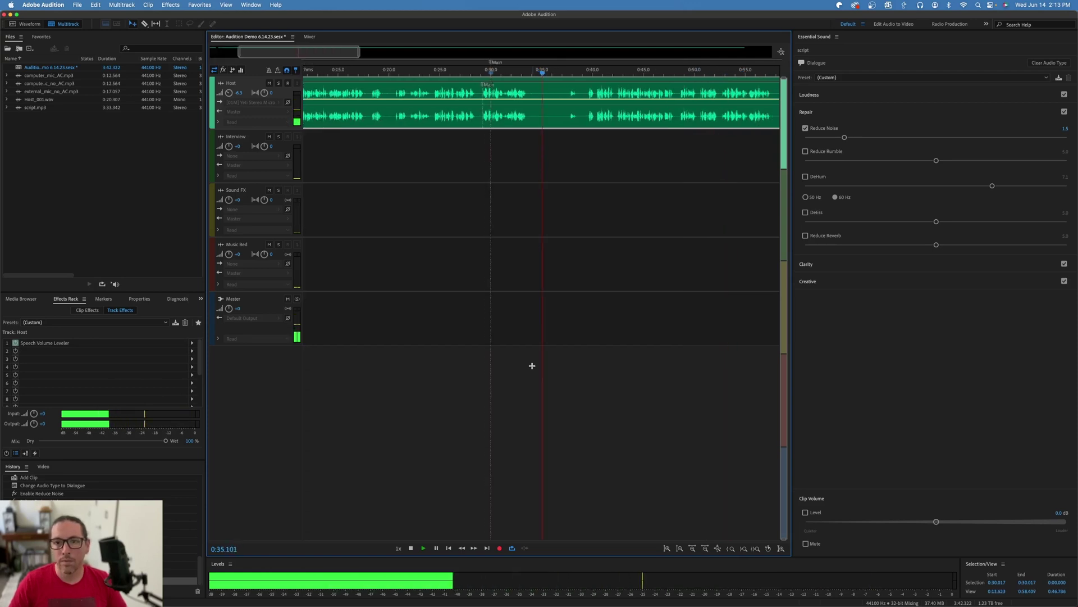
{"action": "key", "text": "minus"}
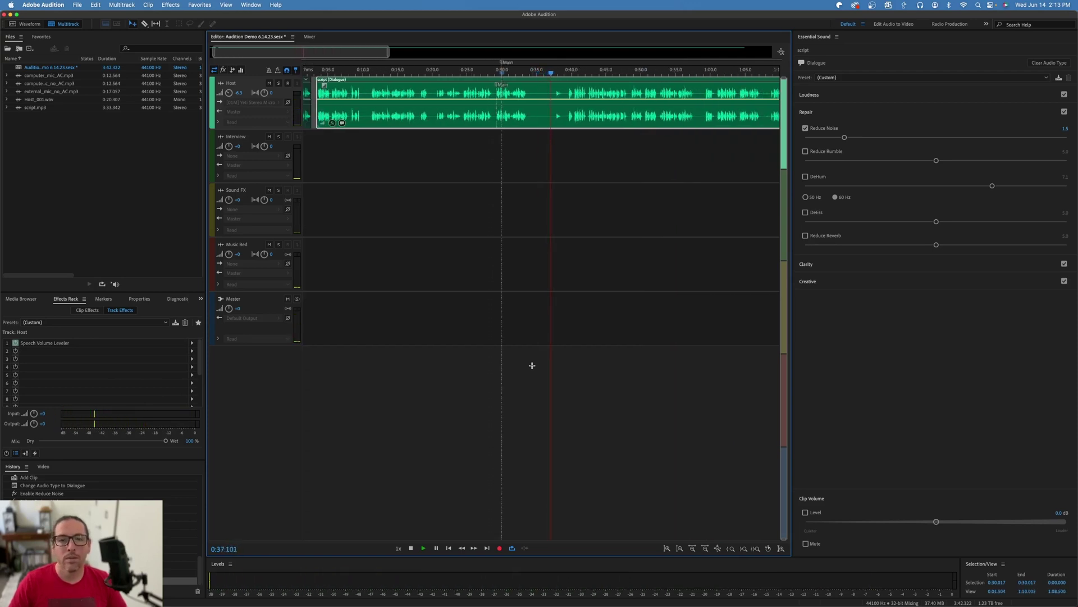
{"action": "key", "text": "space"}
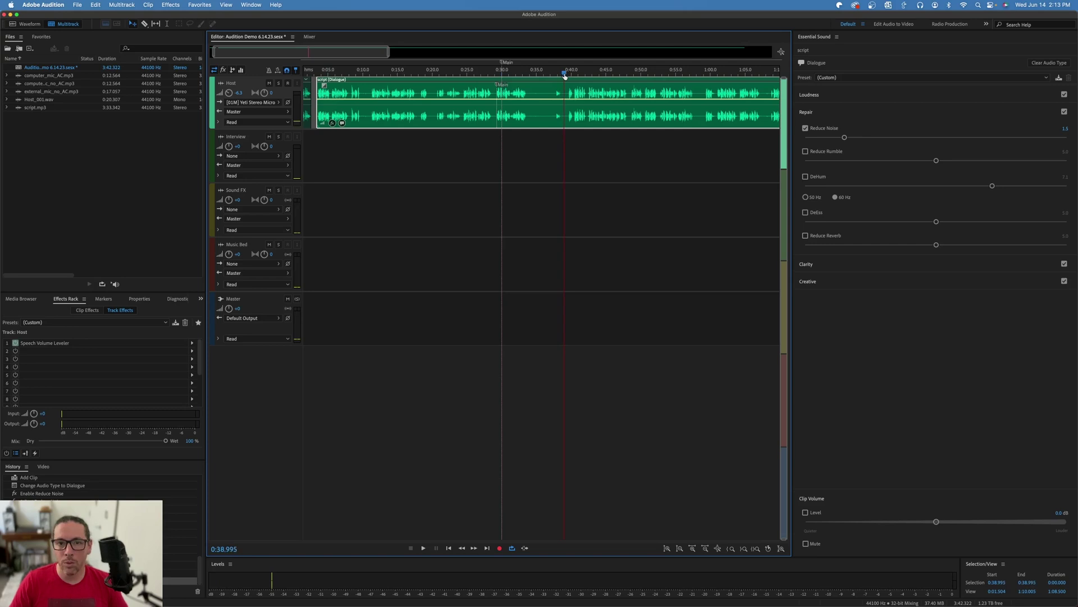
{"action": "key", "text": "super+k"}
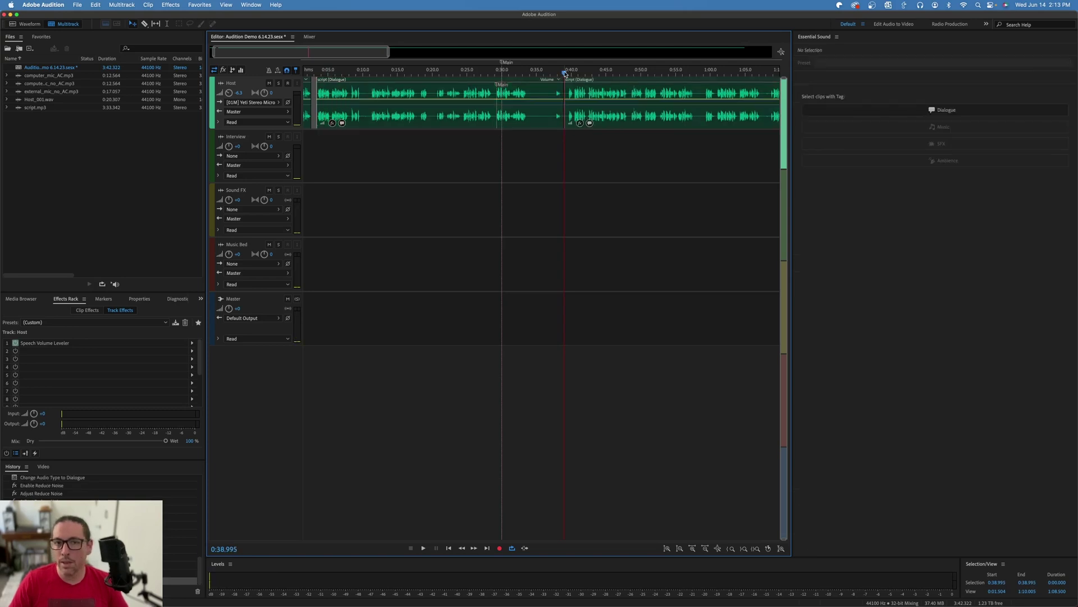
Trim the long pause off the piece before the new split and close the gap by moving the following piece to about 34.5 seconds.
{"action": "left_click", "coordinate": [556, 115]}
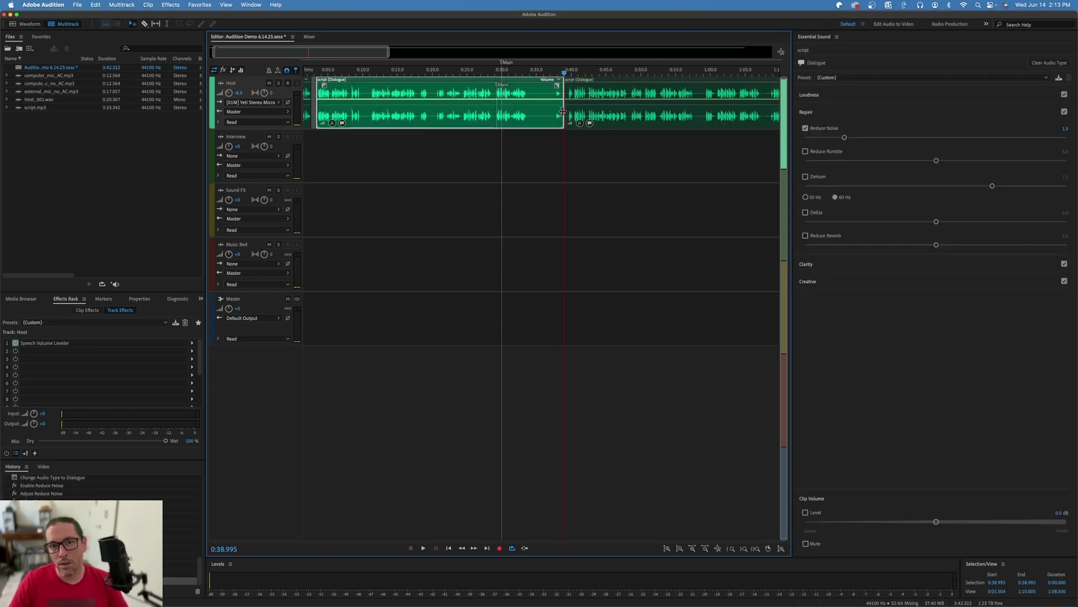
{"action": "mouse_move", "coordinate": [563, 111]}
{"action": "left_mouse_down"}
{"action": "mouse_move", "coordinate": [535, 111]}
{"action": "mouse_move", "coordinate": [600, 111]}
{"action": "mouse_move", "coordinate": [569, 109]}
{"action": "left_mouse_up"}
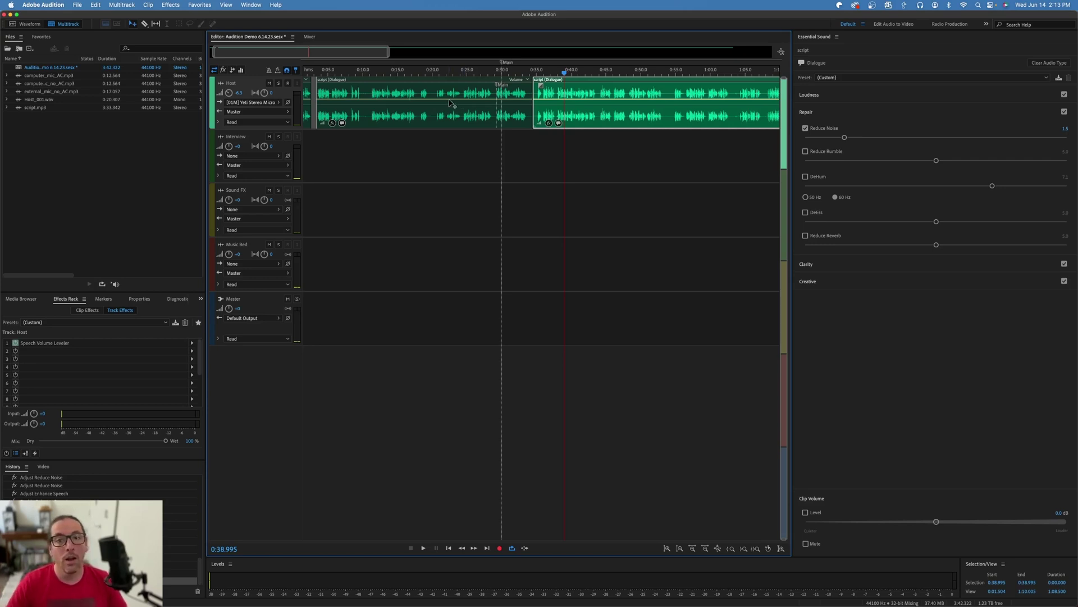
Play the edited narration from the start and stop at 0:09.544, in the pause after the opening lines.
{"action": "key", "text": "space"}
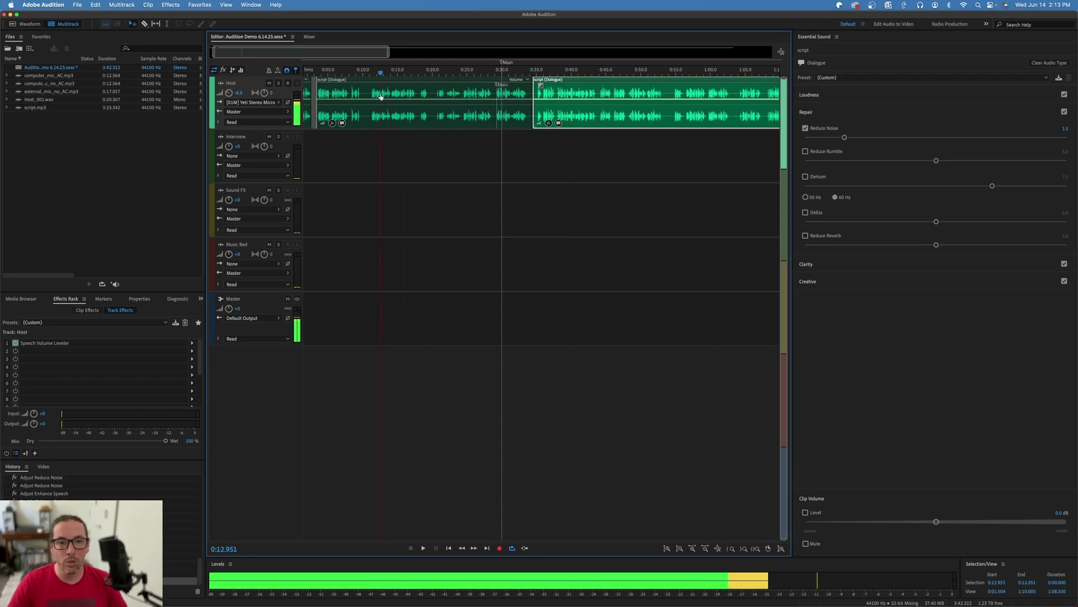
{"action": "key", "text": "Home"}
{"action": "key", "text": "space"}
{"action": "key", "text": "space"}
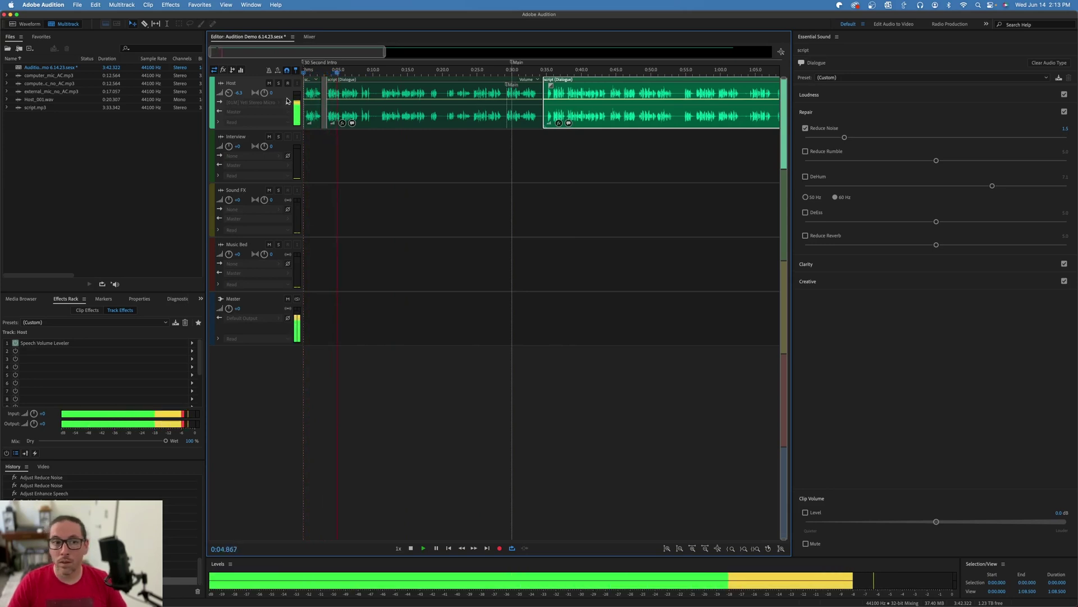
{"action": "key", "text": "space"}
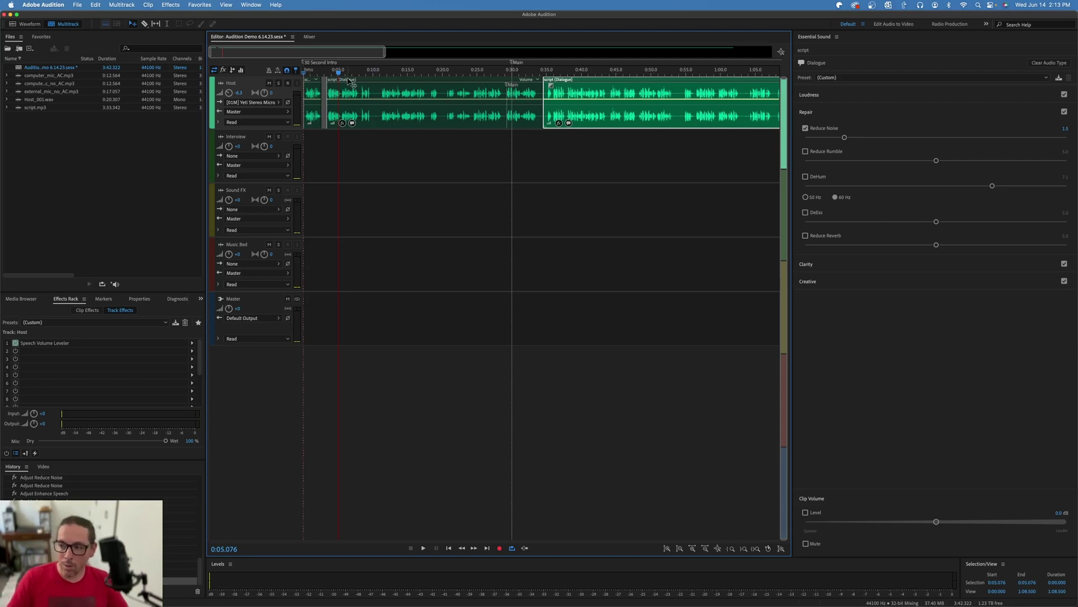
{"action": "key", "text": "space"}
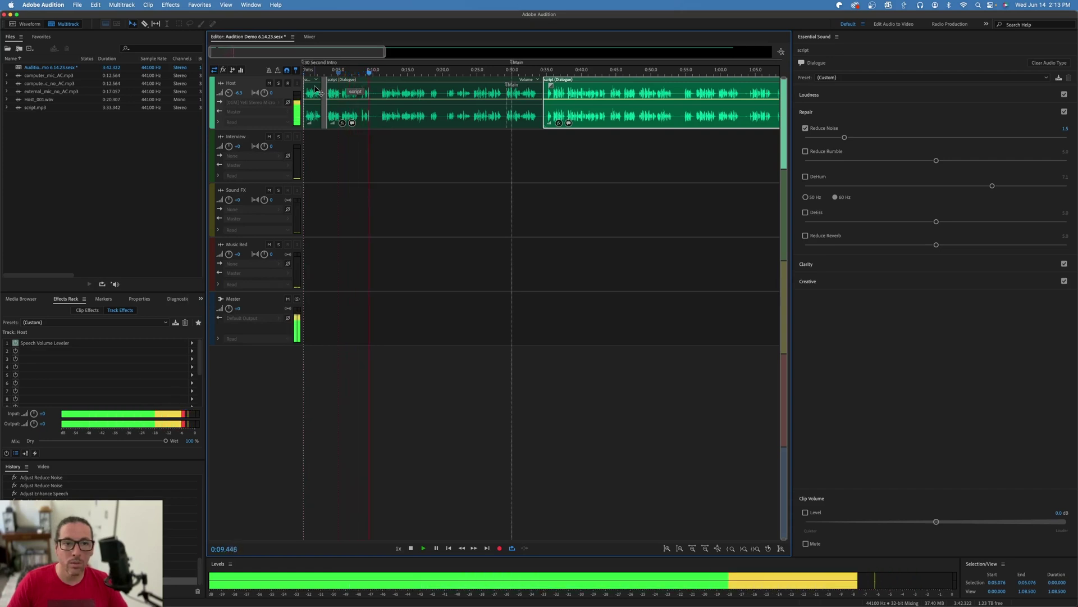
{"action": "key", "text": "space"}
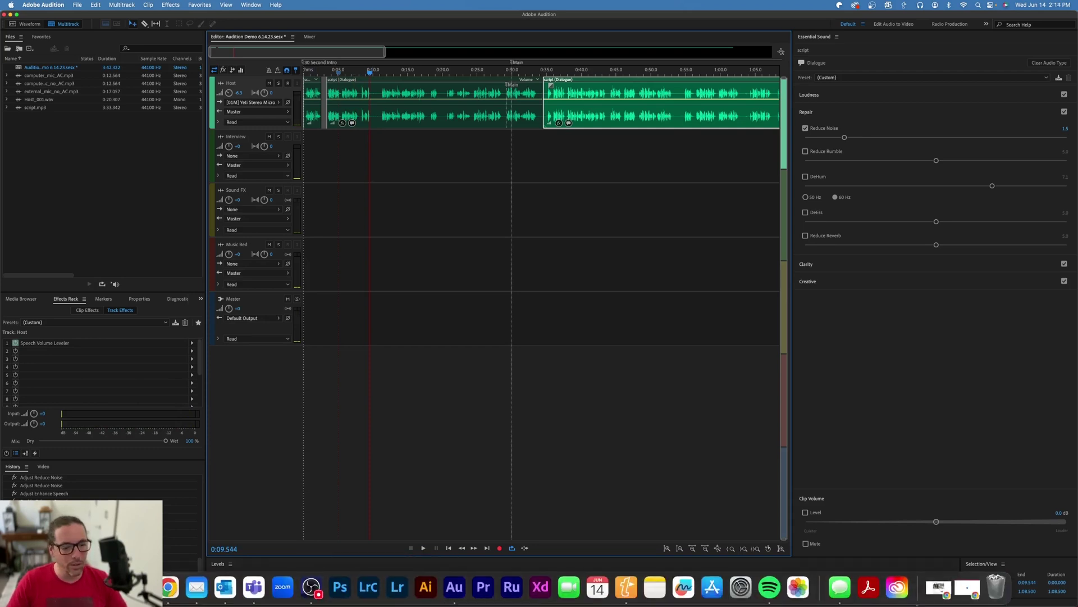
Switch to Finder, preview the boiling-water sounds, and add 412843__inspectorj__boiling-water-large-a.wav to the Interview track at 0:09.544.
{"action": "left_click", "coordinate": [197, 589]}
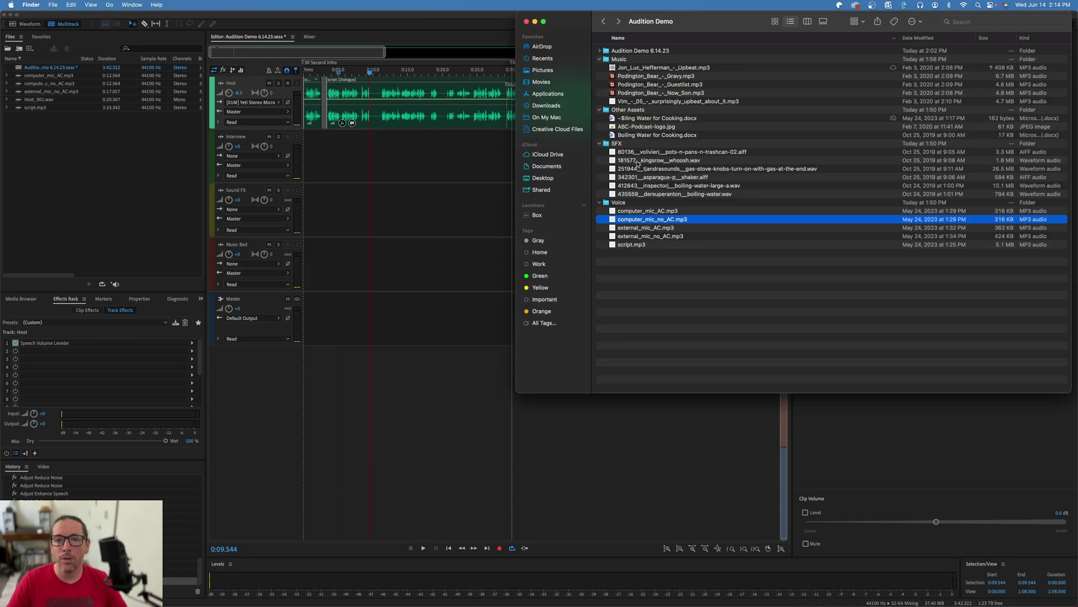
{"action": "left_click", "coordinate": [667, 194]}
{"action": "key", "text": "space"}
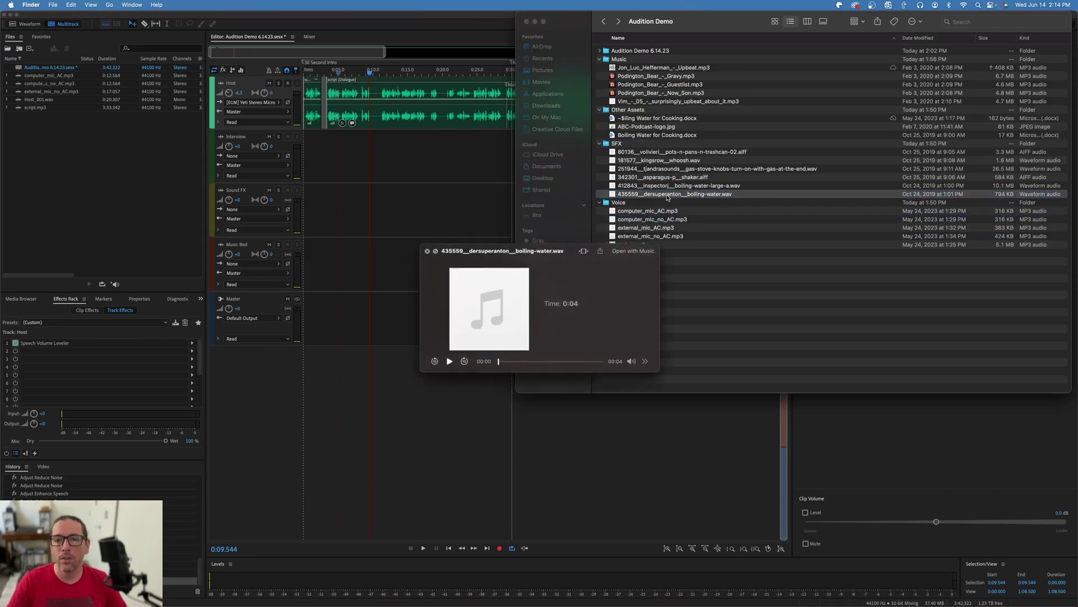
{"action": "key", "text": "Up"}
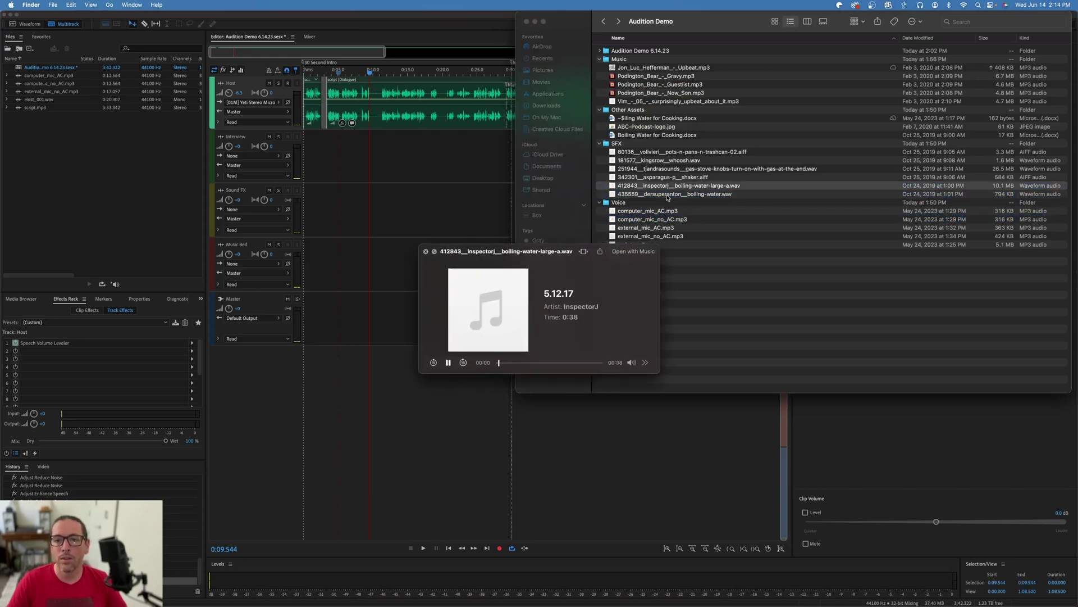
{"action": "key", "text": "space"}
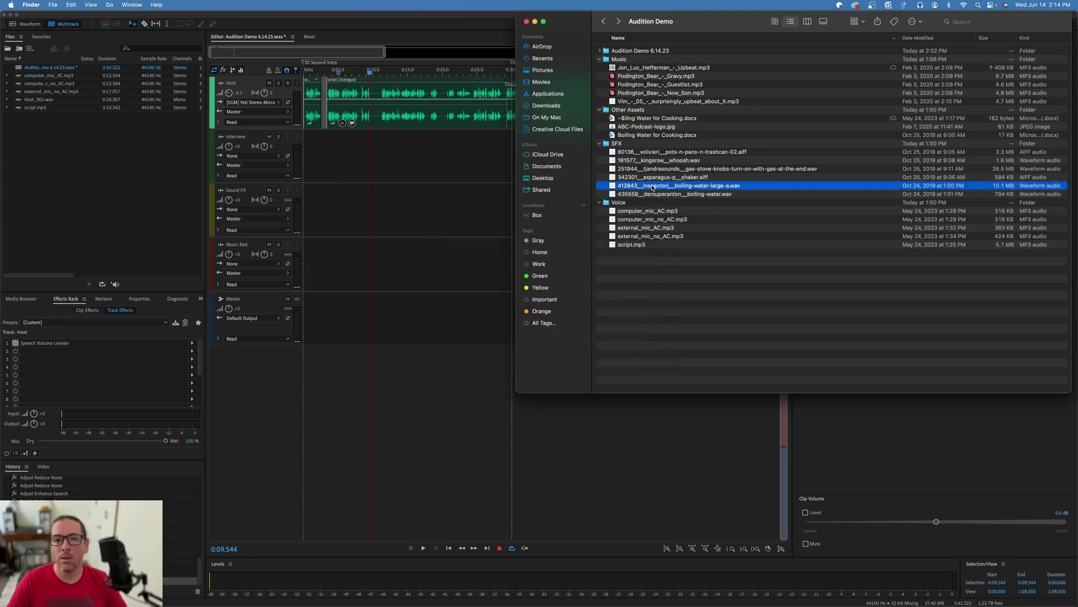
{"action": "left_click_drag", "start_coordinate": [653, 187], "coordinate": [373, 167]}
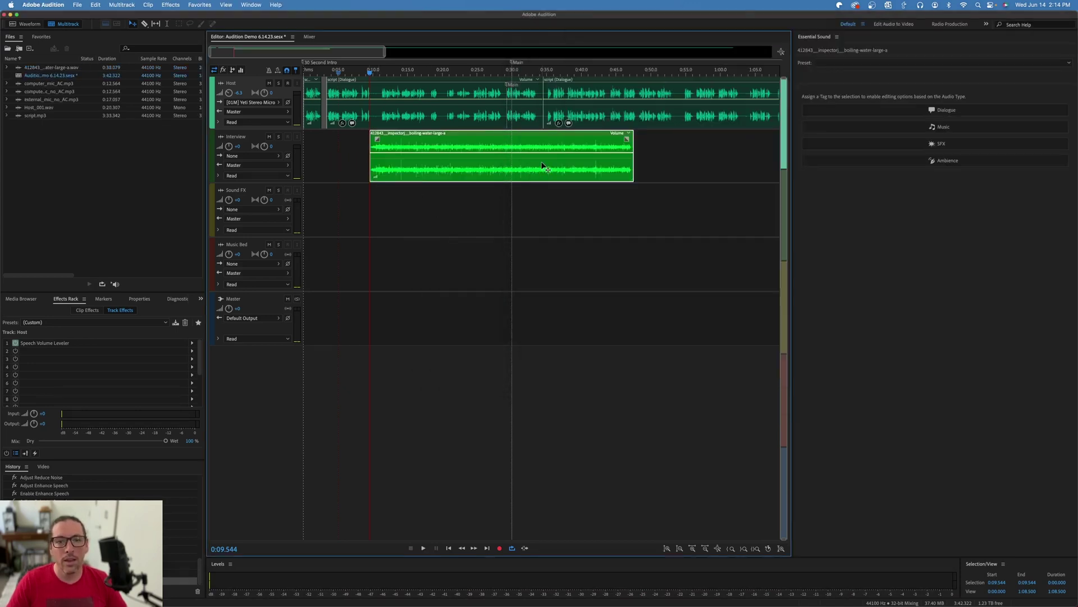
Shorten the boiling-water clip on the Interview track to about 2.7 seconds and add a fade-out at its end.
{"action": "left_click", "coordinate": [534, 163]}
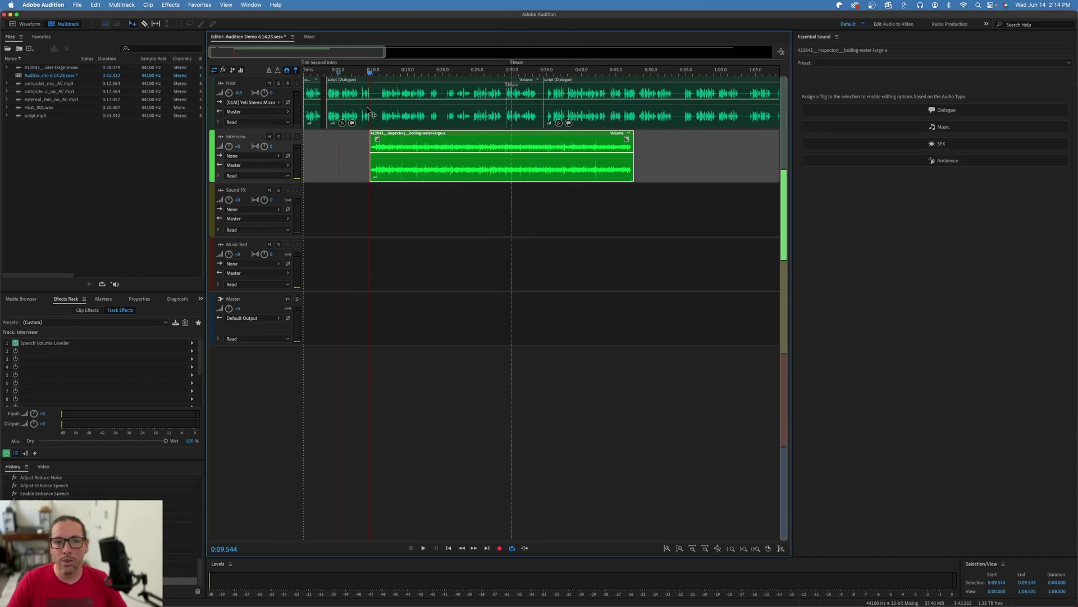
{"action": "left_click_drag", "start_coordinate": [633, 167], "coordinate": [387, 172]}
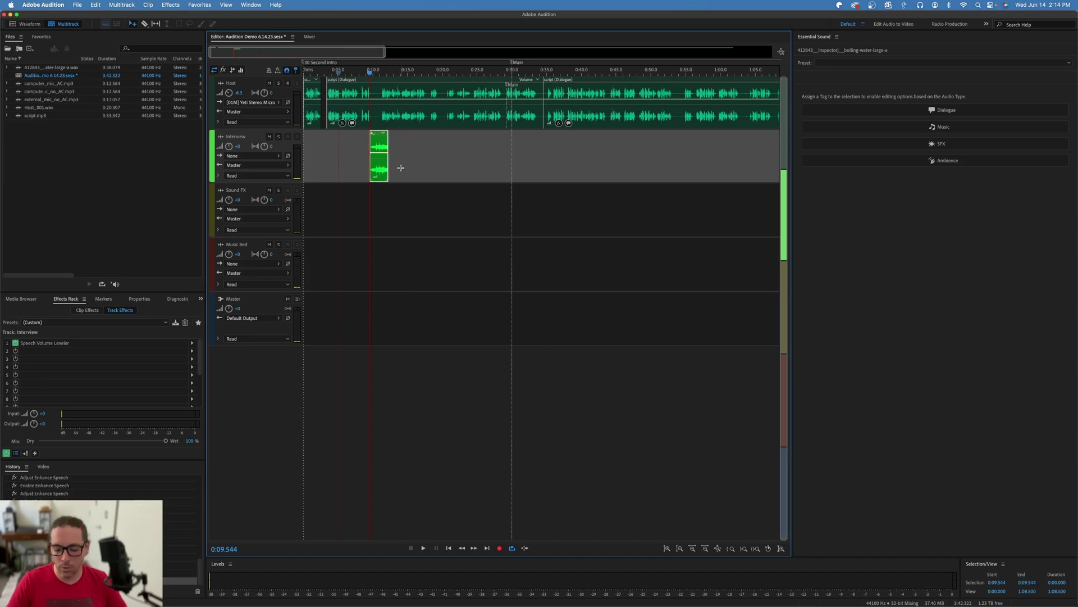
{"action": "scroll", "coordinate": [399, 166], "scroll_direction": "up", "scroll_amount": 3}
{"action": "scroll", "coordinate": [439, 158], "scroll_direction": "up", "scroll_amount": 3}
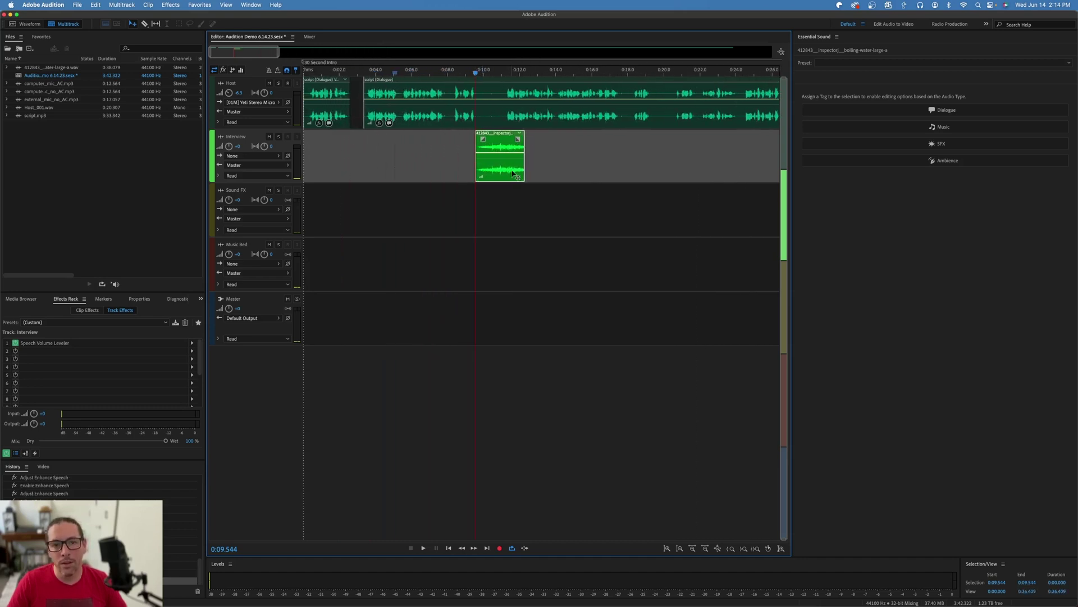
{"action": "left_click_drag", "start_coordinate": [518, 141], "coordinate": [499, 160]}
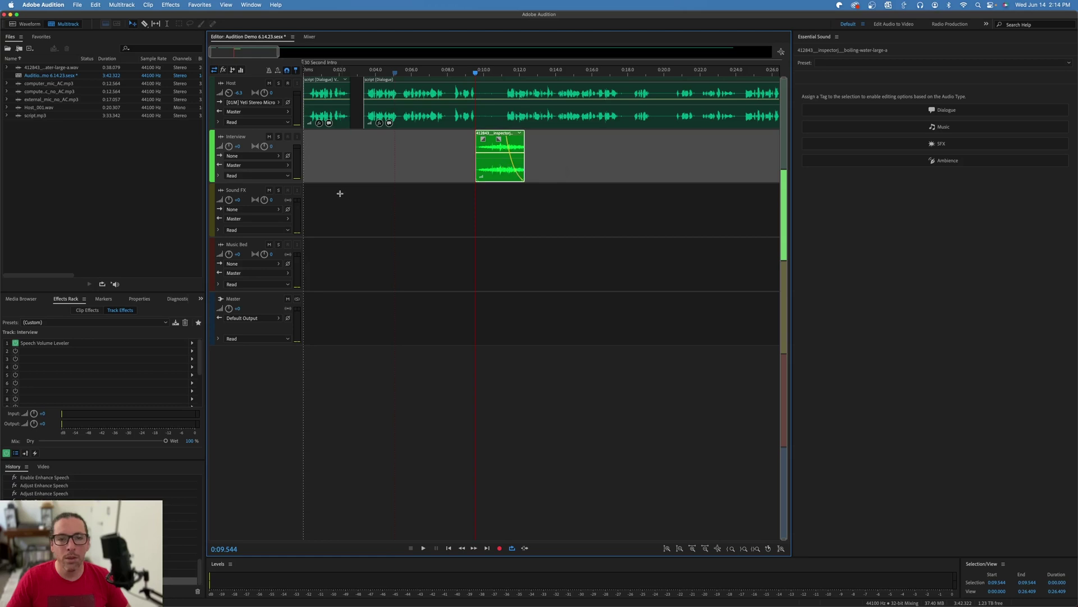
Play the boiling-water clip, lengthen its fade-out slightly, and check the transition again from about 8 seconds.
{"action": "key", "text": "space"}
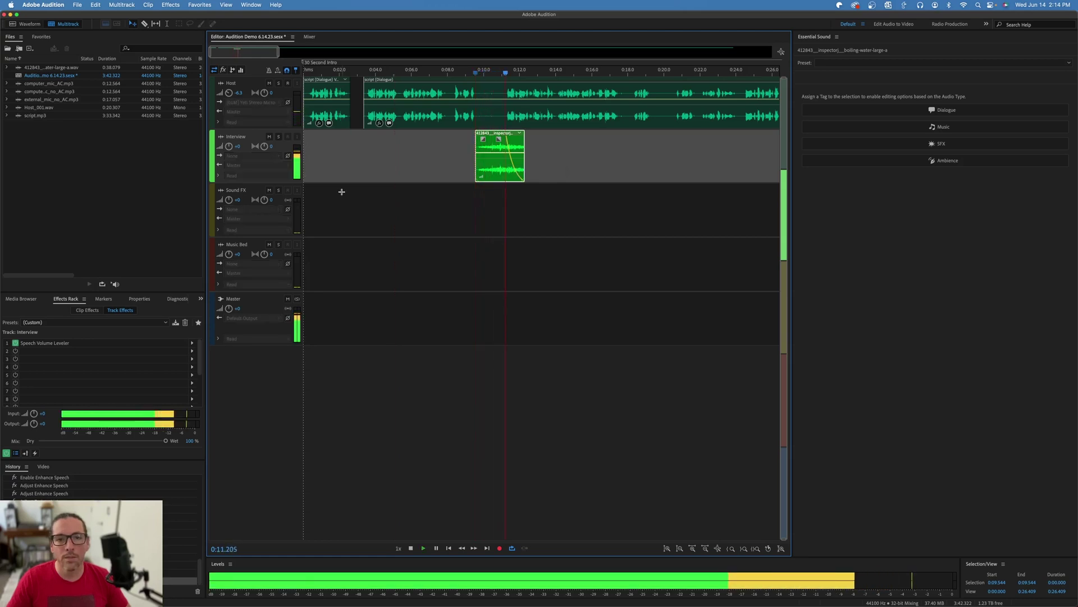
{"action": "key", "text": "space"}
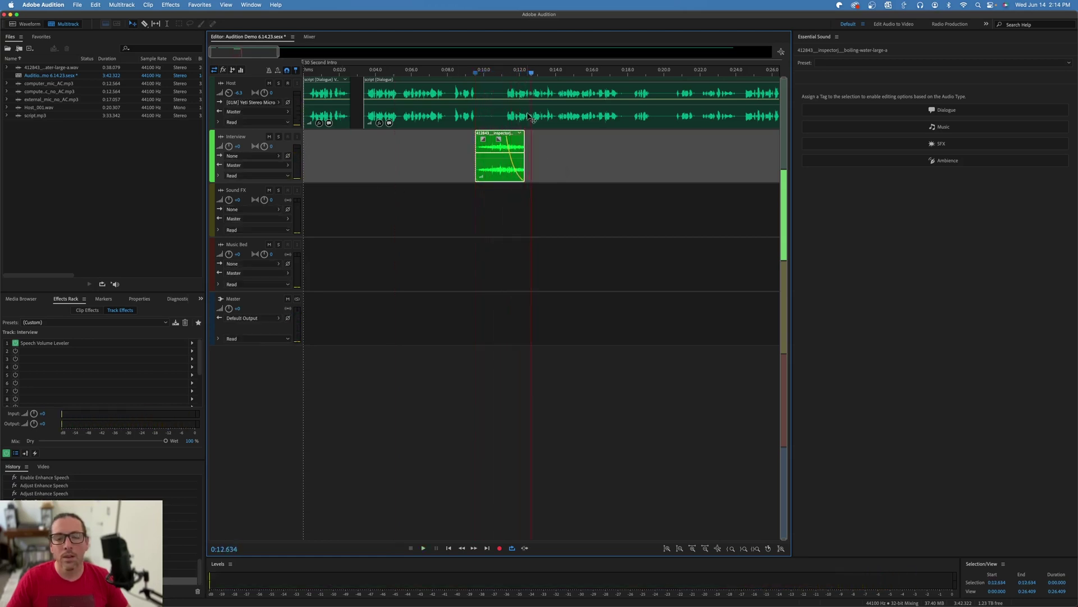
{"action": "left_click_drag", "start_coordinate": [498, 137], "coordinate": [495, 140]}
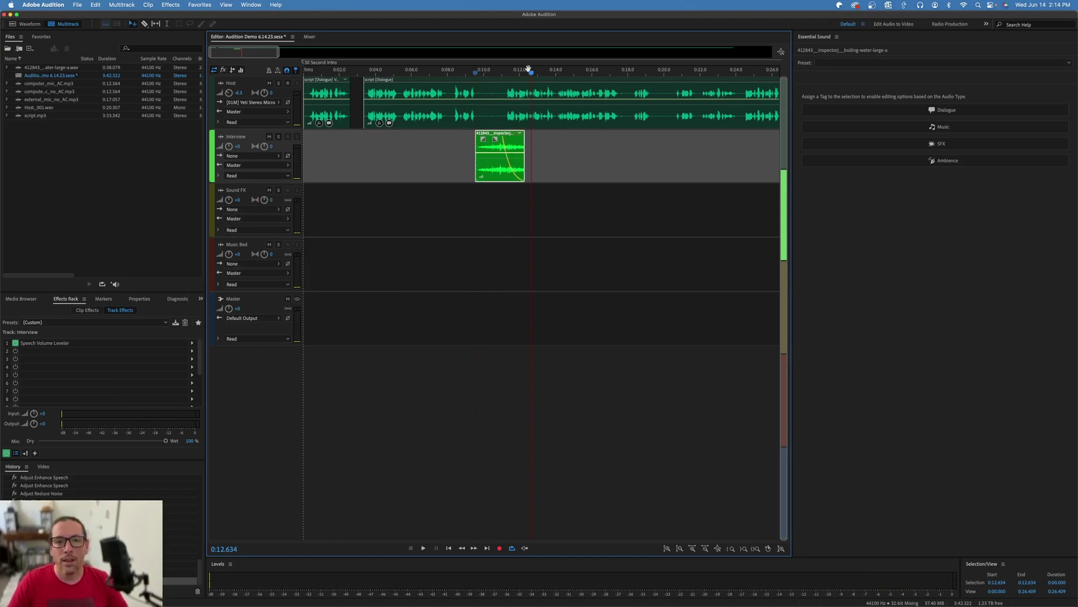
{"action": "key", "text": "space"}
{"action": "left_click", "coordinate": [448, 73]}
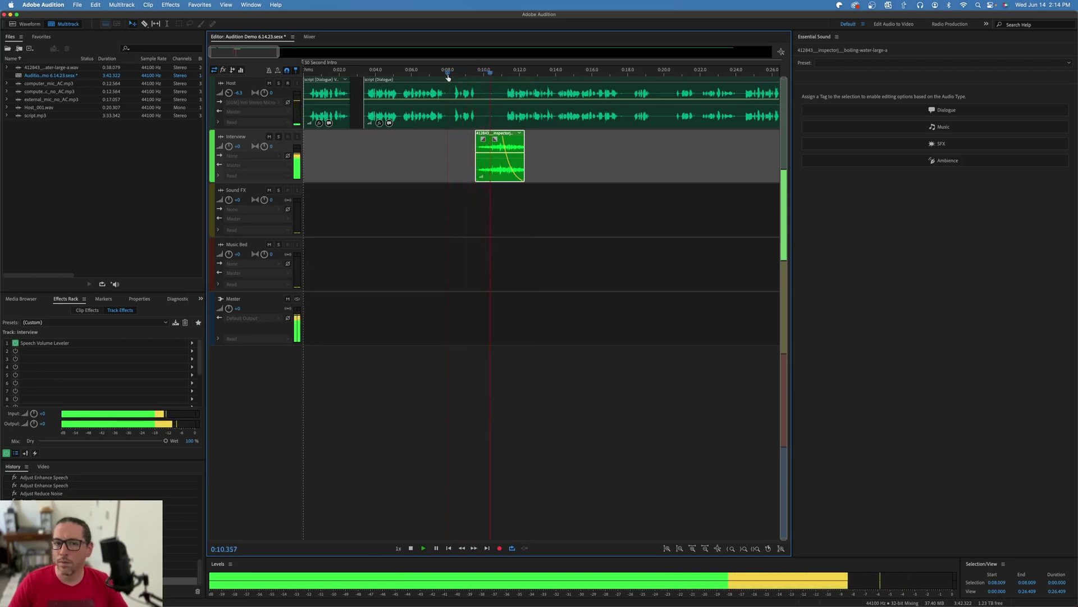
{"action": "key", "text": "space"}
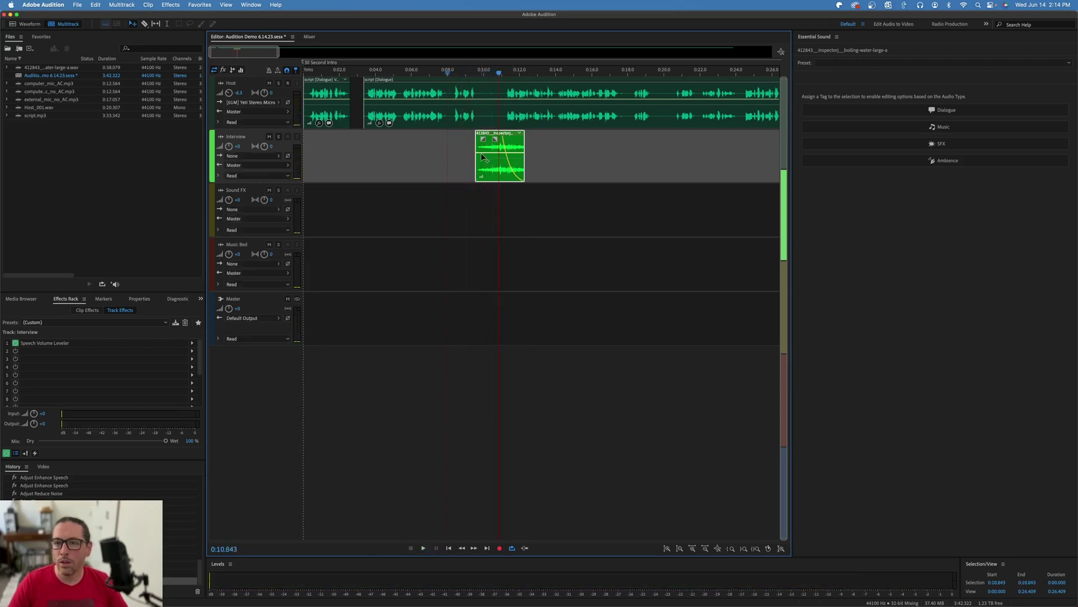
Tag the boiling-water clip as SFX, set its clip level to about -7.6 dB, and play from about 8 seconds.
{"action": "left_click", "coordinate": [944, 143]}
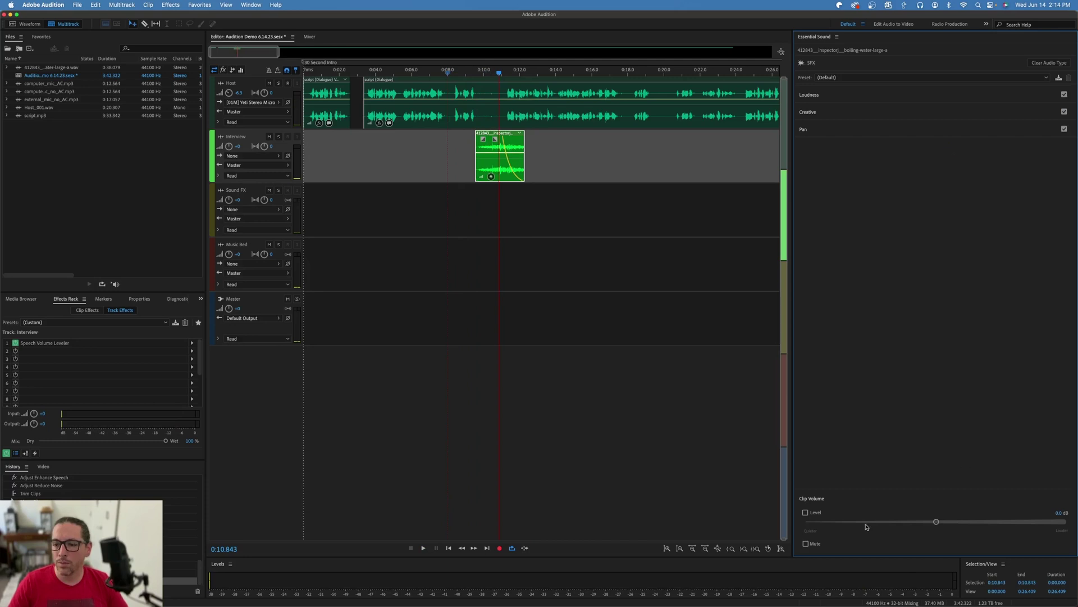
{"action": "left_click", "coordinate": [806, 512]}
{"action": "left_click_drag", "start_coordinate": [908, 523], "coordinate": [905, 523]}
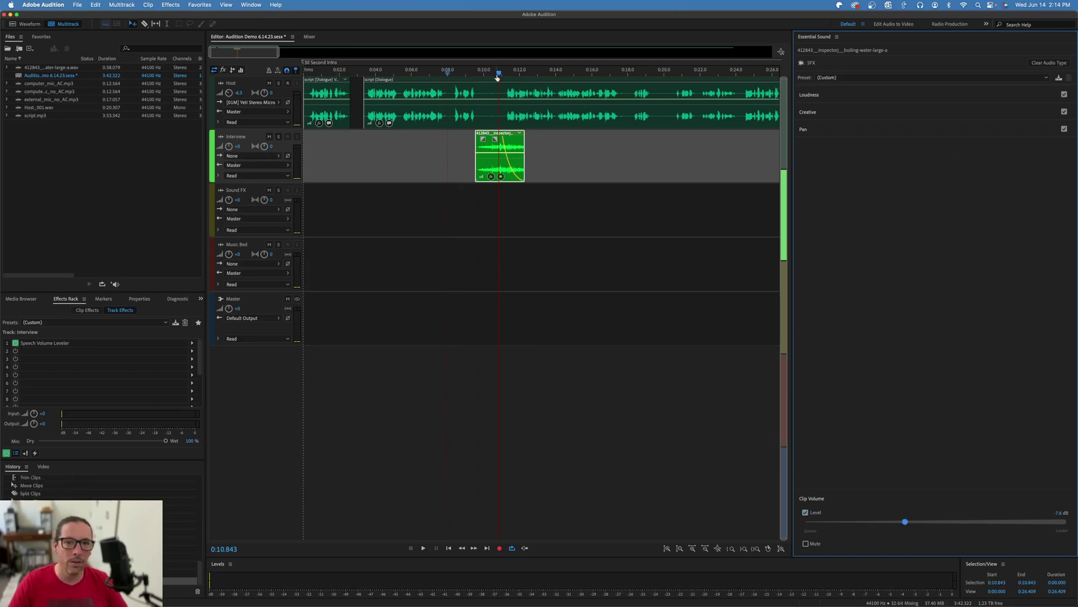
{"action": "left_click_drag", "start_coordinate": [497, 73], "coordinate": [453, 74]}
{"action": "key", "text": "space"}
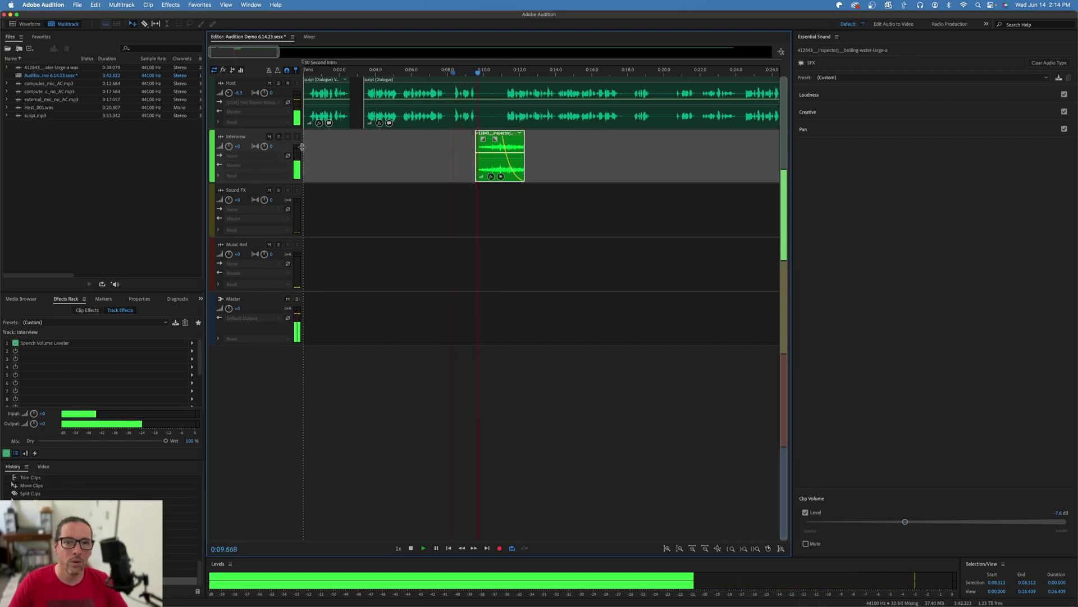
Lower the boiling-water clip's level in stages to -25.4 dB, replaying the passage before and under it after each change.
{"action": "left_click_drag", "start_coordinate": [905, 522], "coordinate": [879, 524]}
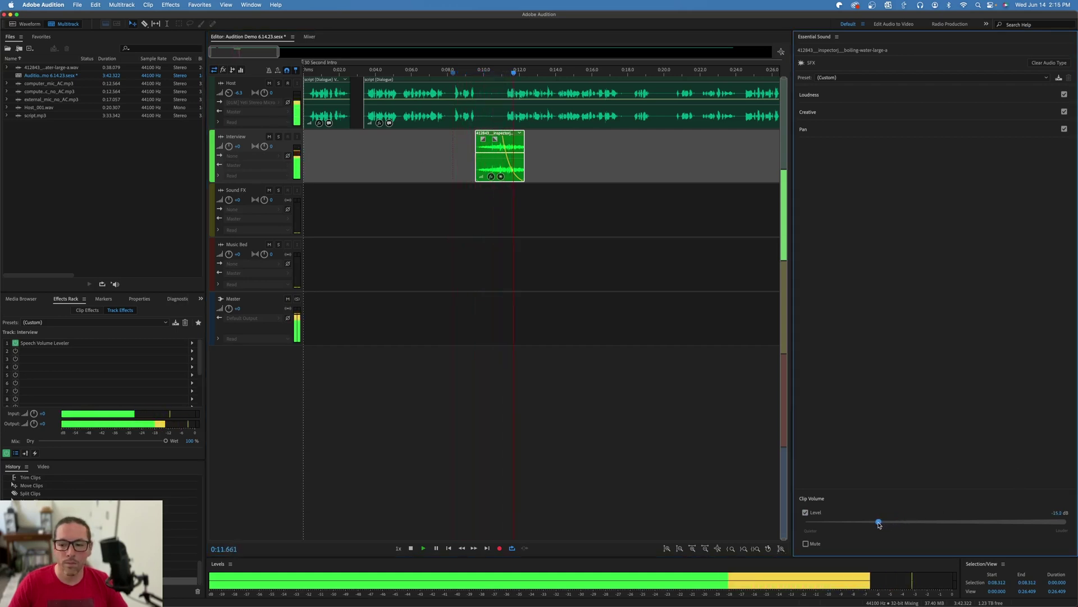
{"action": "left_click", "coordinate": [467, 74]}
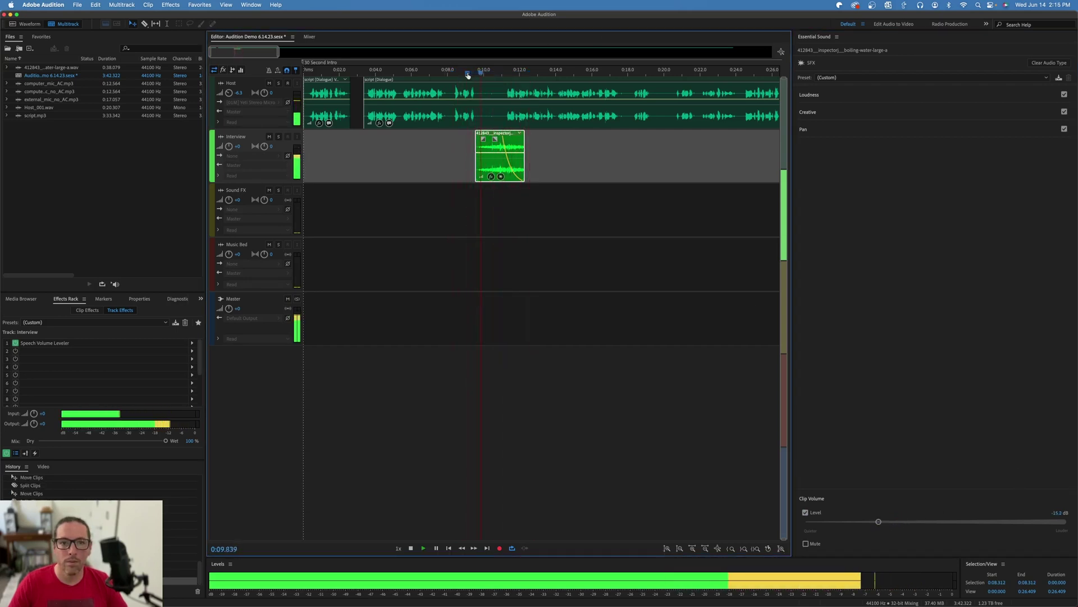
{"action": "key", "text": "space"}
{"action": "left_click_drag", "start_coordinate": [879, 521], "coordinate": [863, 522]}
{"action": "left_click", "coordinate": [459, 74]}
{"action": "key", "text": "space"}
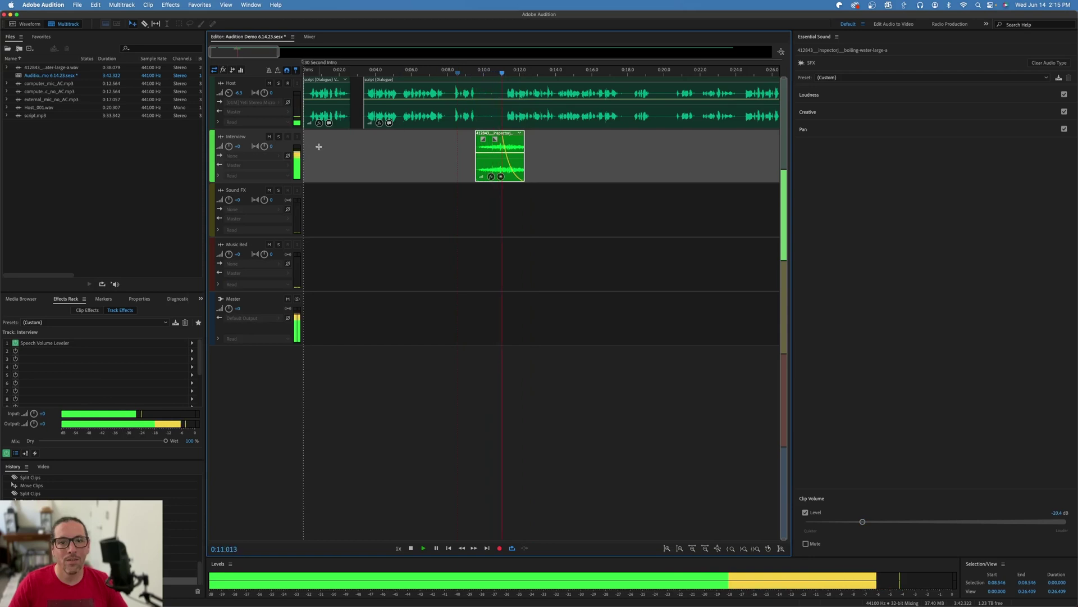
{"action": "key", "text": "space"}
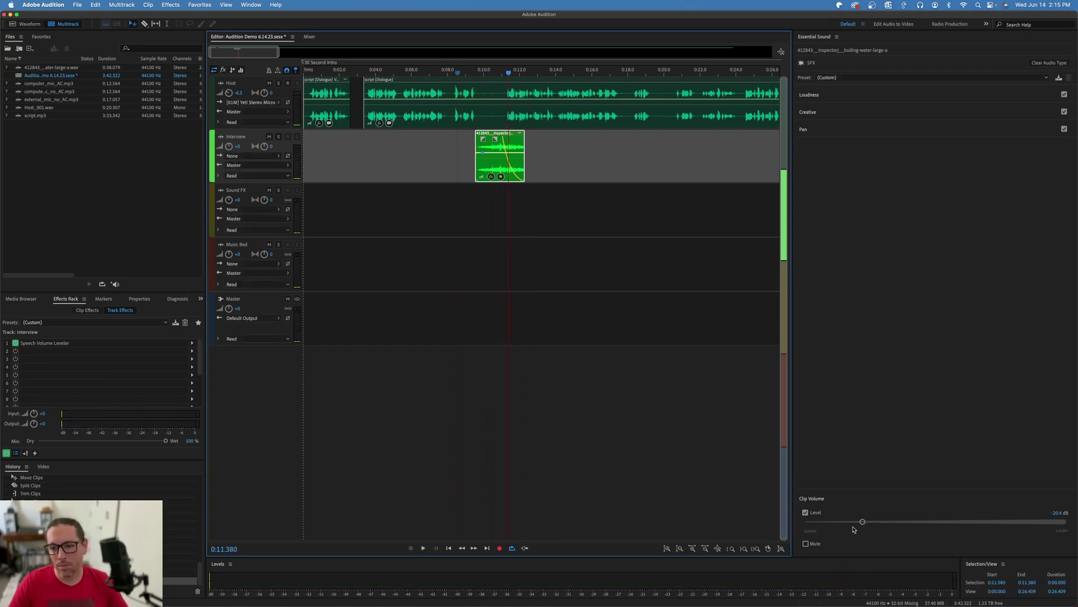
{"action": "left_click", "coordinate": [856, 523]}
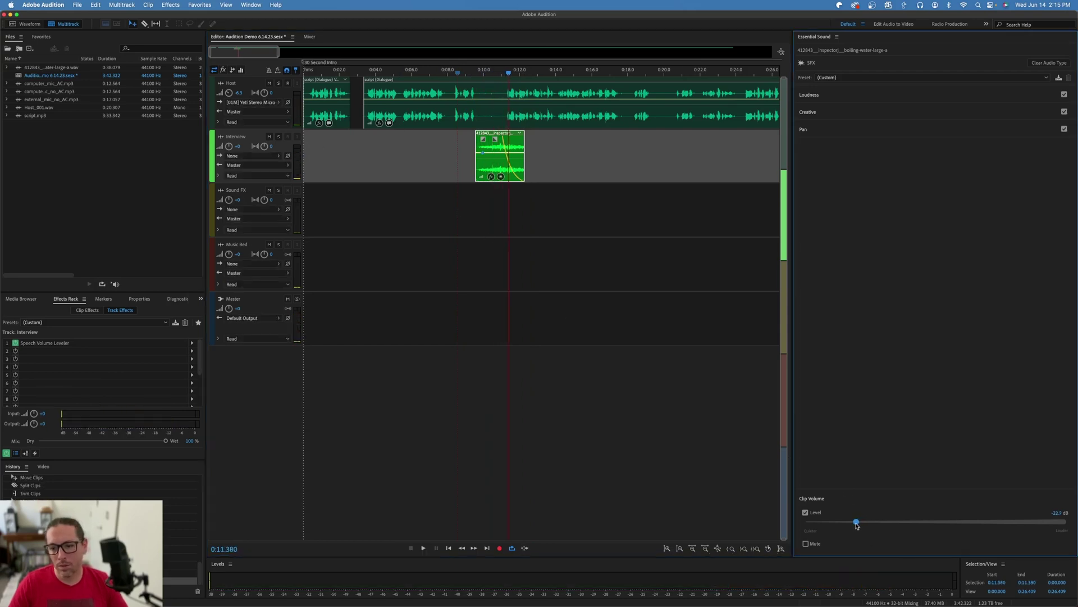
{"action": "left_click", "coordinate": [465, 71]}
{"action": "key", "text": "space"}
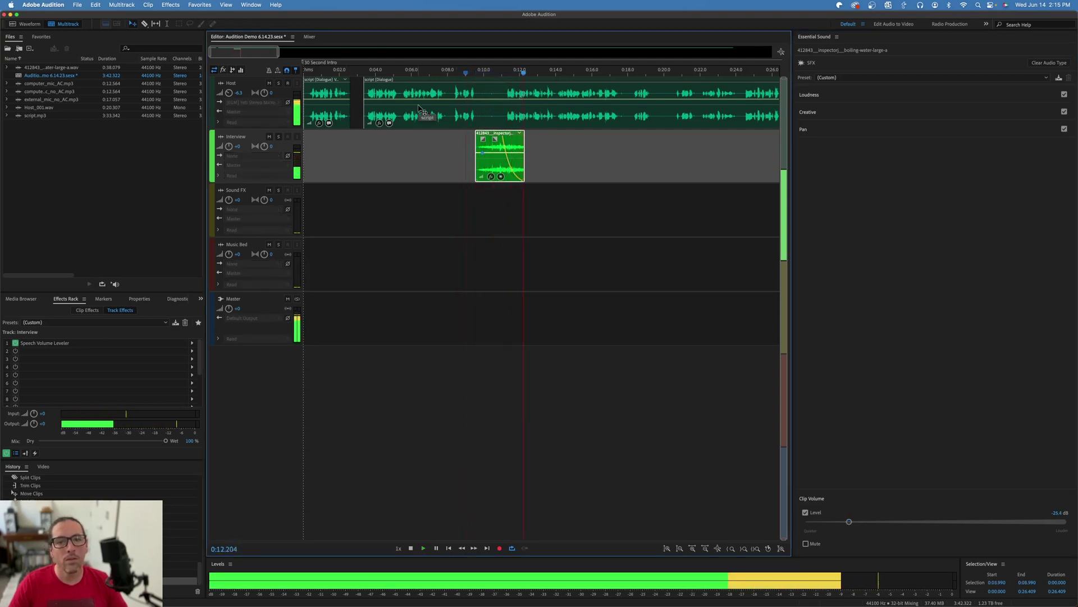
{"action": "key", "text": "space"}
Shorten the boiling-water clip on the Interview track to about 2 seconds and play the end of its fade-out.
{"action": "left_click_drag", "start_coordinate": [524, 161], "coordinate": [511, 161]}
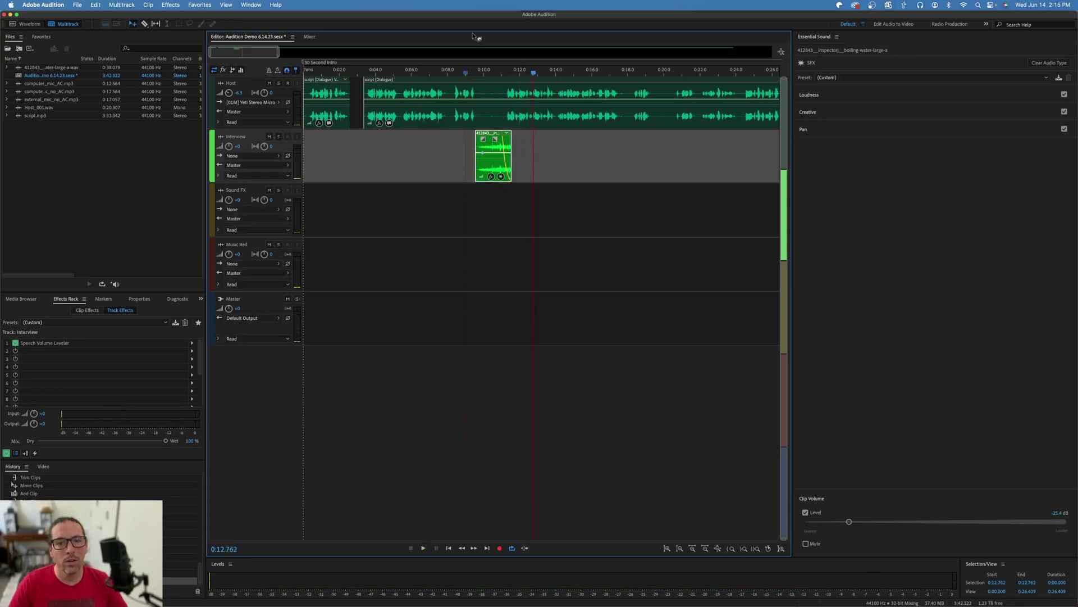
{"action": "left_click", "coordinate": [497, 72]}
{"action": "key", "text": "space"}
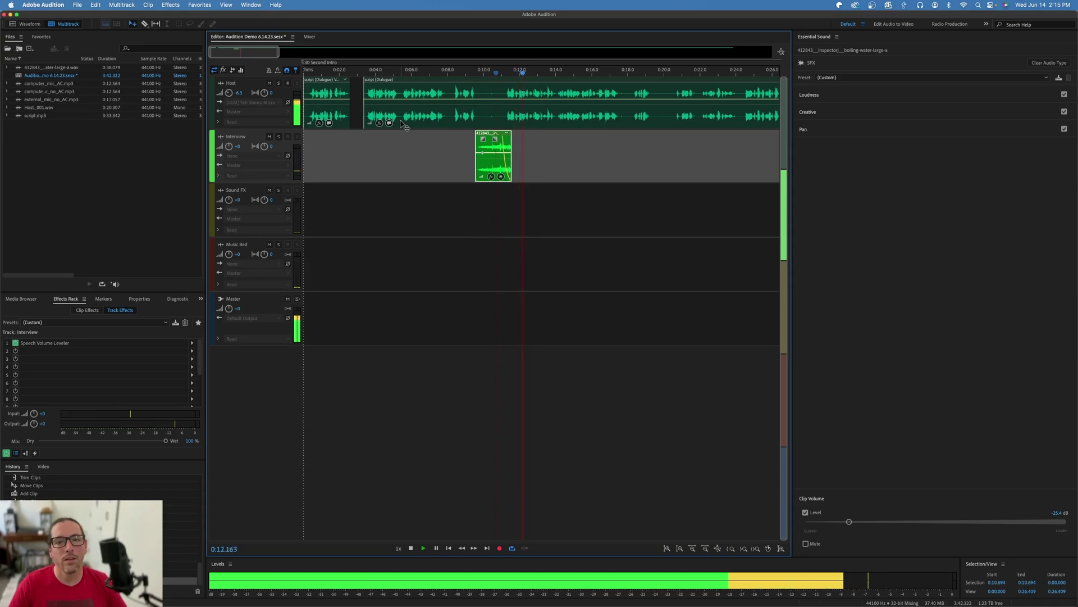
{"action": "key", "text": "space"}
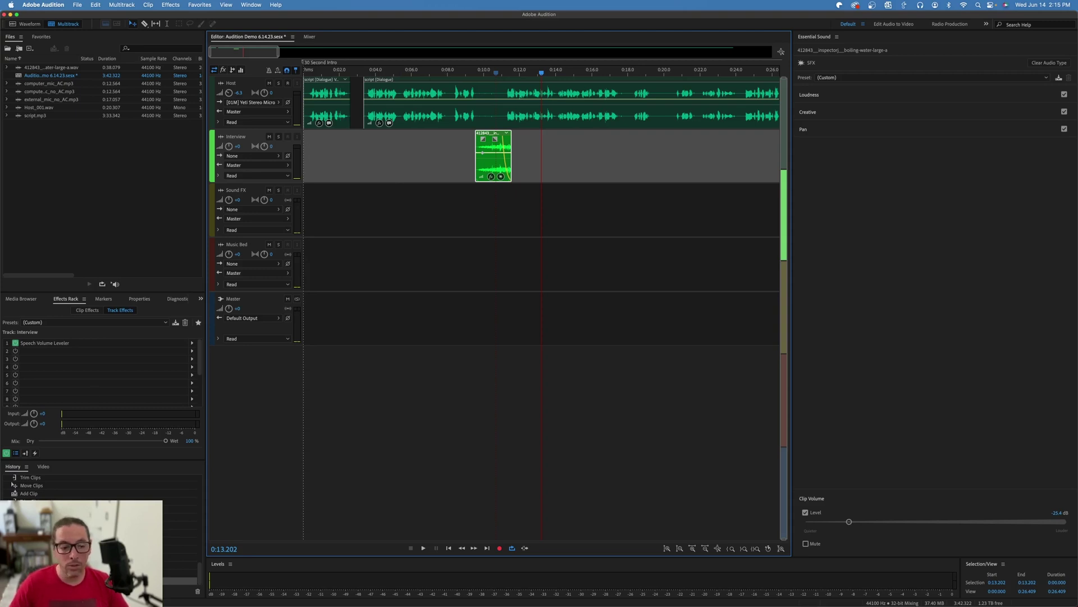
Switch to Finder and preview the shaker, gas-stove-knobs and pots-n-pans sound effects in the SFX folder.
{"action": "left_click", "coordinate": [174, 589]}
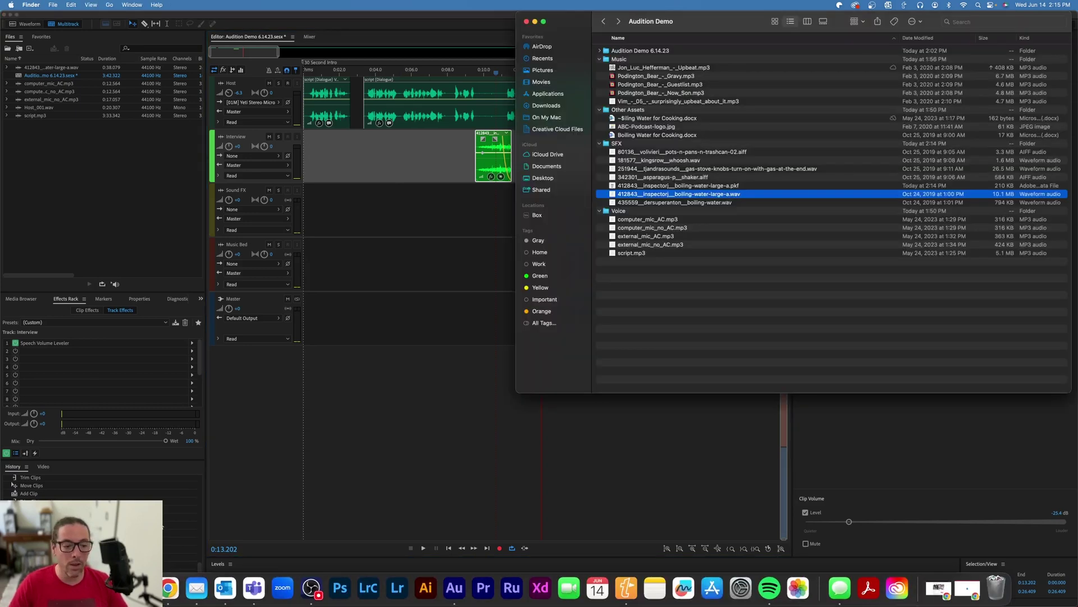
{"action": "left_click", "coordinate": [724, 169]}
{"action": "left_click", "coordinate": [697, 177]}
{"action": "key", "text": "space"}
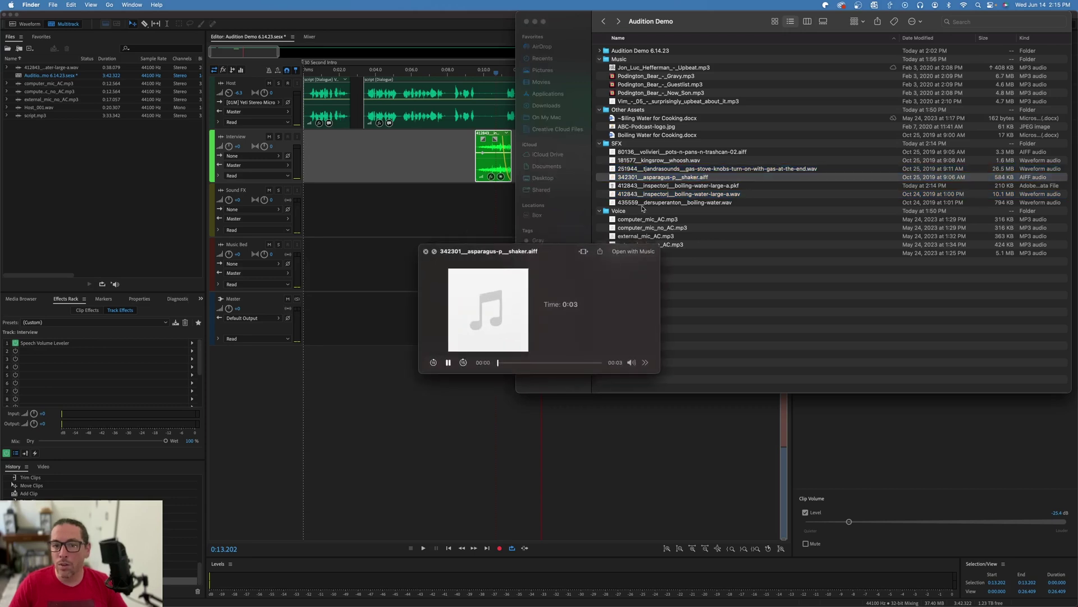
{"action": "key", "text": "space"}
{"action": "key", "text": "Up"}
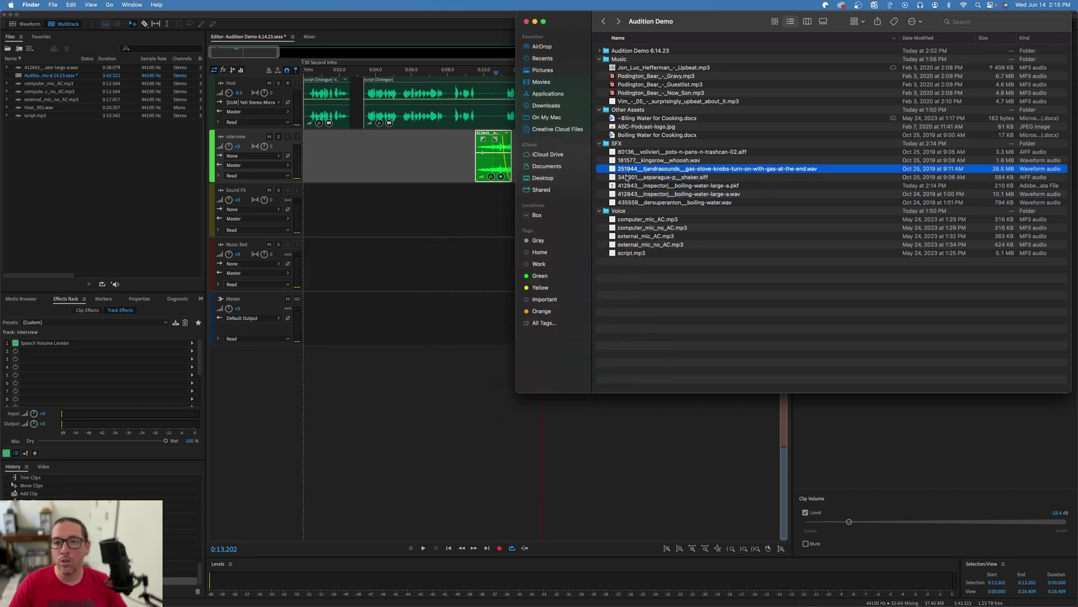
{"action": "key", "text": "space"}
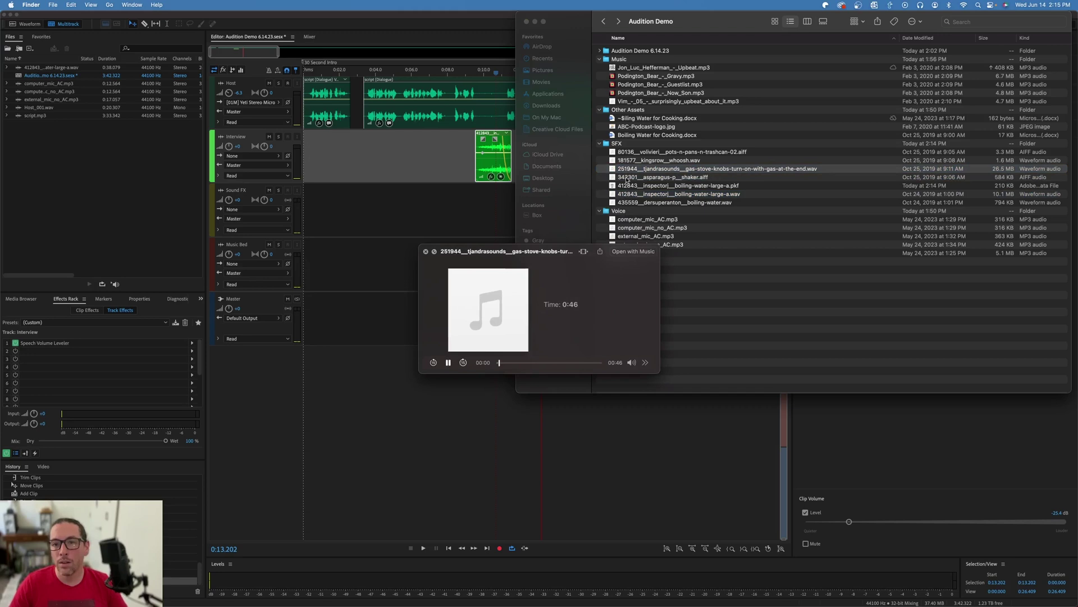
{"action": "key", "text": "space"}
{"action": "left_click", "coordinate": [648, 153]}
{"action": "key", "text": "space"}
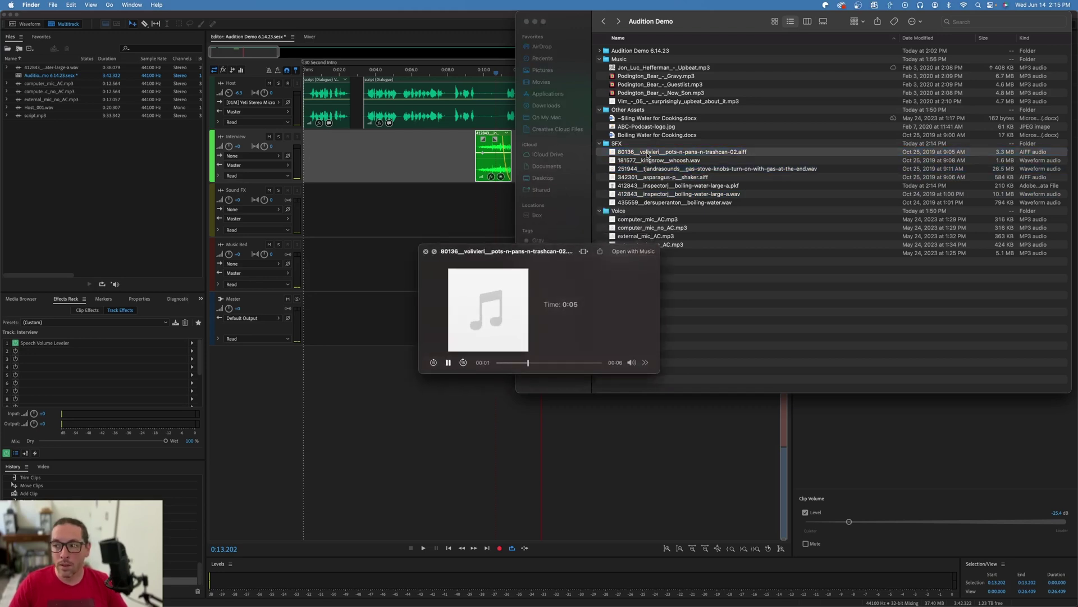
{"action": "key", "text": "space"}
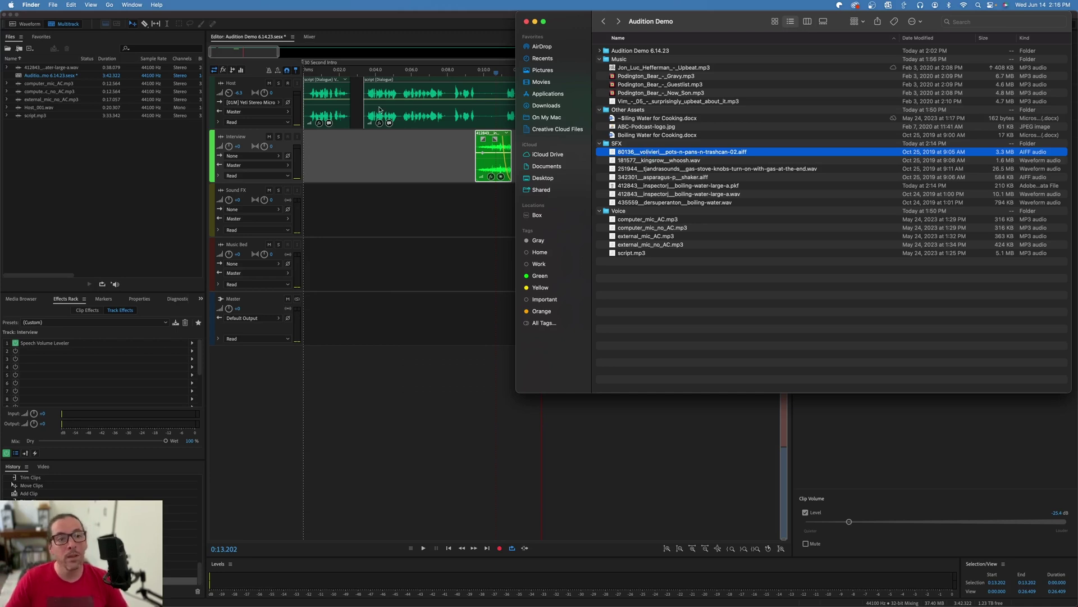
Switch back to Adobe Audition, move the boiling-water clip to the same time on the Sound FX track, and select the Music Bed track.
{"action": "left_click", "coordinate": [329, 241]}
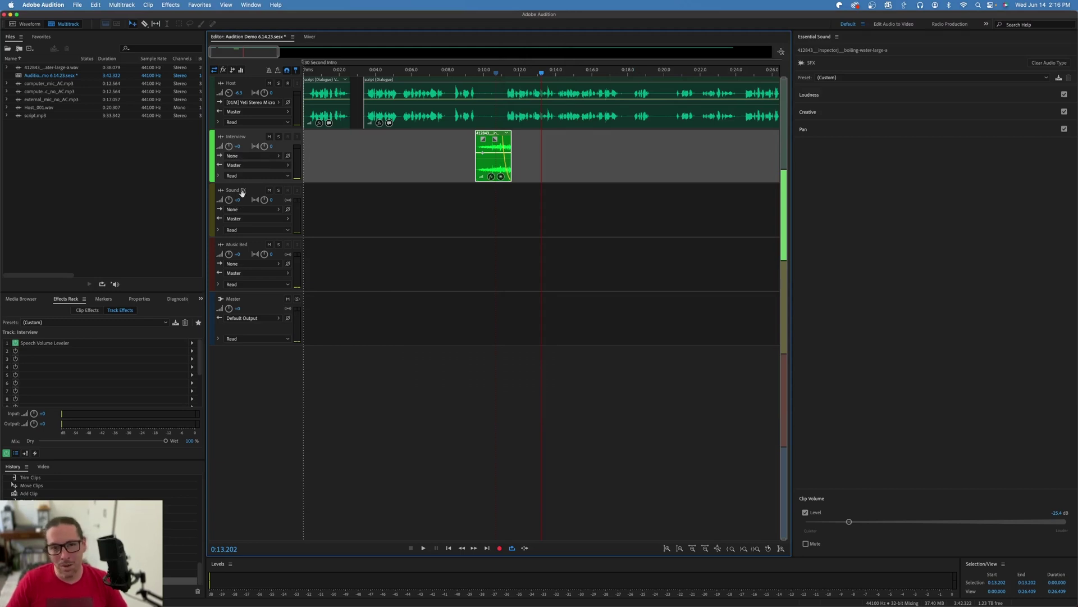
{"action": "left_click_drag", "start_coordinate": [489, 153], "coordinate": [487, 189]}
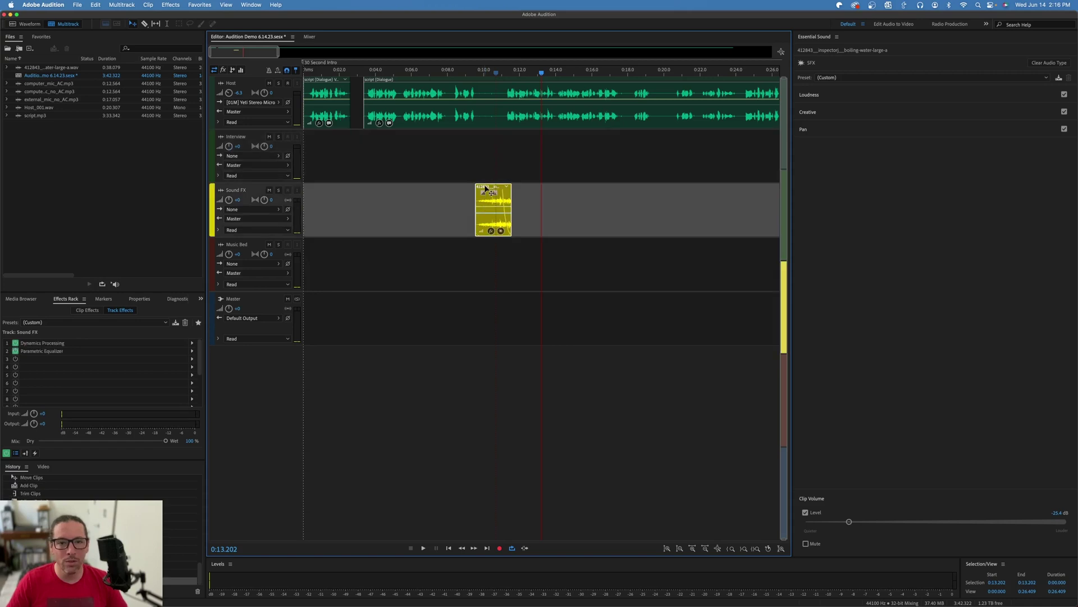
{"action": "left_click", "coordinate": [324, 255]}
Switch to Finder, preview Vim_-_05_-_surprisingly_upbeat_about_it.mp3, and add it at the session start on a new track below Music Bed.
{"action": "mouse_move", "coordinate": [194, 579]}
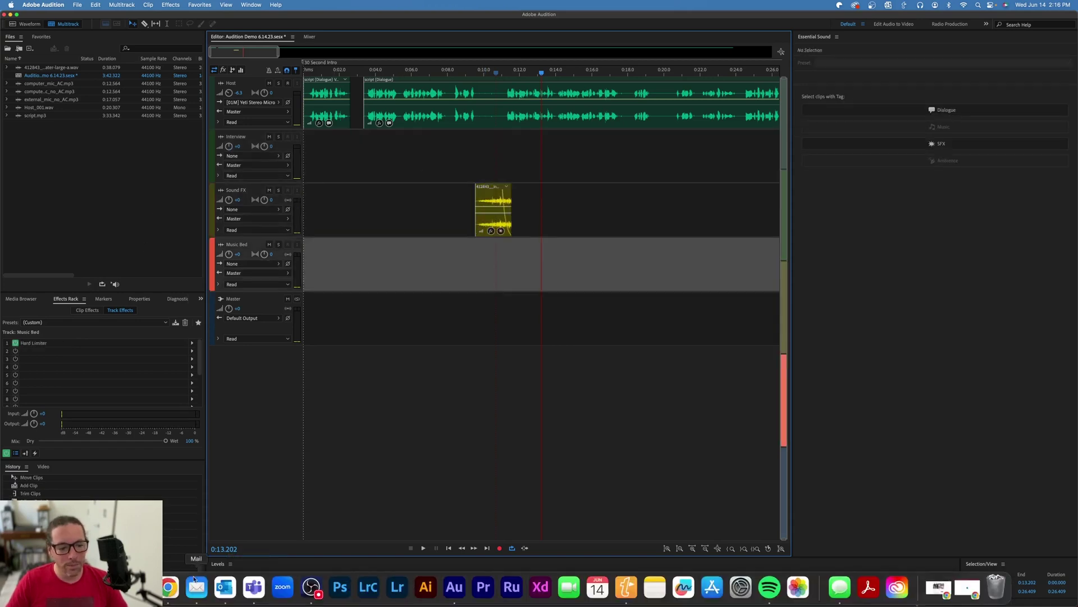
{"action": "left_click", "coordinate": [140, 587]}
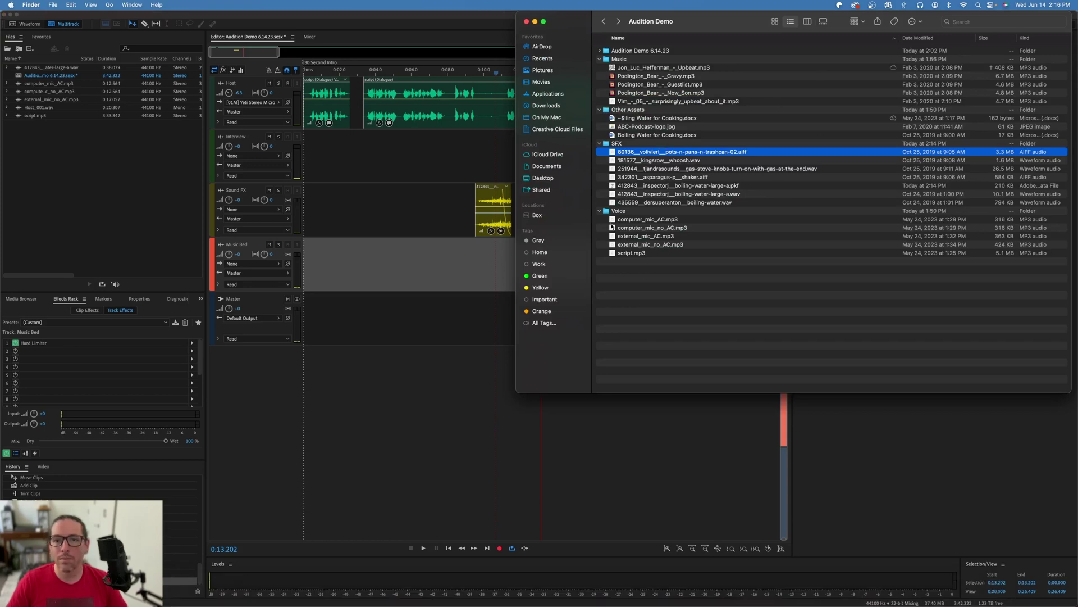
{"action": "left_click", "coordinate": [635, 101]}
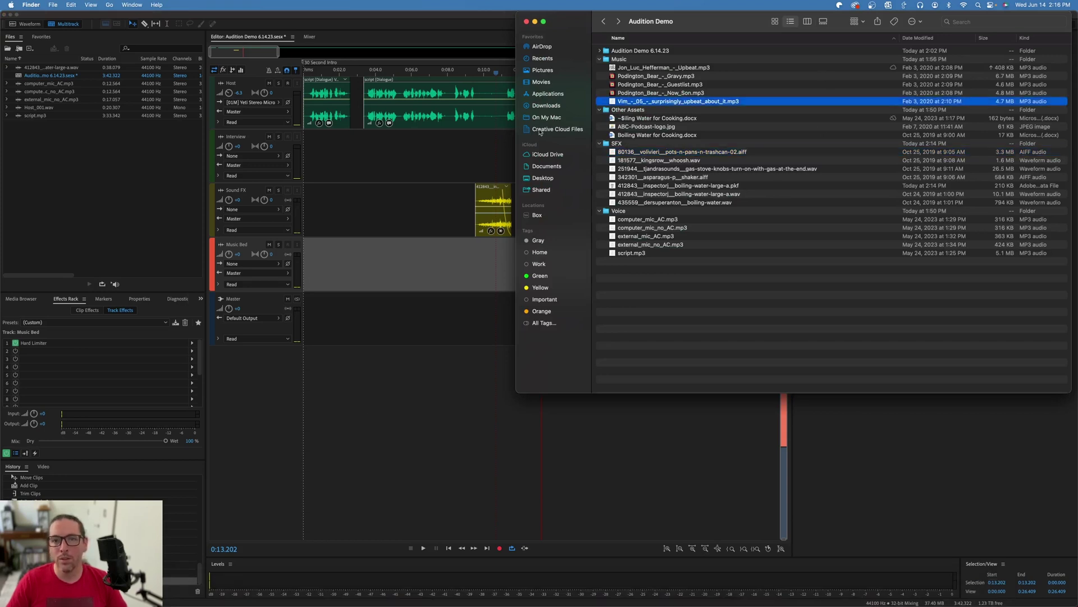
{"action": "key", "text": "space"}
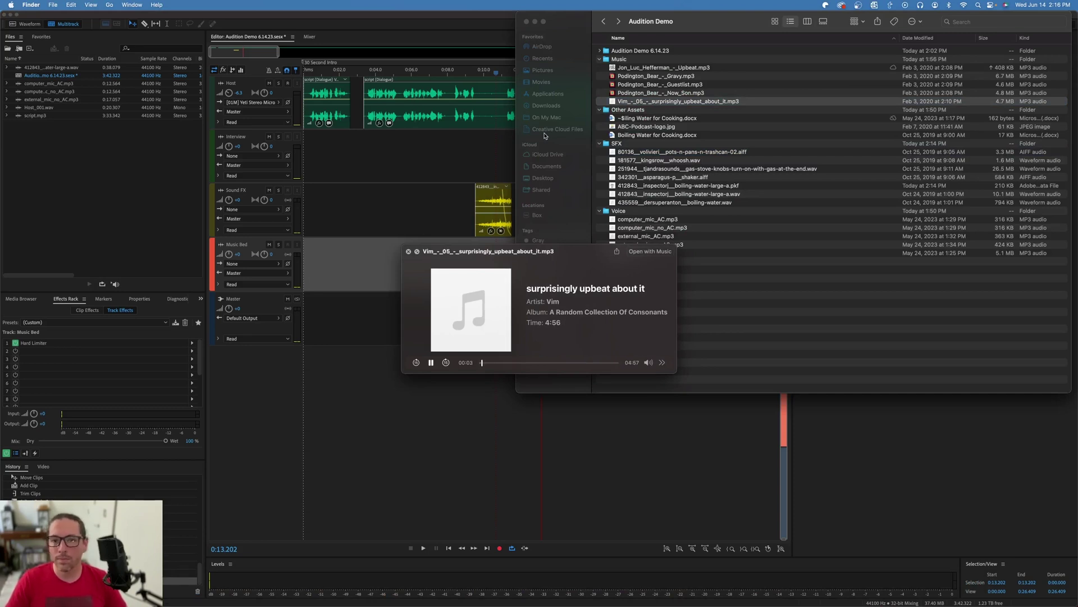
{"action": "key", "text": "space"}
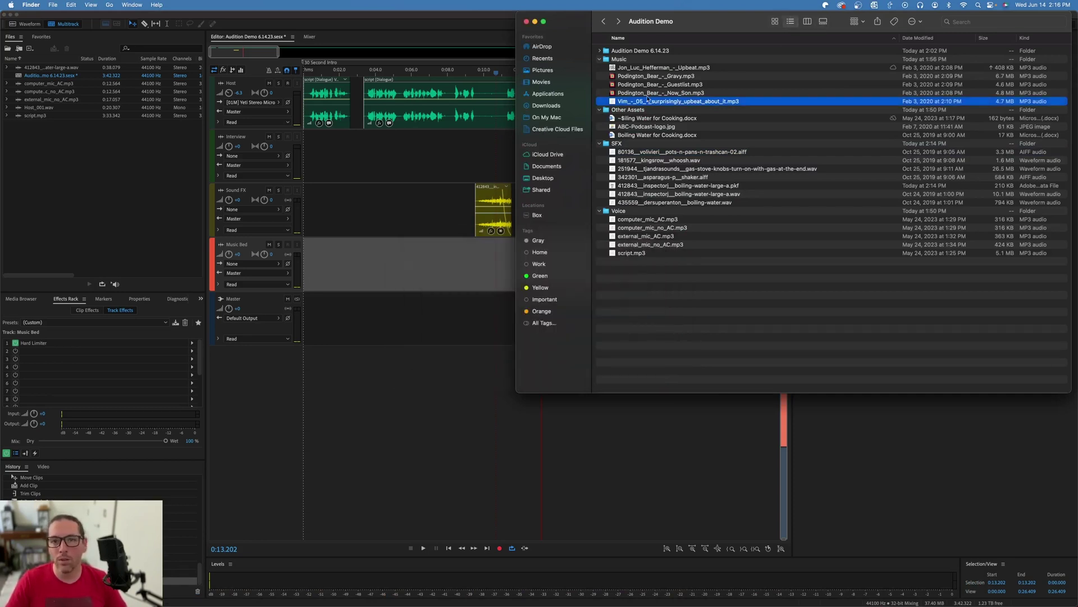
{"action": "left_click_drag", "start_coordinate": [635, 99], "coordinate": [305, 328]}
{"action": "left_click", "coordinate": [349, 361]}
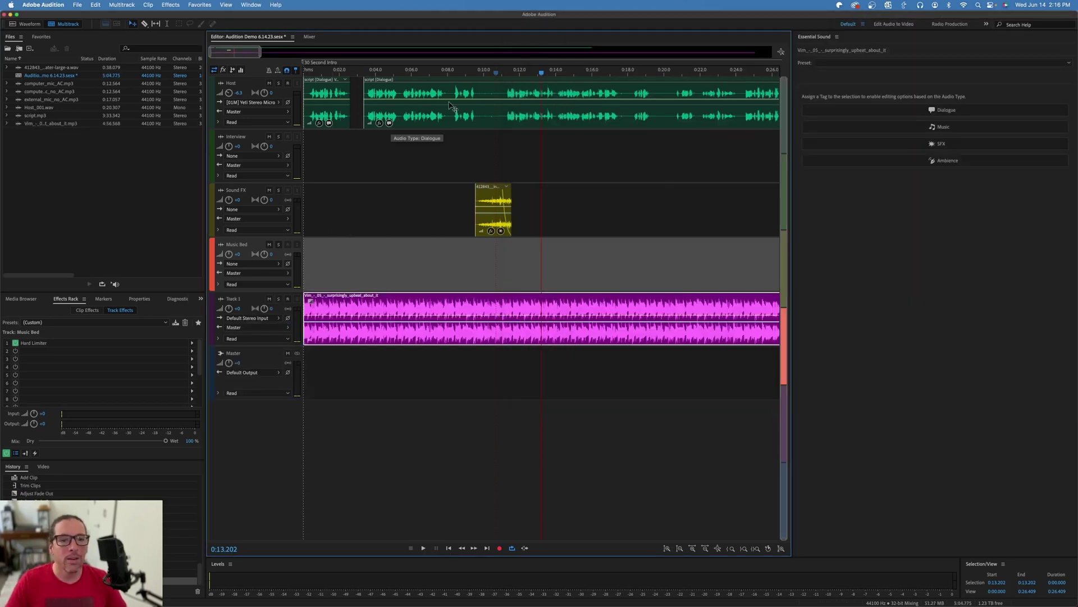
Play the session from the start and lower the music track's volume to -22.2 dB to balance it under the narration.
{"action": "key", "text": "Home"}
{"action": "key", "text": "space"}
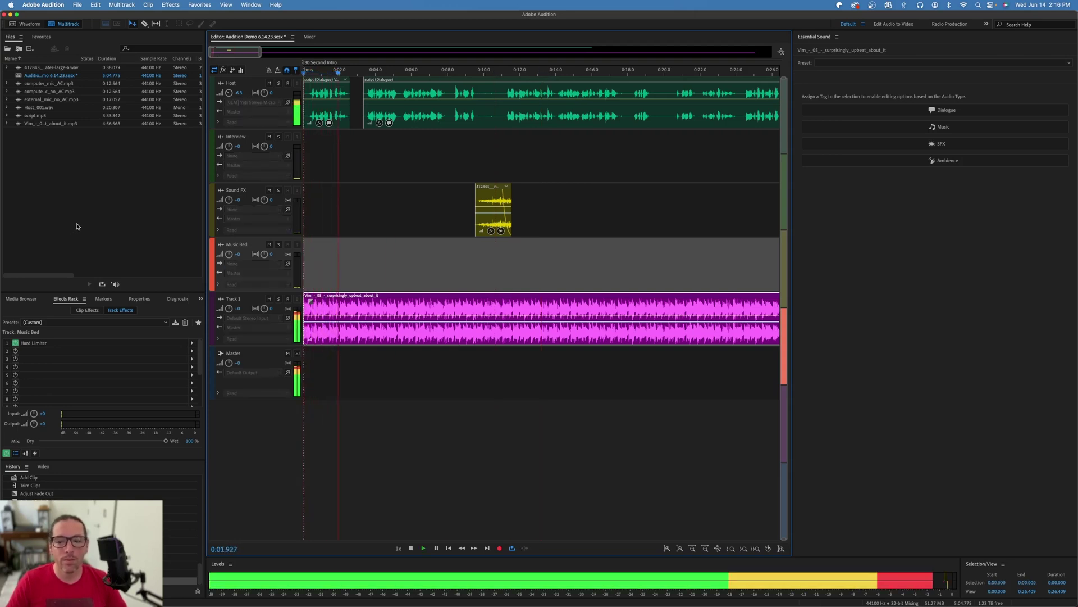
{"action": "key", "text": "space"}
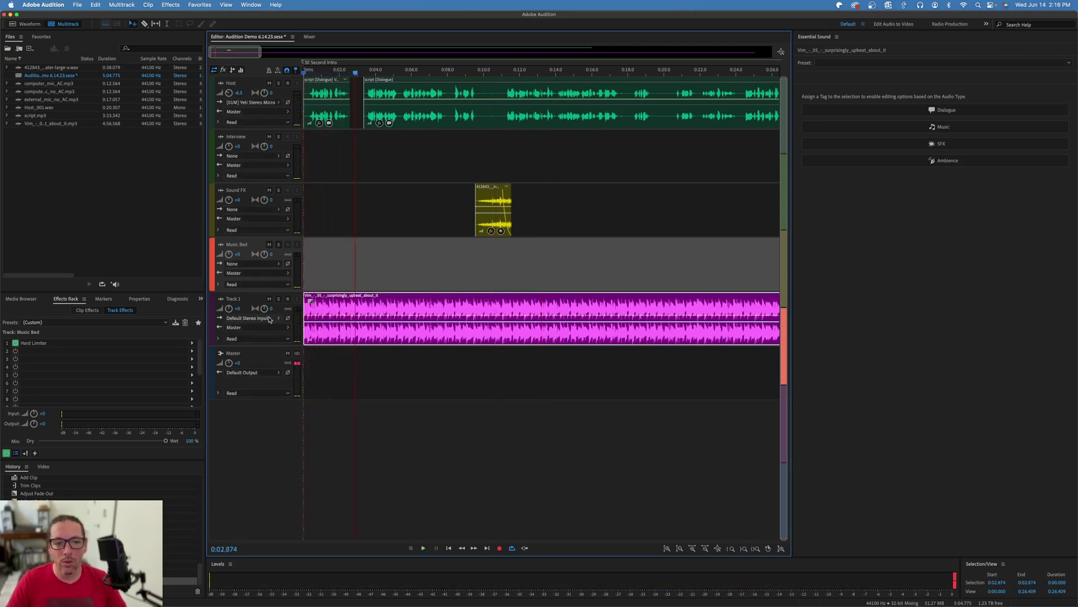
{"action": "left_click_drag", "start_coordinate": [229, 309], "coordinate": [223, 310]}
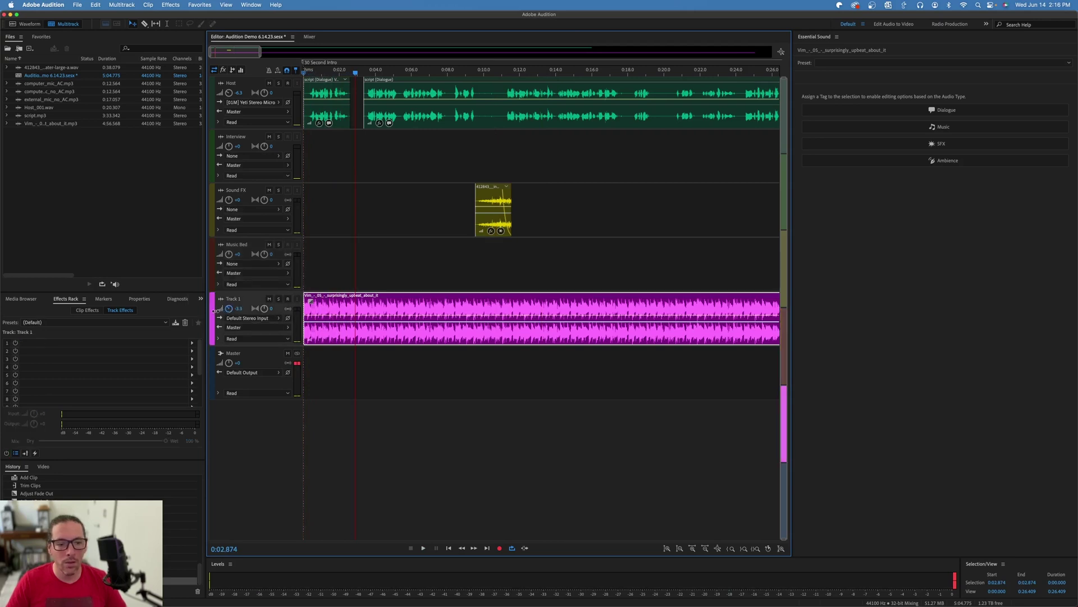
{"action": "key", "text": "space"}
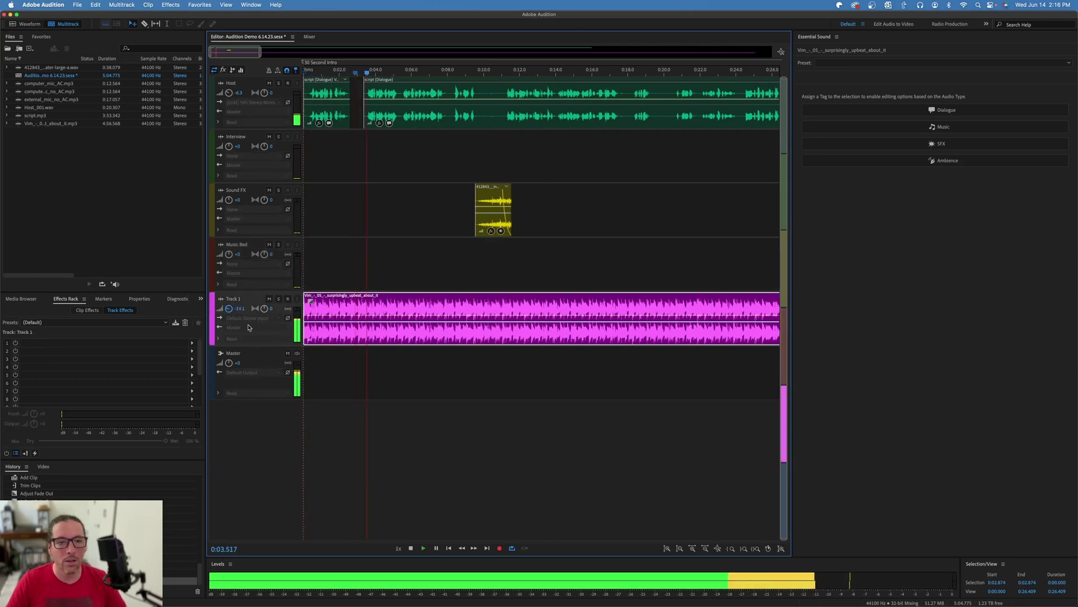
{"action": "left_click_drag", "start_coordinate": [228, 308], "coordinate": [223, 308]}
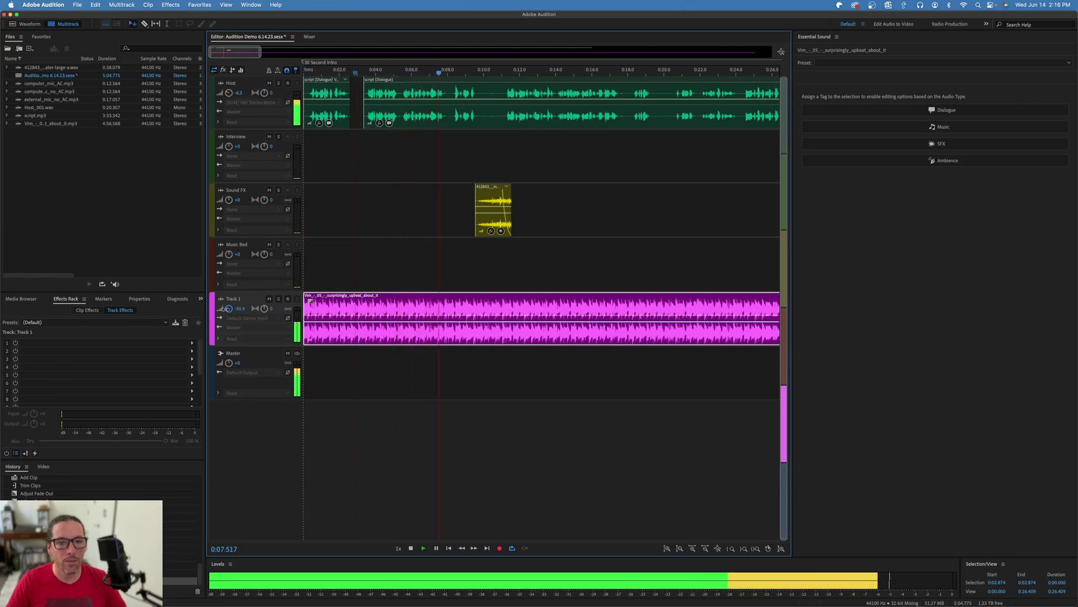
{"action": "left_click_drag", "start_coordinate": [225, 311], "coordinate": [230, 310]}
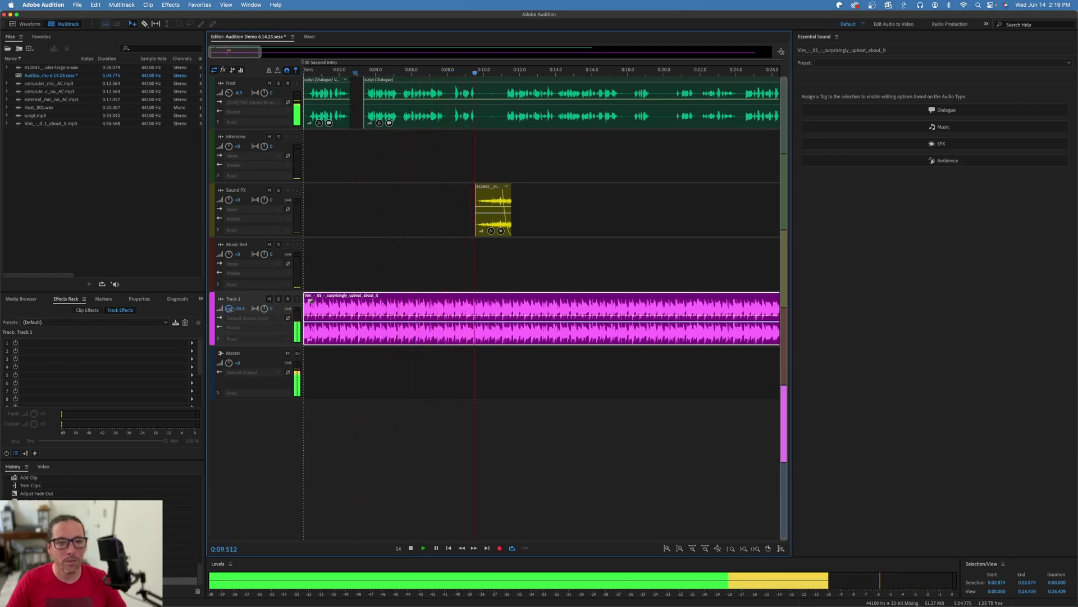
{"action": "key", "text": "space"}
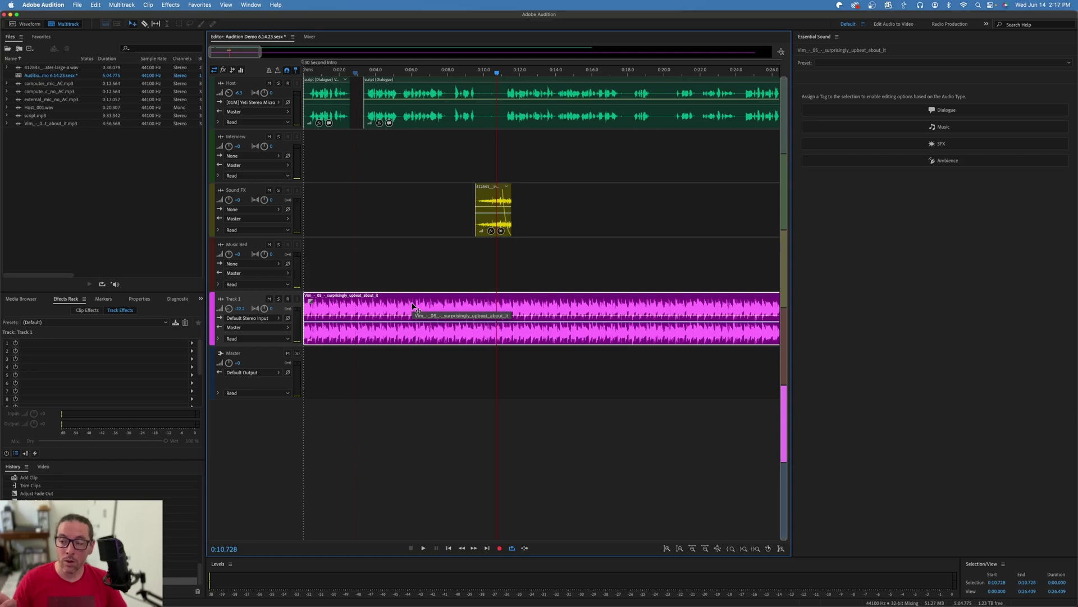
Tag the music clip as Music in Essential Sound and enable Ducking for it.
{"action": "left_click", "coordinate": [410, 117]}
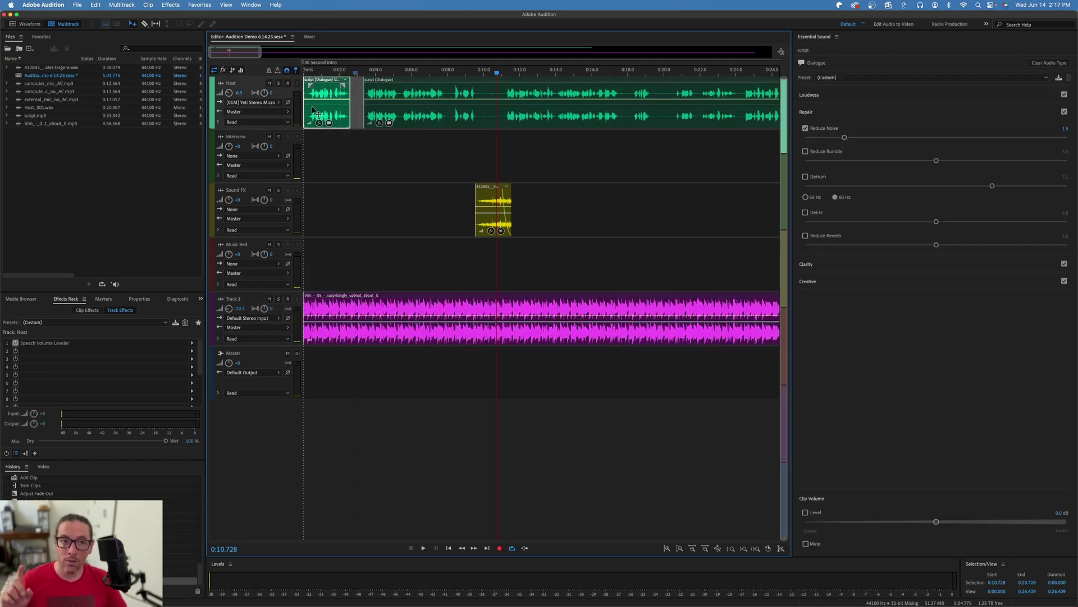
{"action": "left_click", "coordinate": [411, 117]}
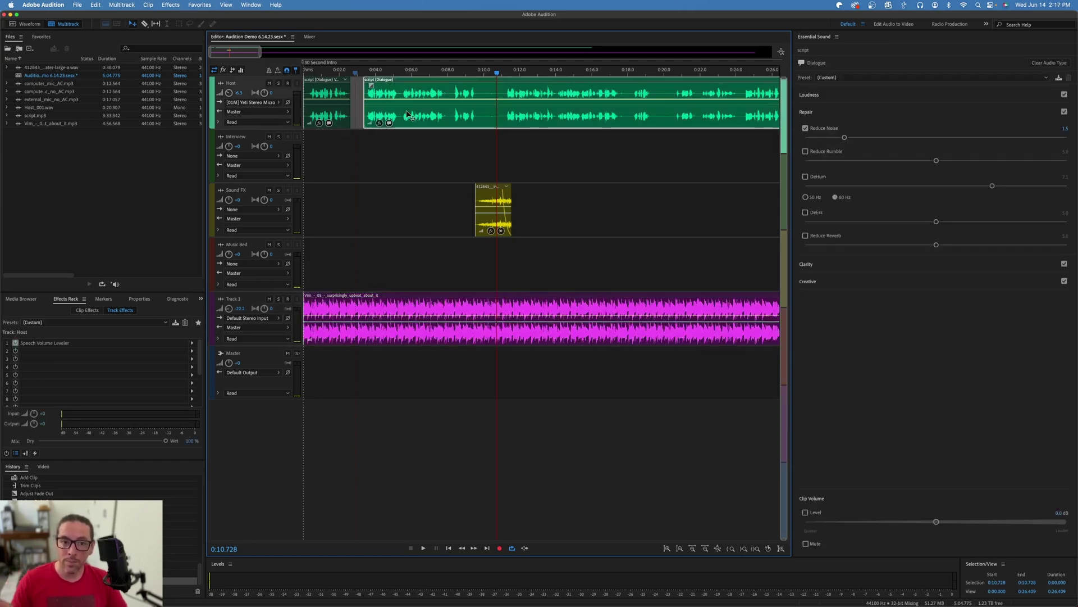
{"action": "left_click", "coordinate": [381, 337]}
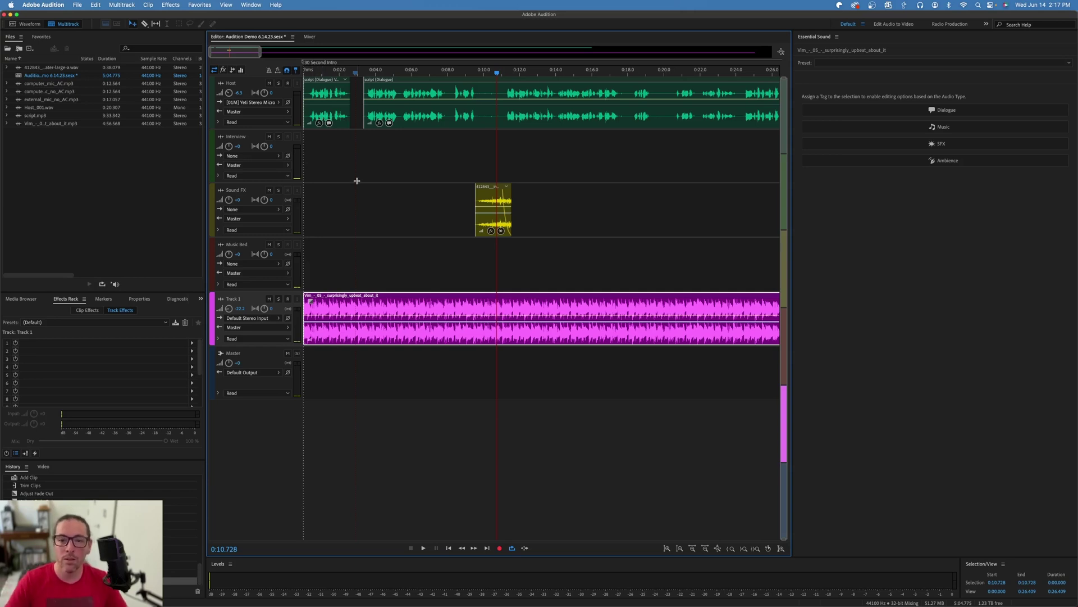
{"action": "left_click", "coordinate": [924, 131]}
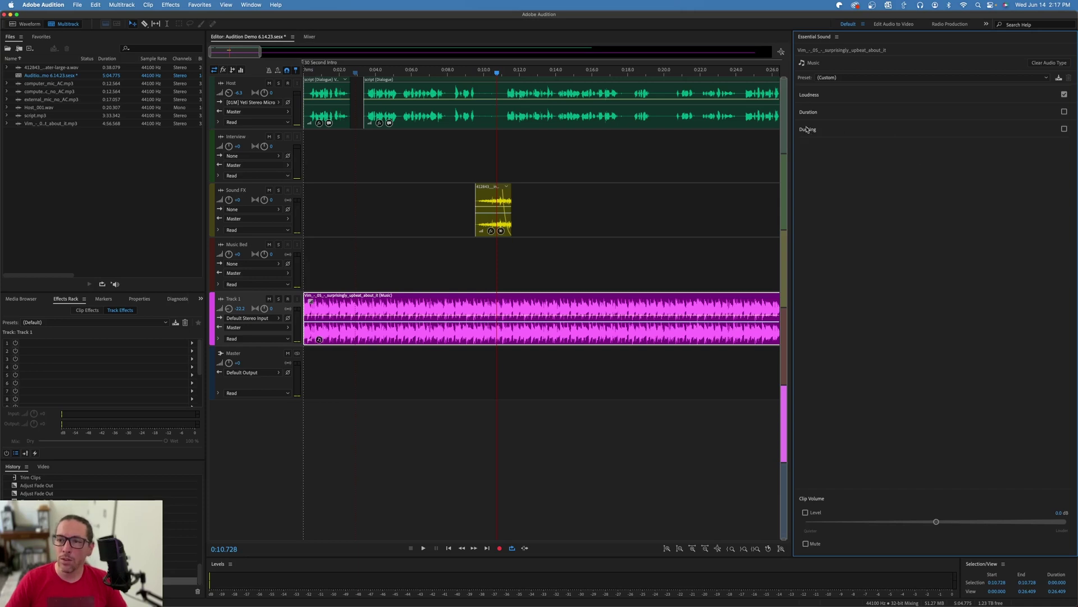
{"action": "left_click", "coordinate": [1064, 130]}
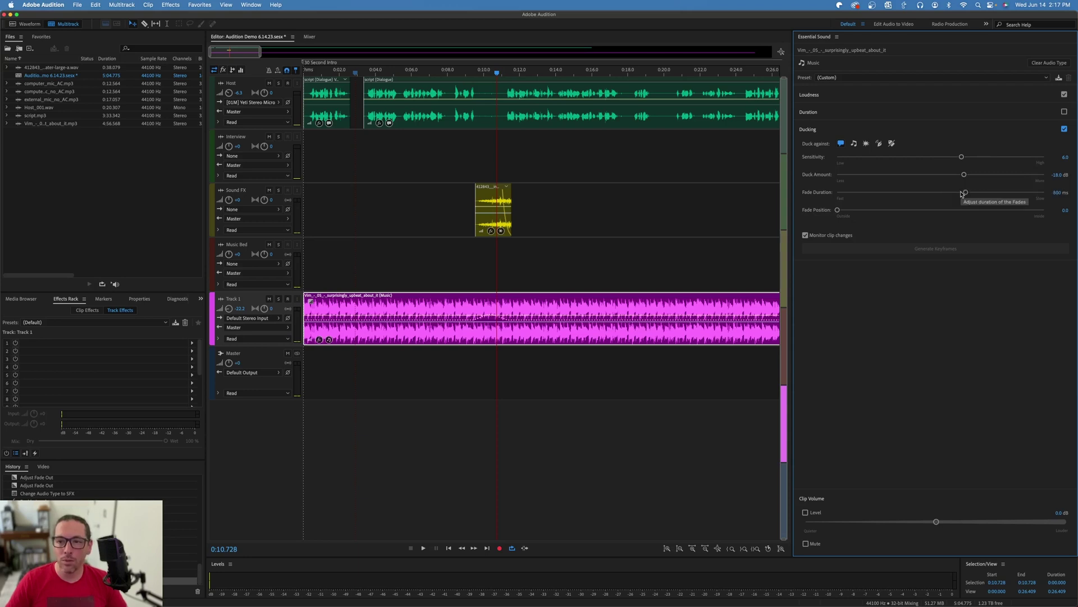
Play the session from about 0:07.3 to hear the ducking and set the ducking Sensitivity to 5.9.
{"action": "left_click_drag", "start_coordinate": [496, 74], "coordinate": [439, 78]}
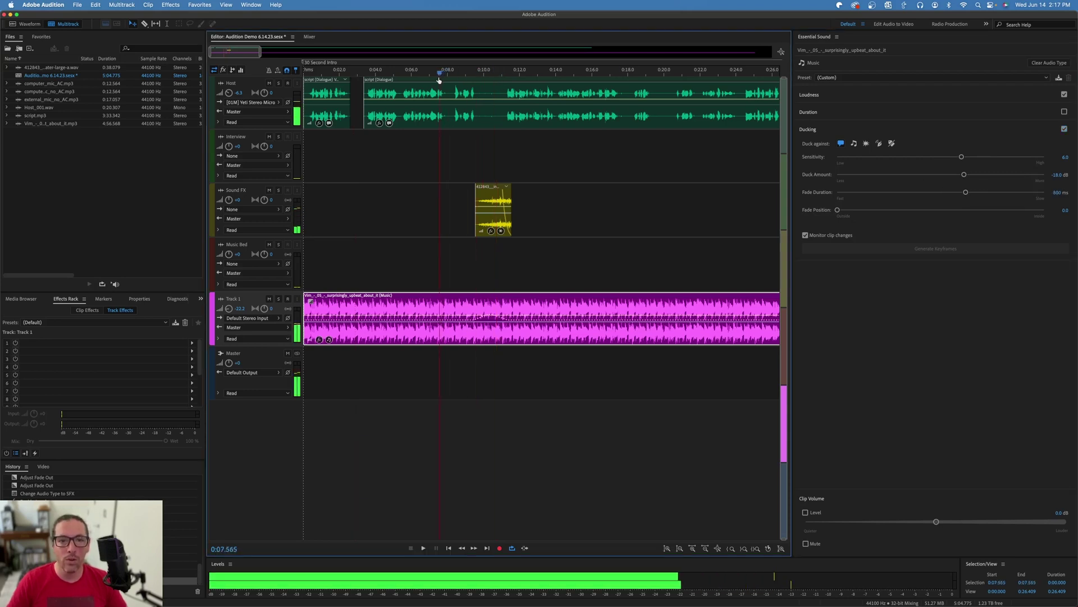
{"action": "key", "text": "space"}
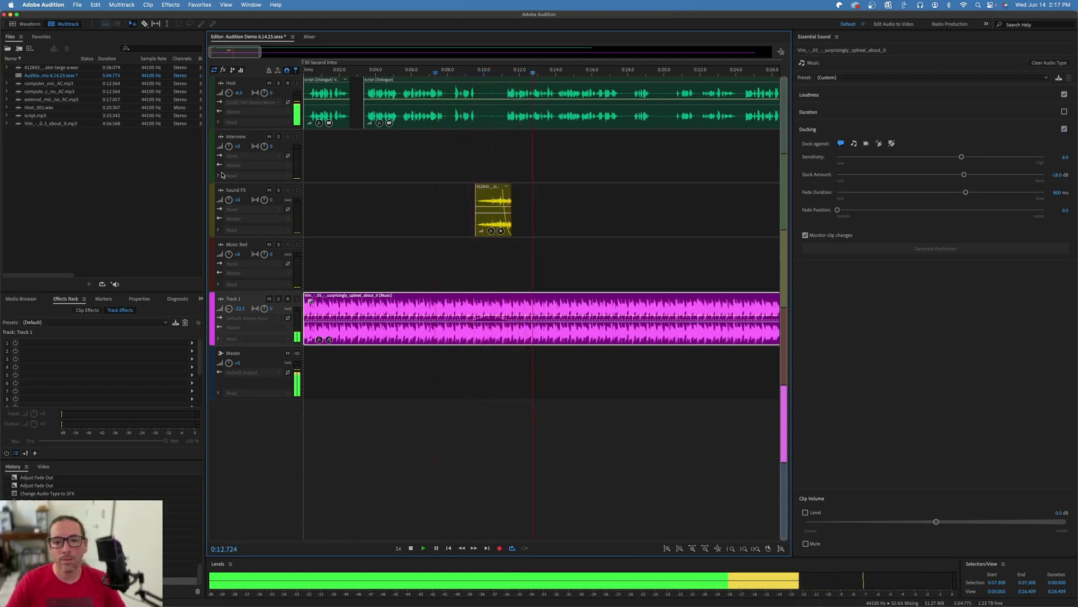
{"action": "key", "text": "space"}
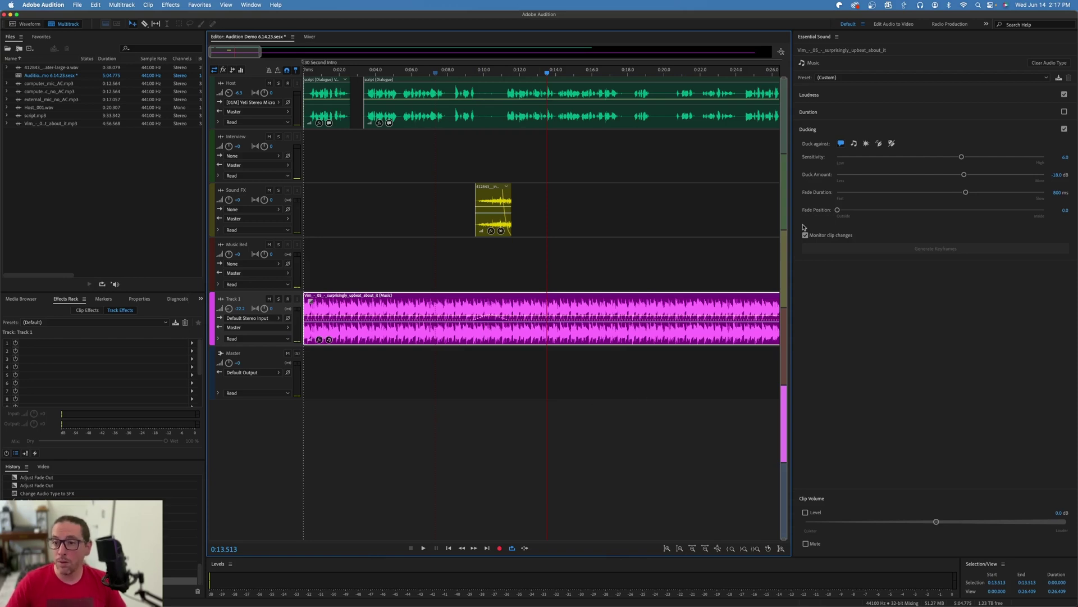
{"action": "left_click", "coordinate": [996, 157]}
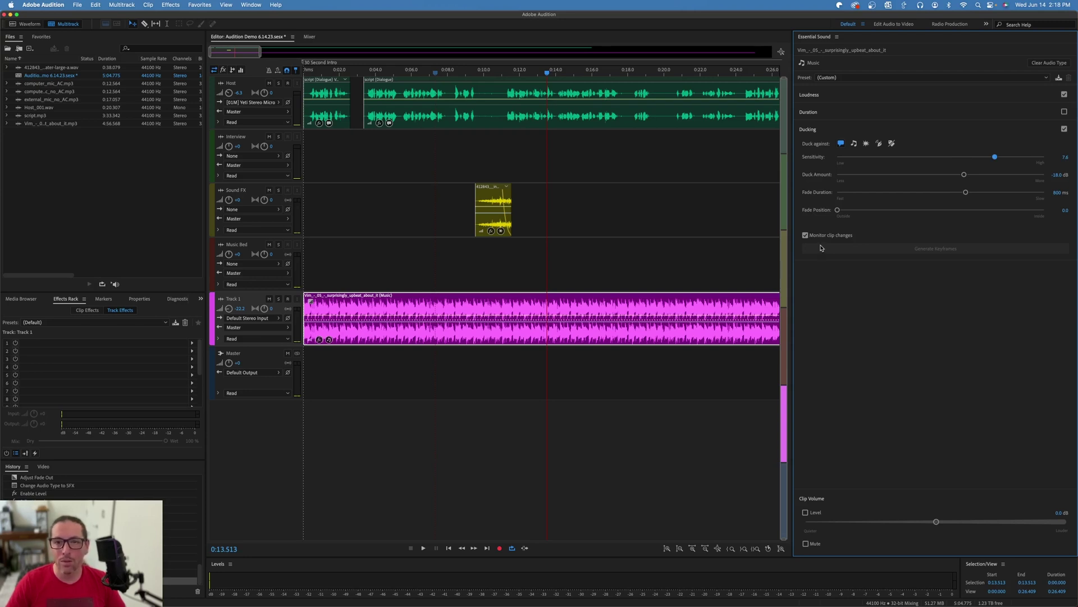
{"action": "left_click_drag", "start_coordinate": [893, 158], "coordinate": [959, 158]}
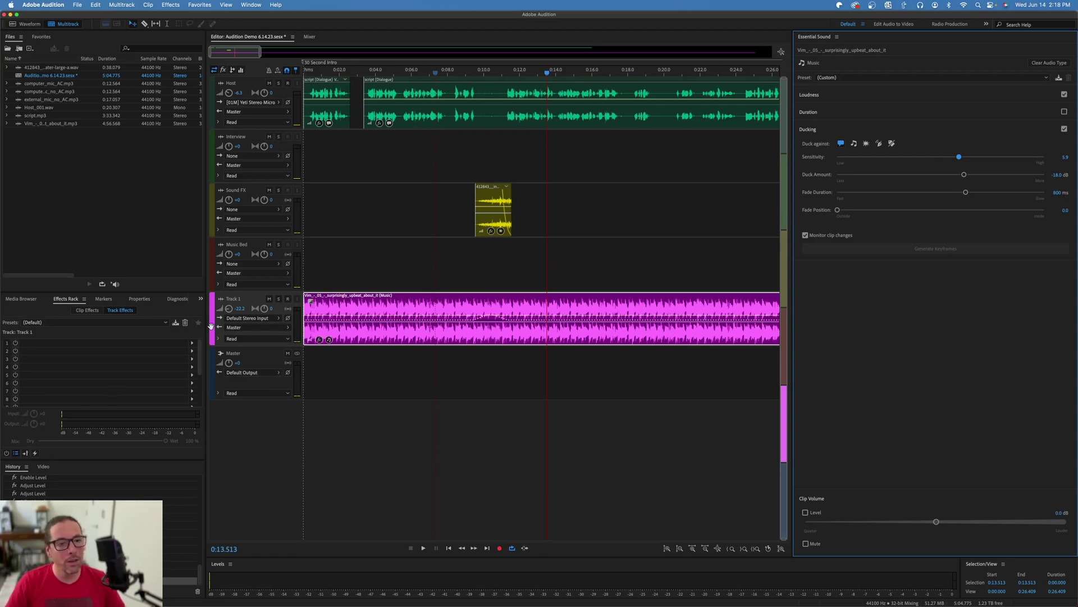
Move the music clip from Track 1 up to the Music Bed track, keeping it at the session start.
{"action": "left_click", "coordinate": [350, 316]}
{"action": "left_click_drag", "start_coordinate": [350, 315], "coordinate": [351, 284]}
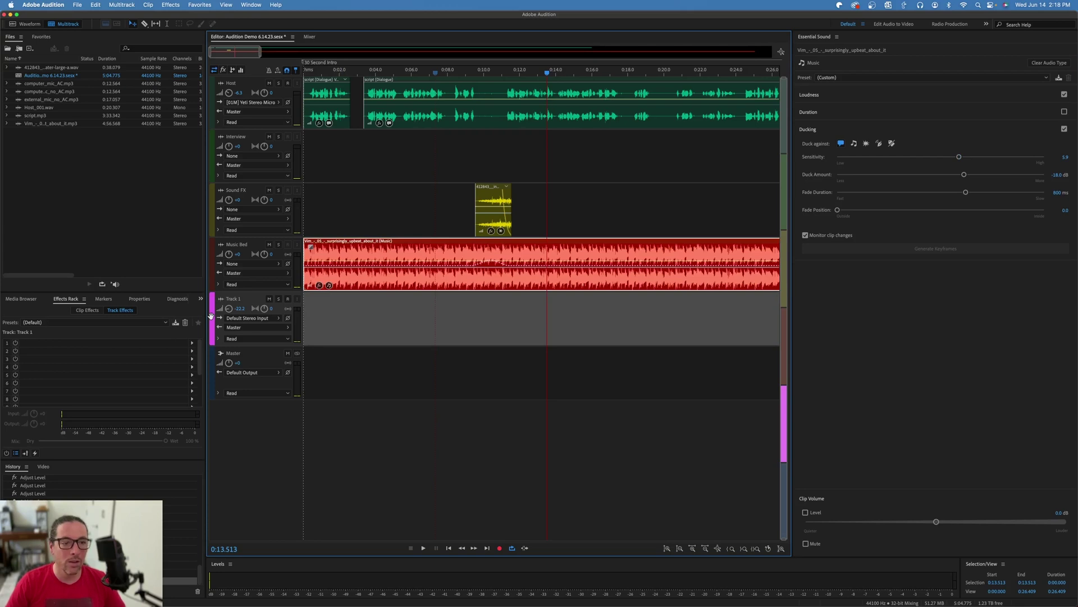
{"action": "right_click", "coordinate": [389, 322]}
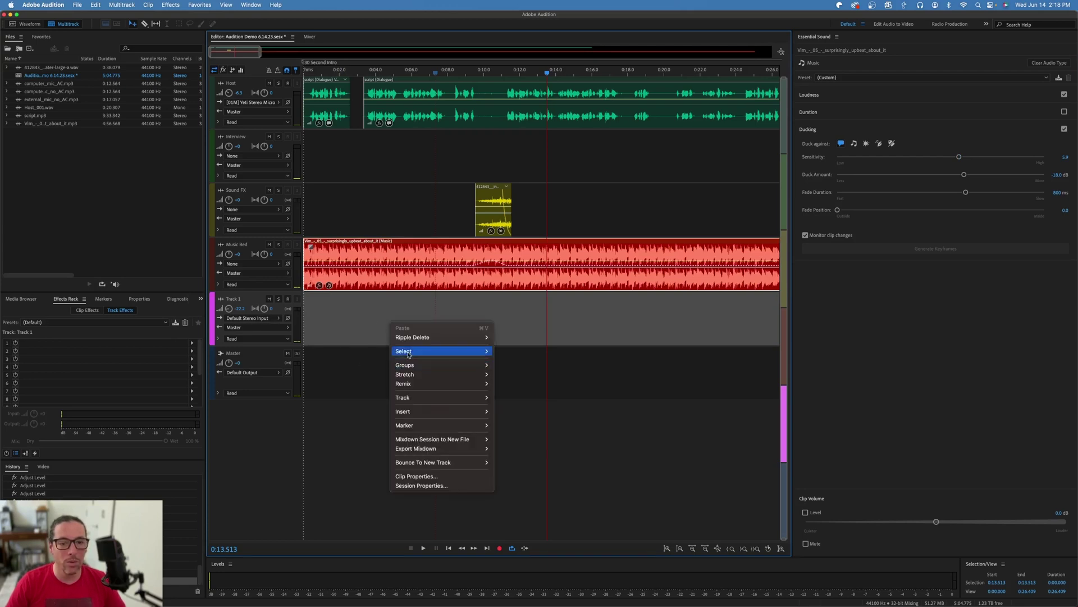
{"action": "left_click", "coordinate": [321, 481]}
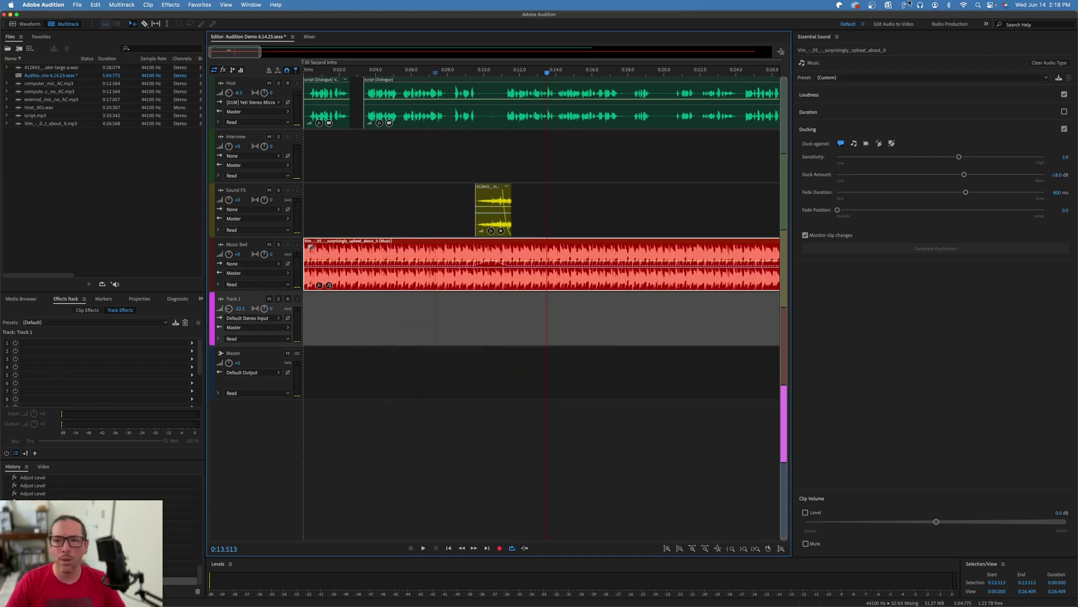
{"action": "left_click_drag", "start_coordinate": [548, 73], "coordinate": [510, 75]}
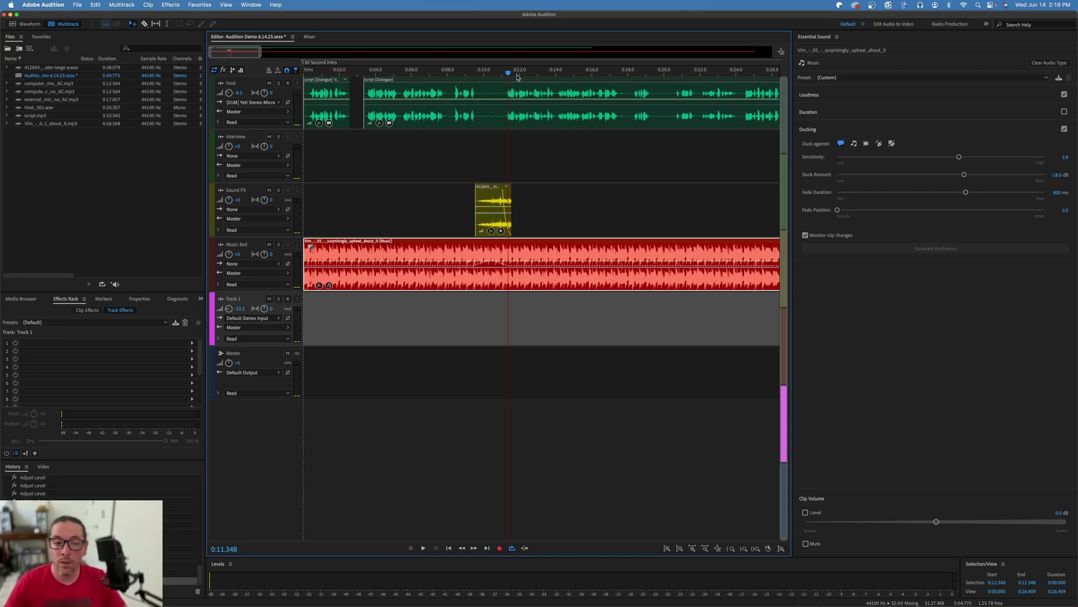
Add a fade-in of about 3 seconds to the start of the music clip and check it by playing the session from the beginning.
{"action": "left_click", "coordinate": [331, 254]}
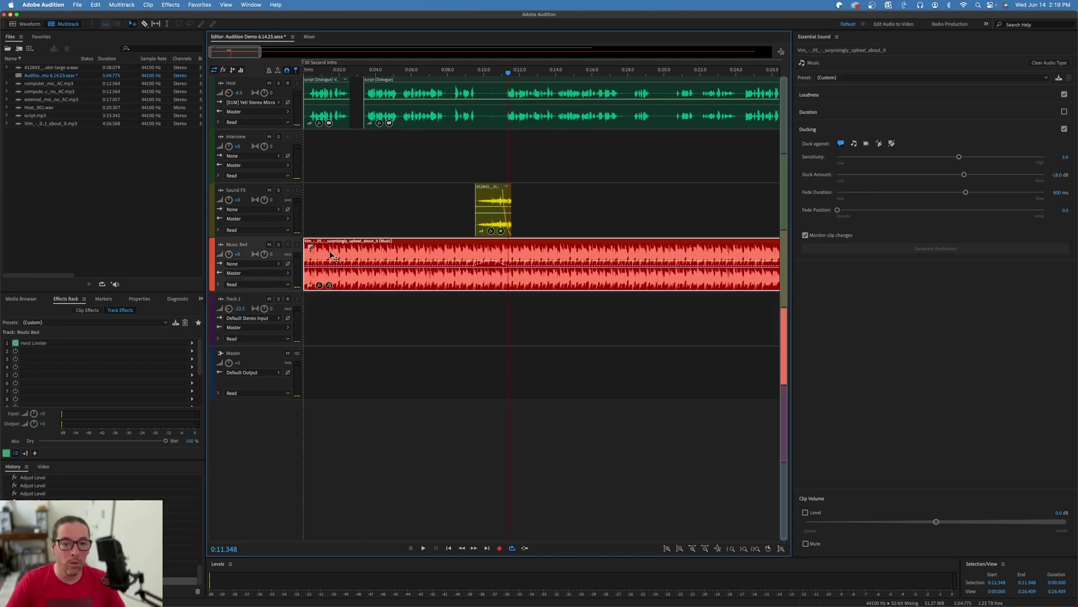
{"action": "left_click_drag", "start_coordinate": [311, 247], "coordinate": [326, 268]}
{"action": "key", "text": "Home"}
{"action": "key", "text": "space"}
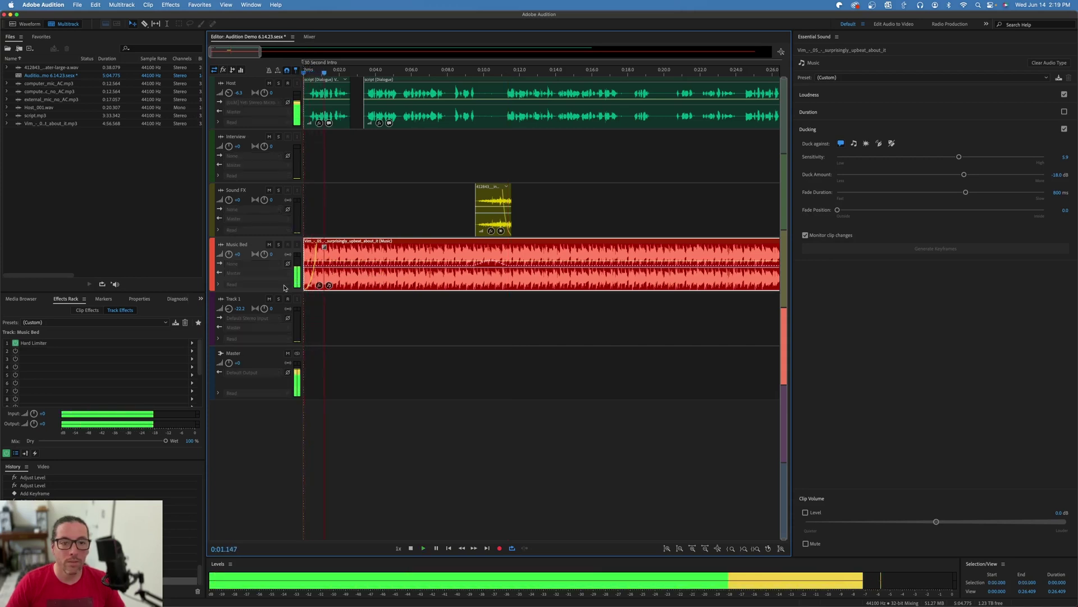
{"action": "key", "text": "space"}
{"action": "left_click_drag", "start_coordinate": [325, 247], "coordinate": [356, 247]}
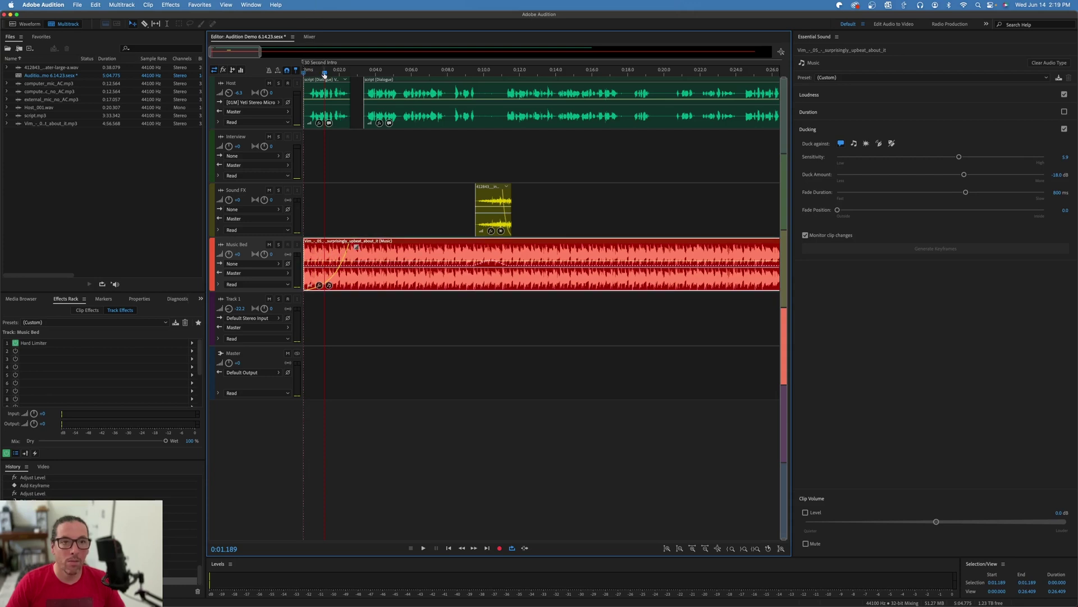
{"action": "key", "text": "Home"}
{"action": "key", "text": "space"}
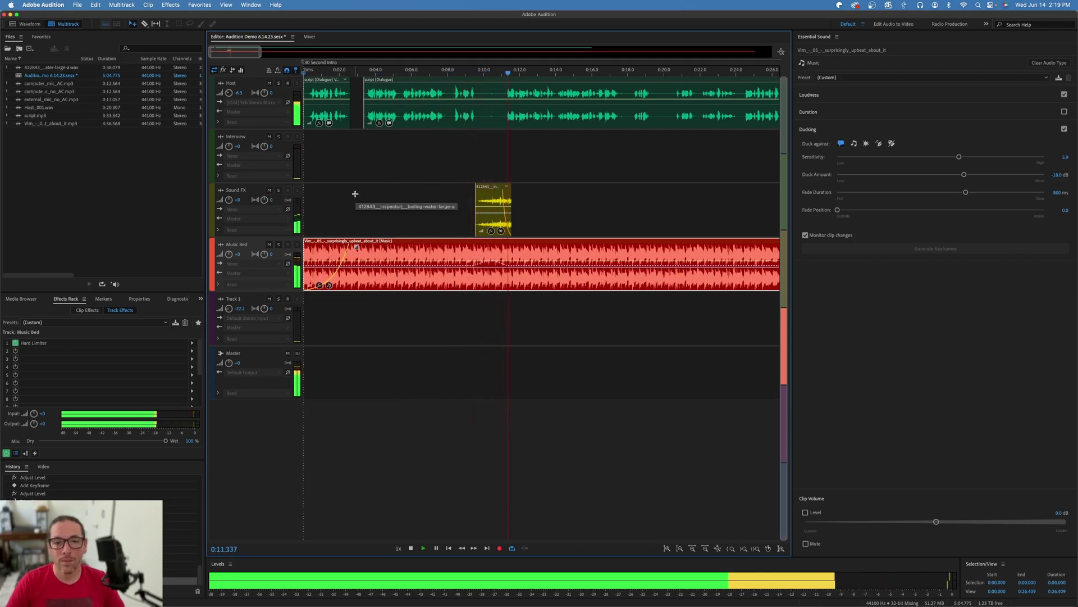
{"action": "key", "text": "space"}
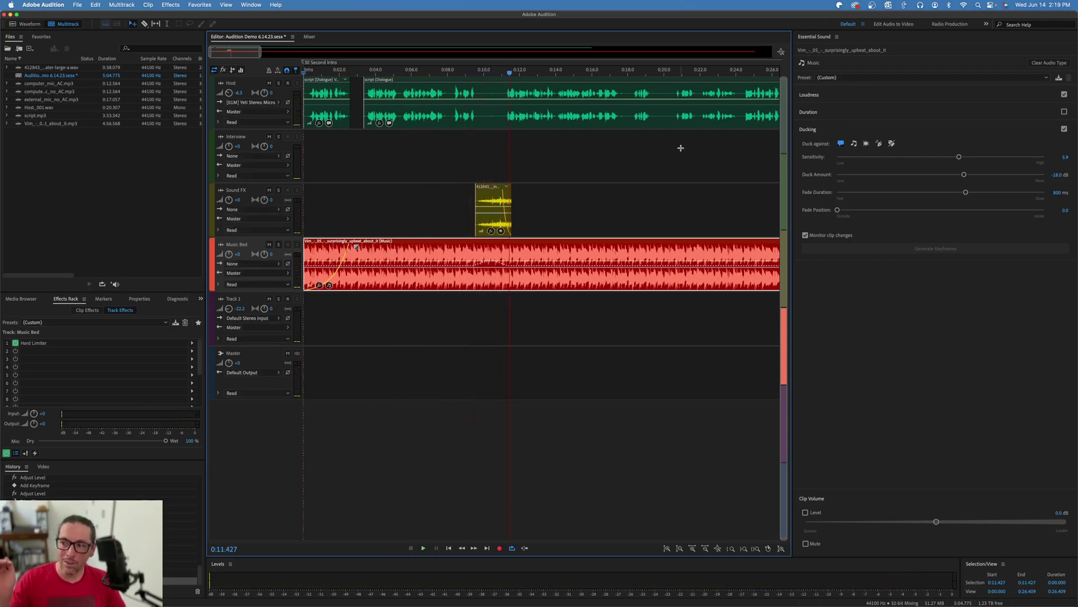
Save the multitrack session and copy the external media files into the session folder.
{"action": "left_click", "coordinate": [490, 218]}
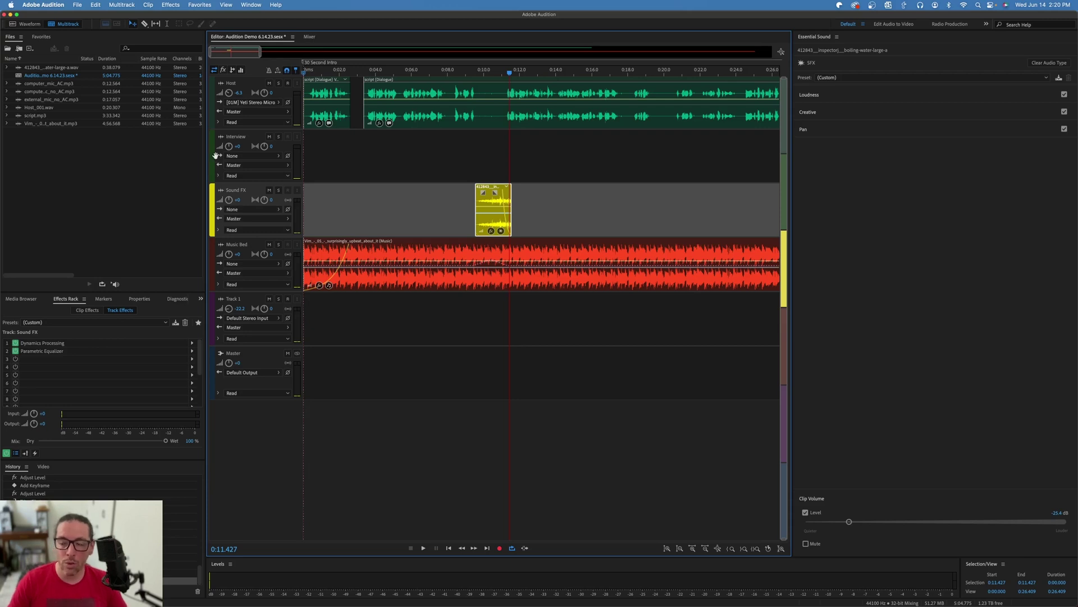
{"action": "left_click", "coordinate": [77, 5]}
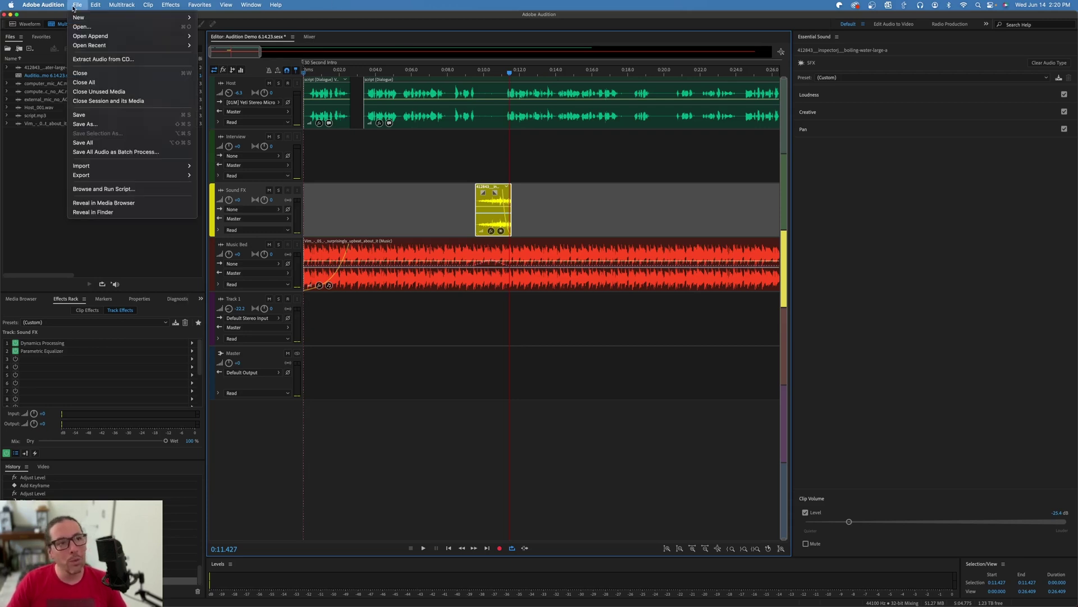
{"action": "left_click", "coordinate": [91, 115]}
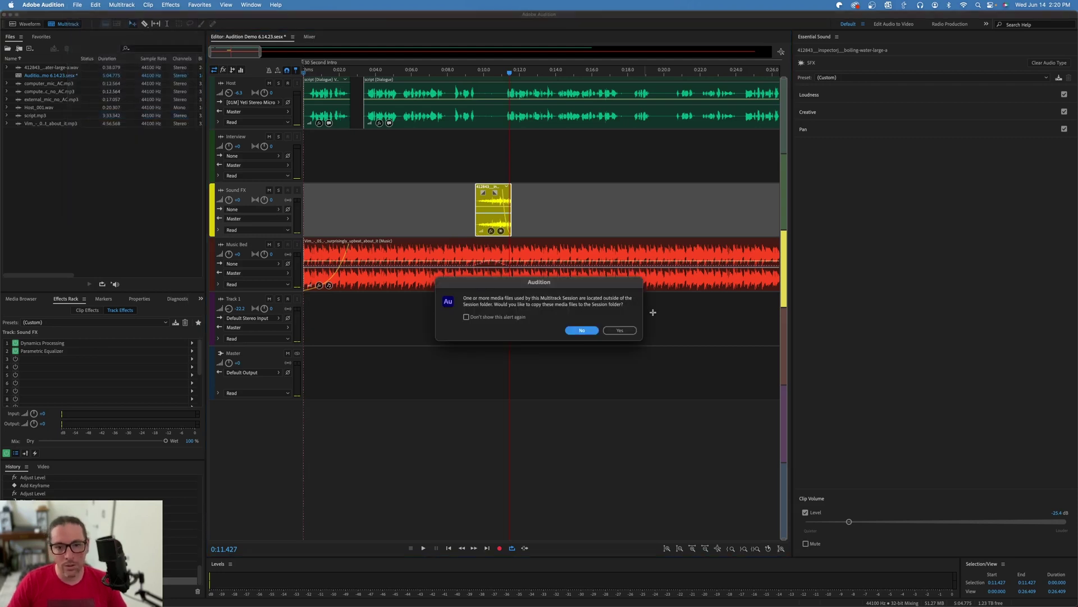
{"action": "left_click", "coordinate": [622, 330]}
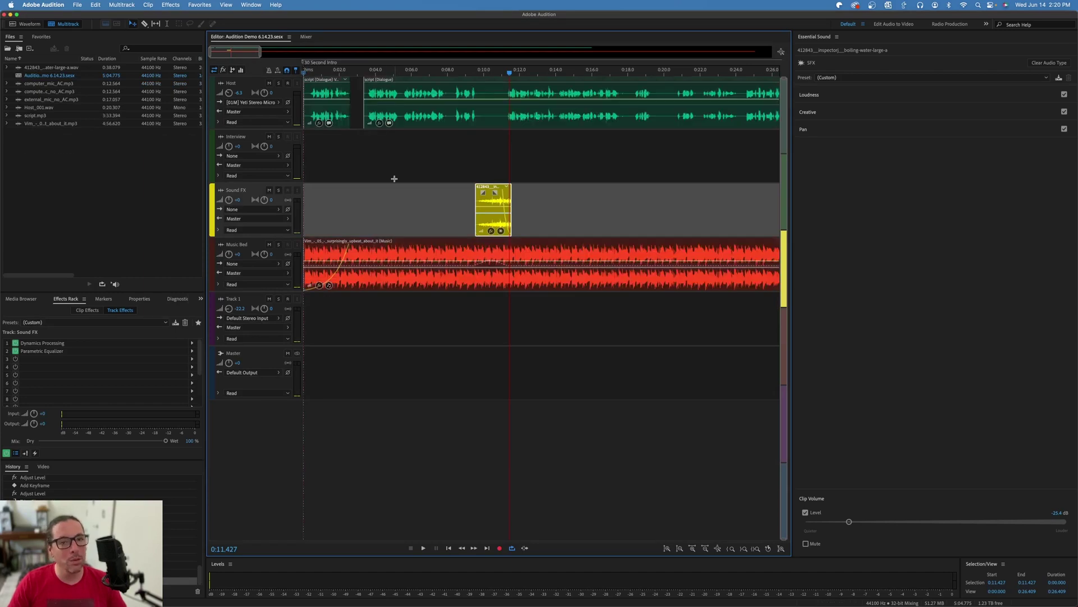
Start exporting a multitrack mixdown of the entire session with MP3 Audio as the format.
{"action": "left_click", "coordinate": [82, 5]}
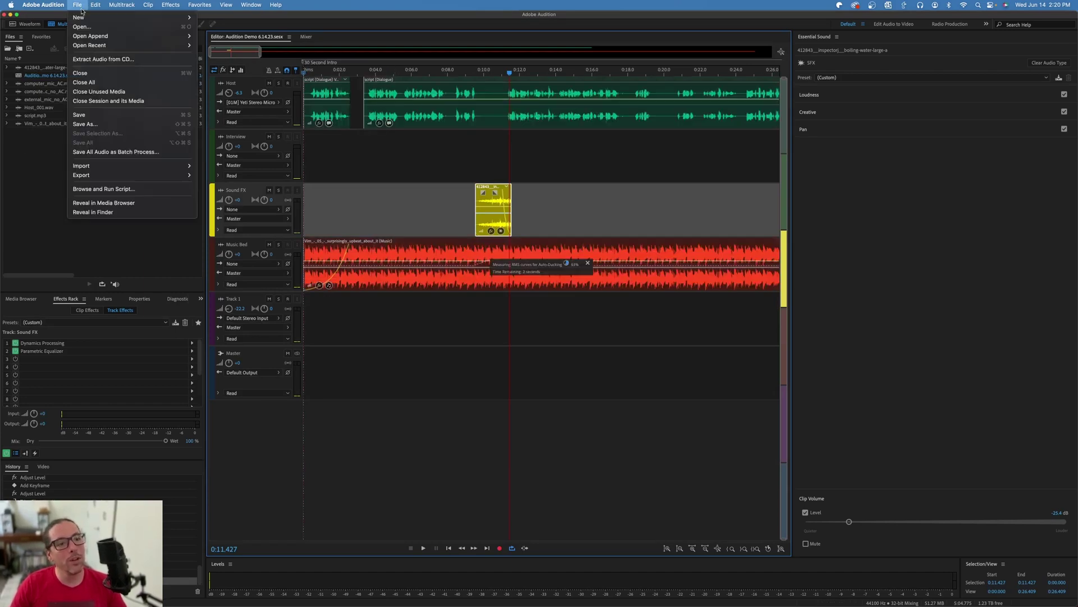
{"action": "mouse_move", "coordinate": [107, 177]}
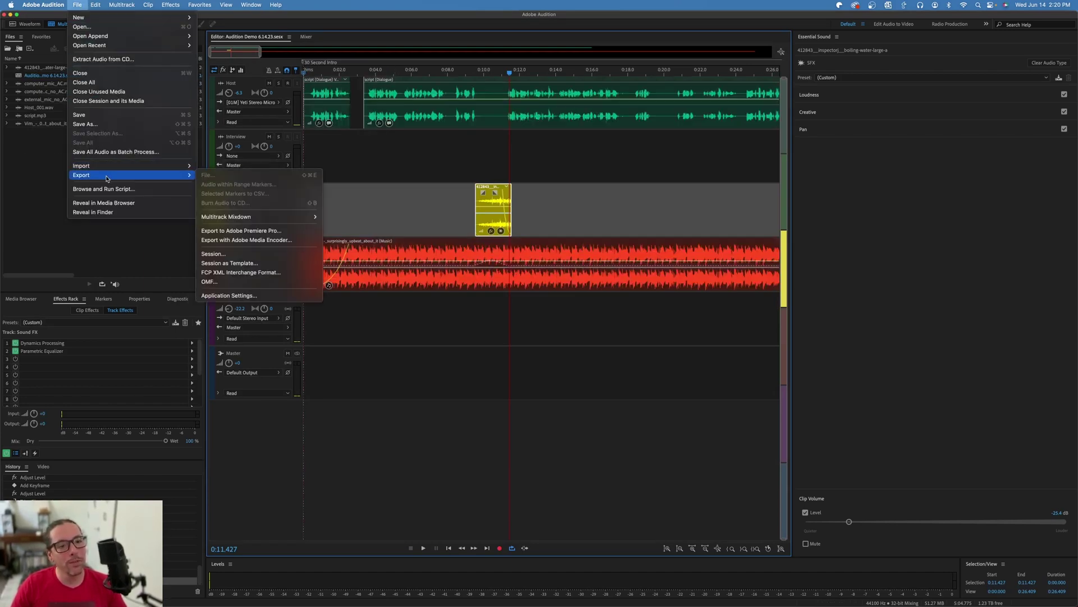
{"action": "mouse_move", "coordinate": [237, 221]}
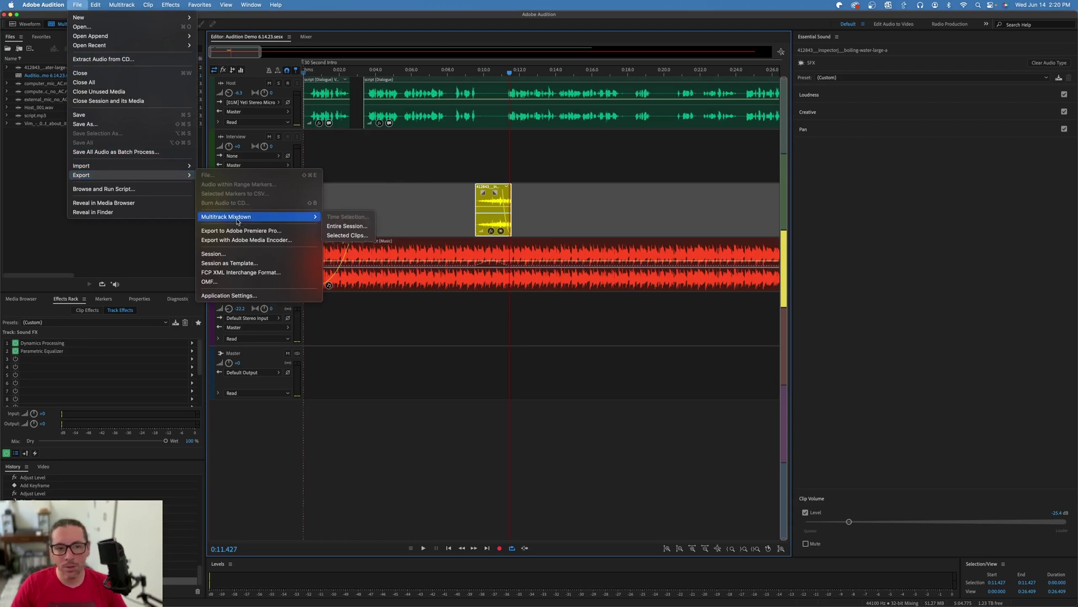
{"action": "left_click", "coordinate": [361, 226]}
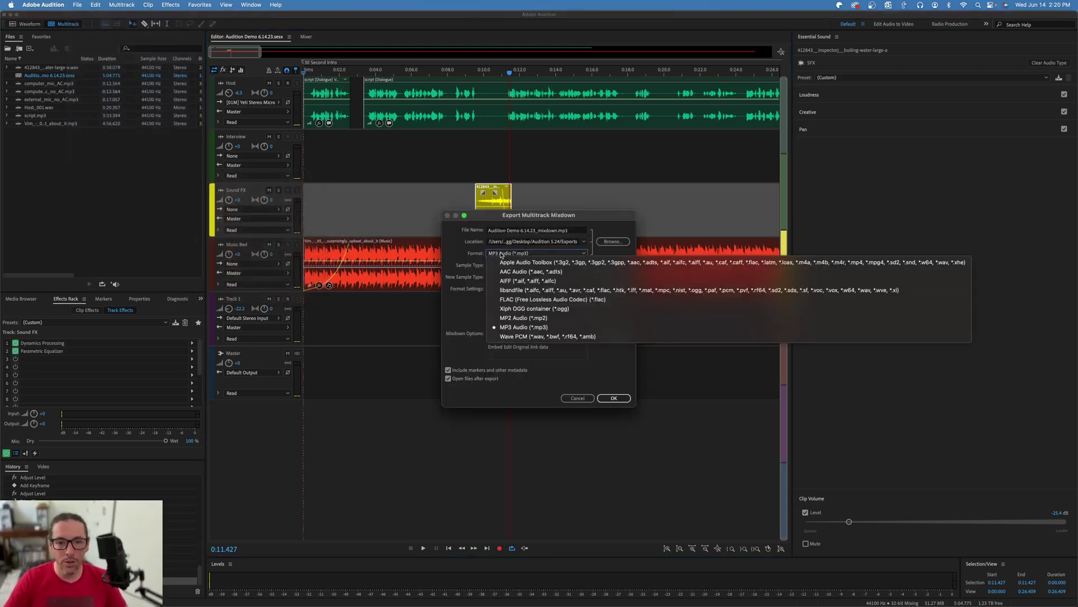
{"action": "left_click", "coordinate": [503, 256]}
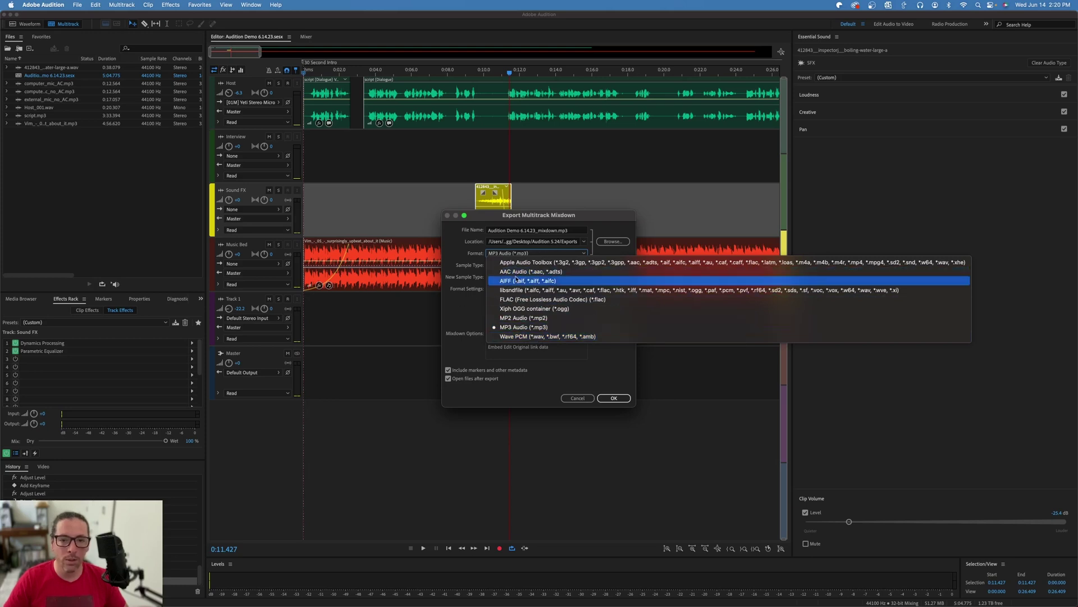
{"action": "left_click", "coordinate": [514, 326]}
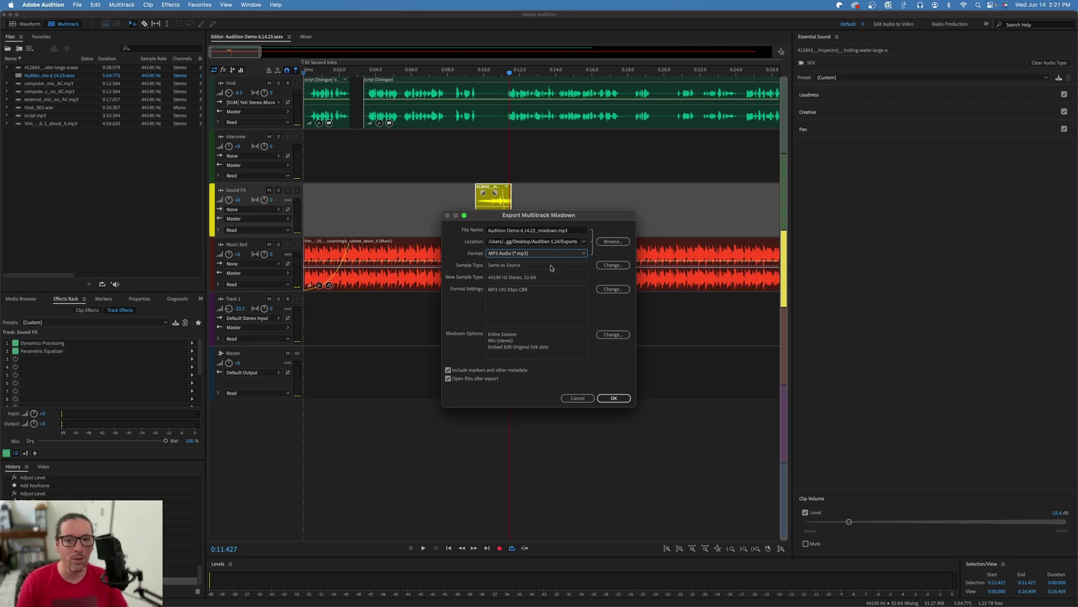
Set the mixdown's export location to the Desktop, keeping the file name Audition Demo 6.14.23_mixdown.mp3.
{"action": "left_click", "coordinate": [614, 242]}
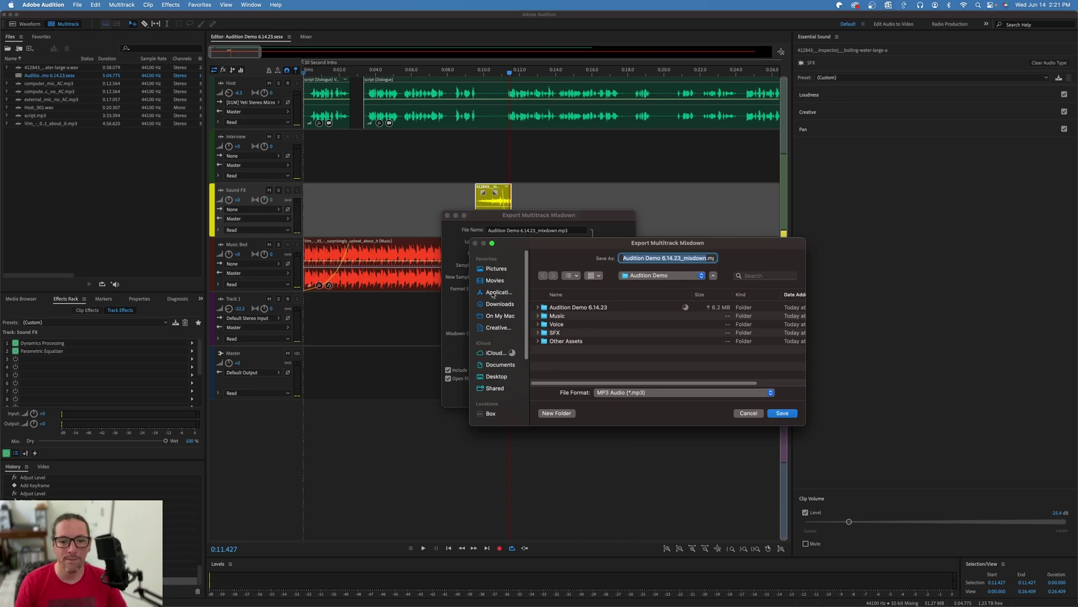
{"action": "scroll", "coordinate": [489, 337], "scroll_direction": "down", "scroll_amount": 2}
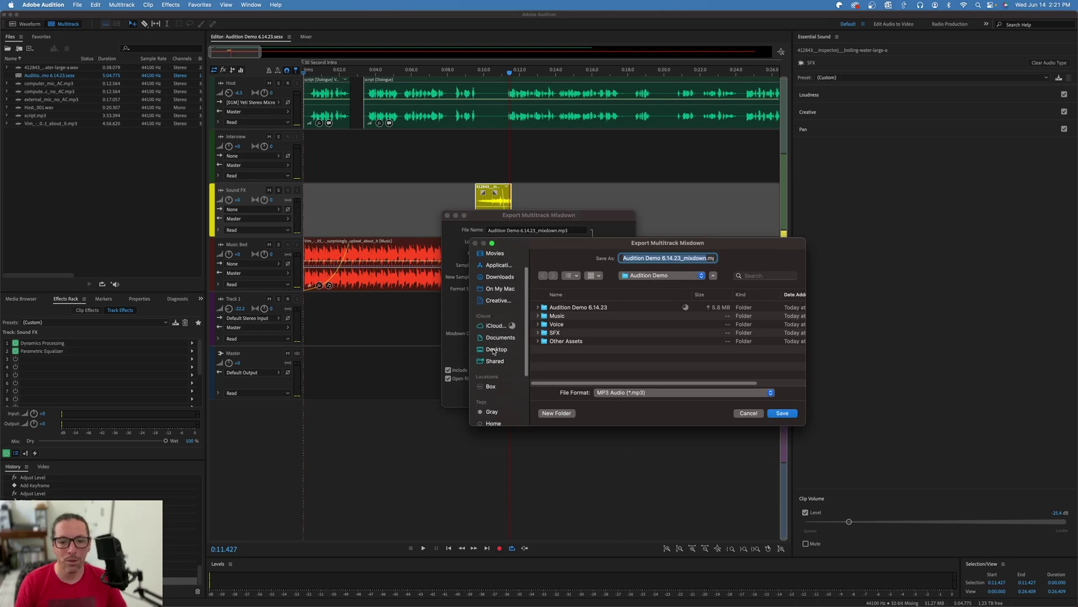
{"action": "left_click", "coordinate": [496, 349]}
{"action": "left_click", "coordinate": [780, 414]}
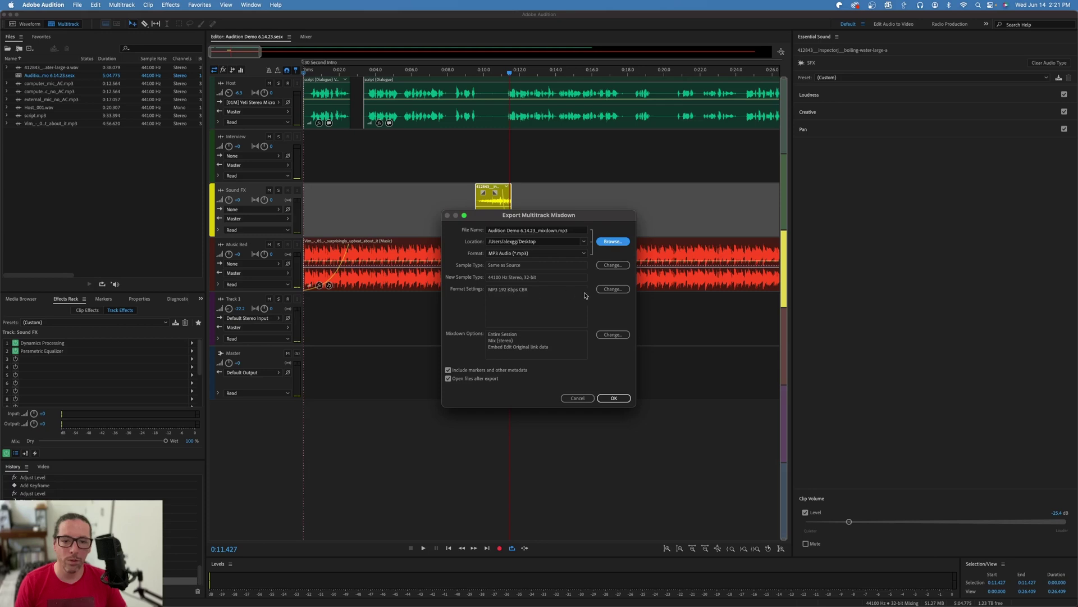
Review the available MP3 bitrates and confirm the format settings as Constant, 192 Kbps (44100 Hz).
{"action": "left_click", "coordinate": [613, 289]}
{"action": "left_click", "coordinate": [574, 304]}
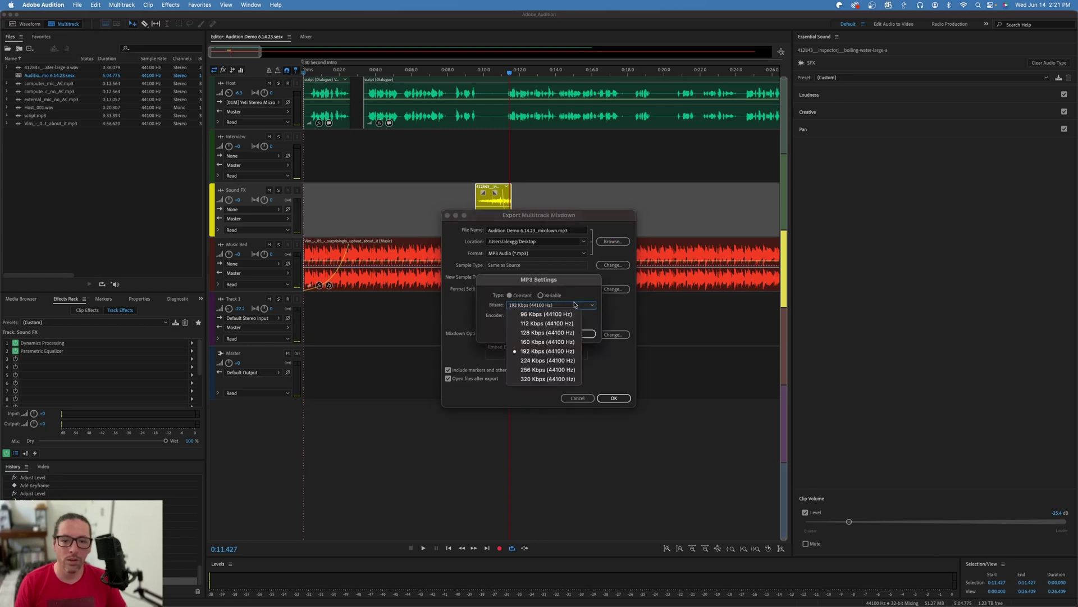
{"action": "left_click", "coordinate": [466, 312]}
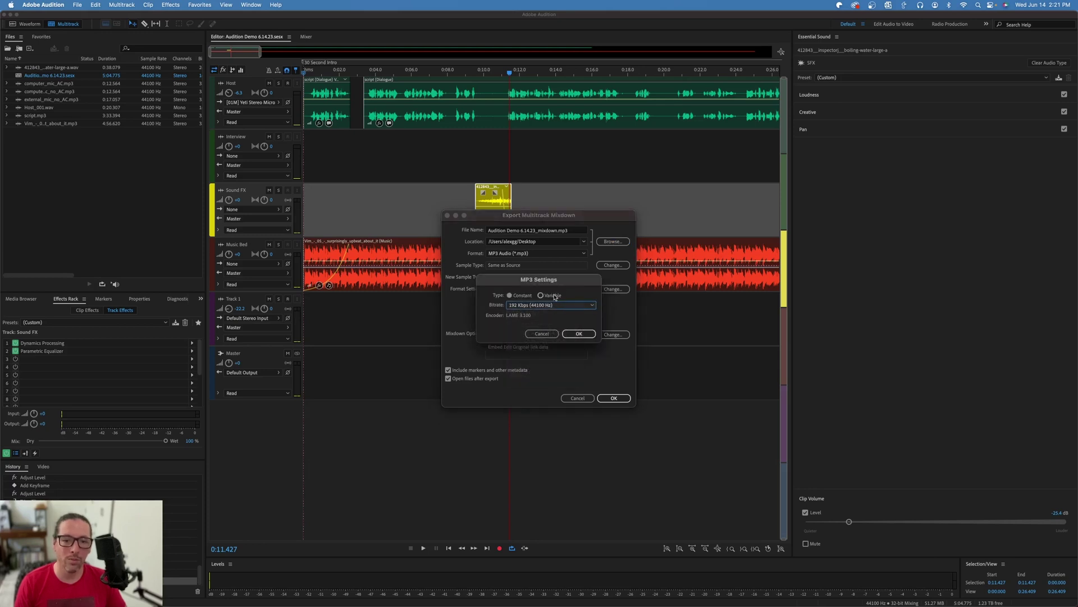
{"action": "left_click", "coordinate": [579, 334]}
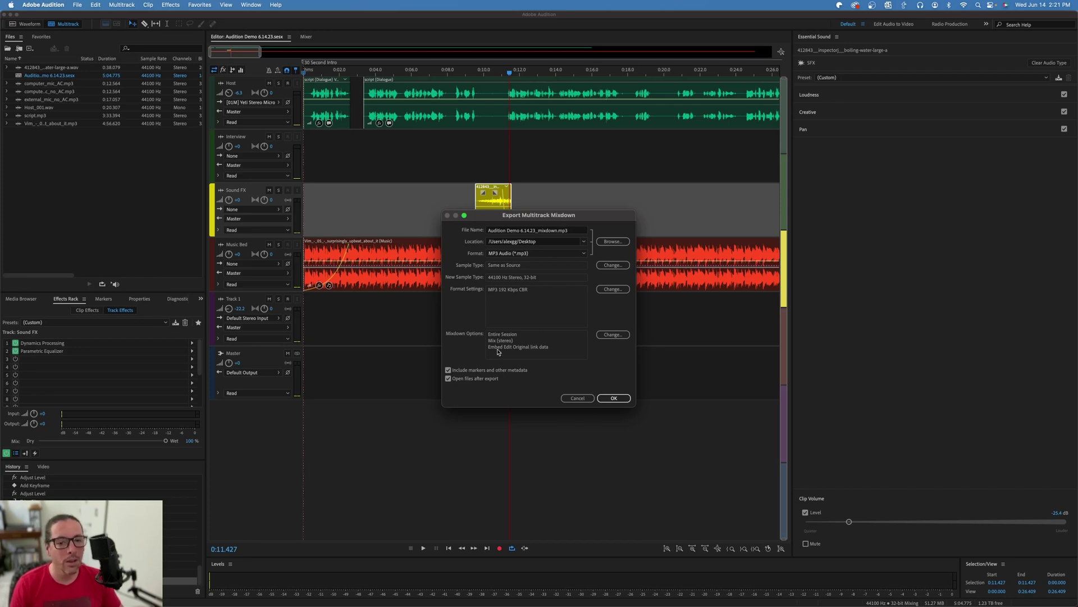
Export the multitrack mixdown as an MP3 with the configured settings, including markers and metadata and opening the file after export.
{"action": "left_click", "coordinate": [614, 397]}
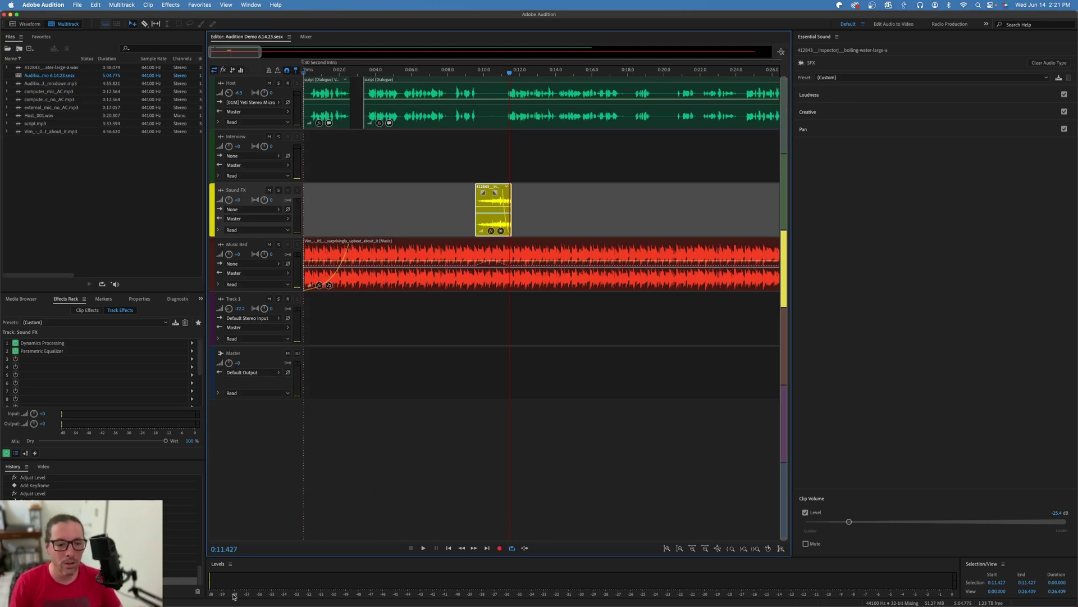
Switch to Finder, locate Audition Demo 6.14.23_mixdown.mp3 in the Desktop folder, and play it briefly in a quick preview before closing it.
{"action": "left_click", "coordinate": [175, 588]}
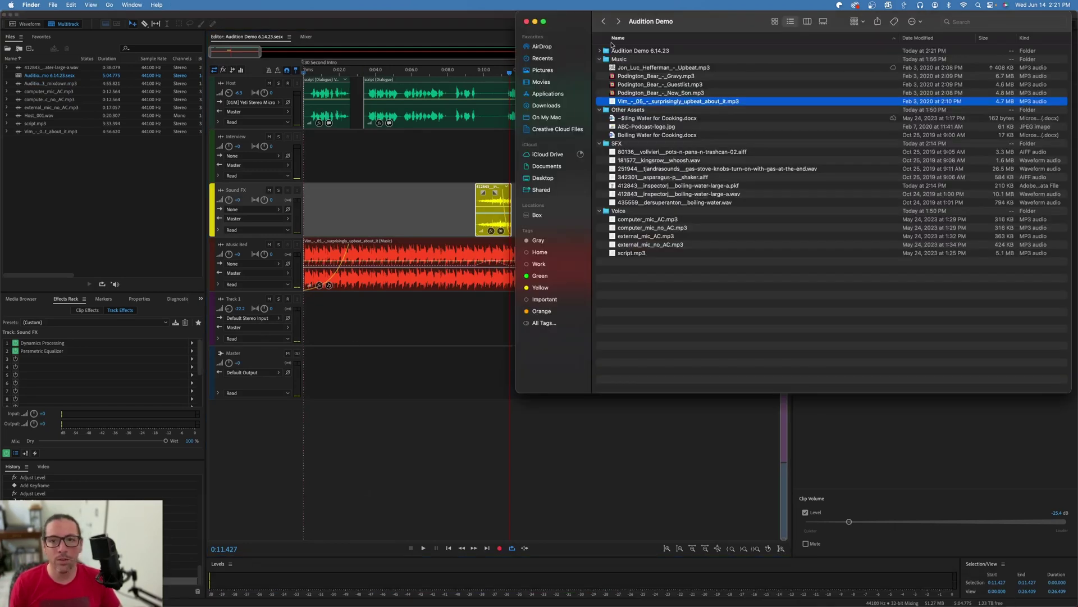
{"action": "left_click", "coordinate": [540, 178]}
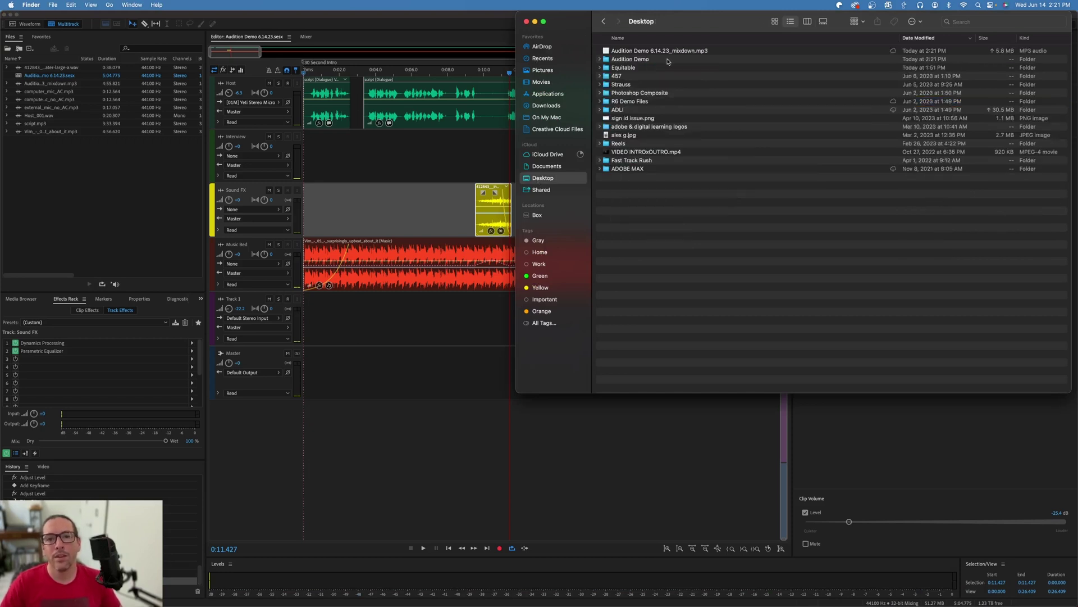
{"action": "left_click", "coordinate": [650, 51]}
{"action": "key", "text": "space"}
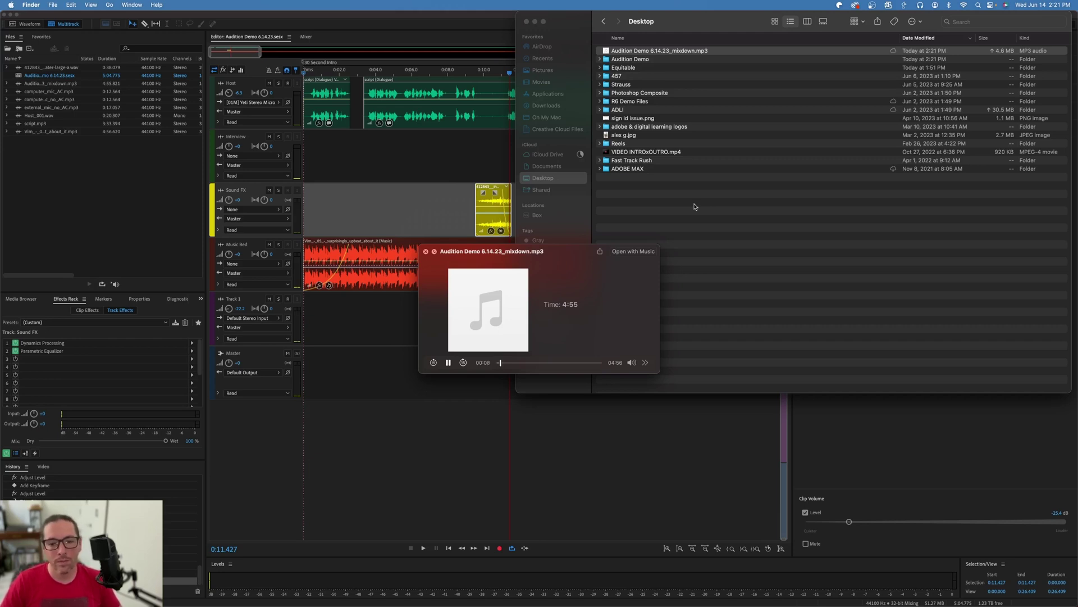
{"action": "key", "text": "space"}
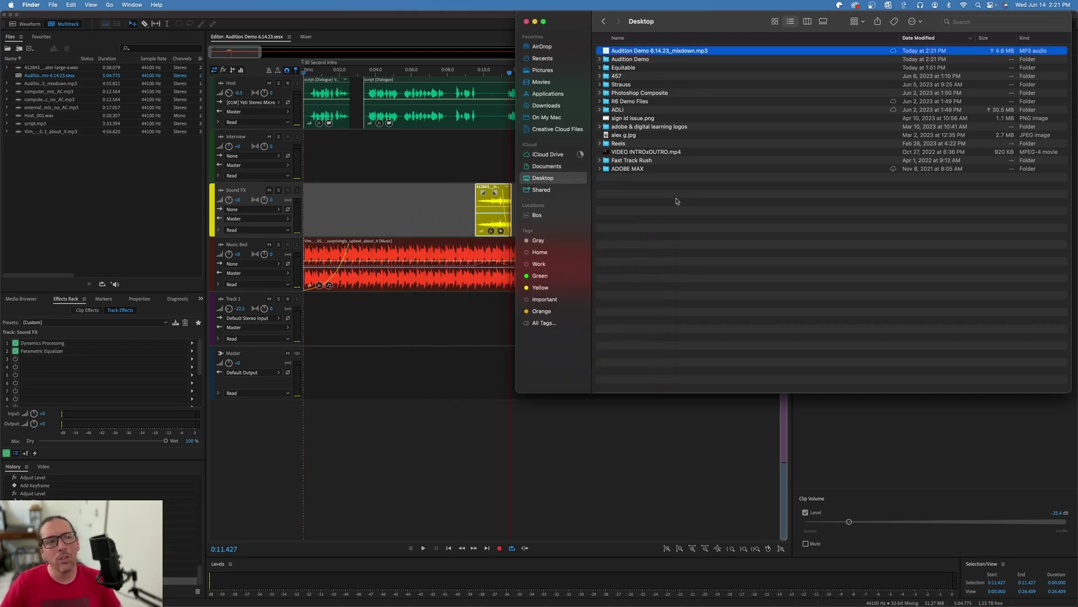
{"action": "left_click_drag", "start_coordinate": [579, 35], "coordinate": [498, 41]}
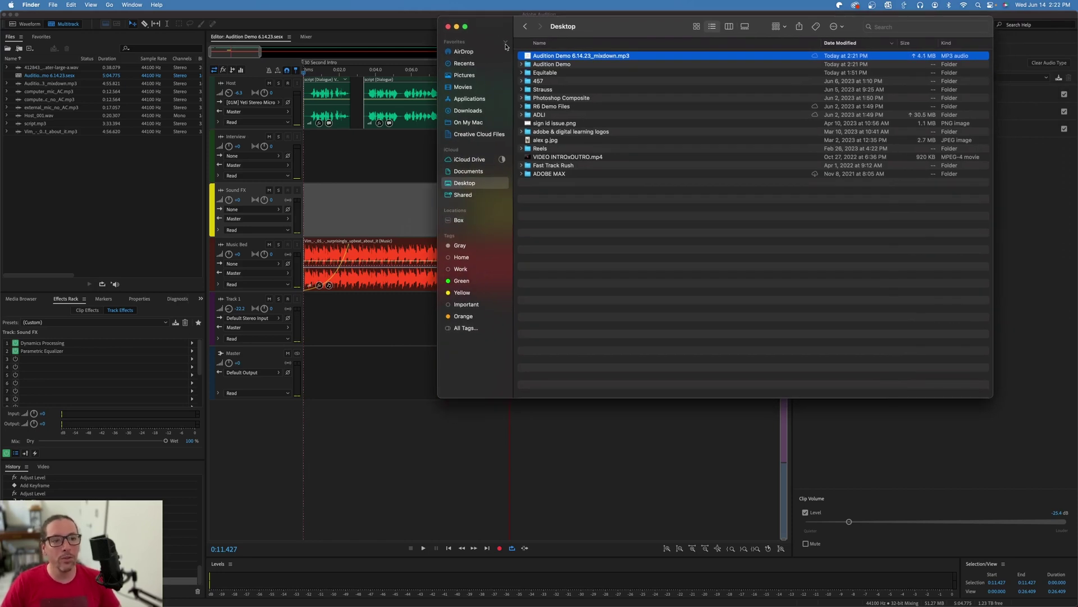